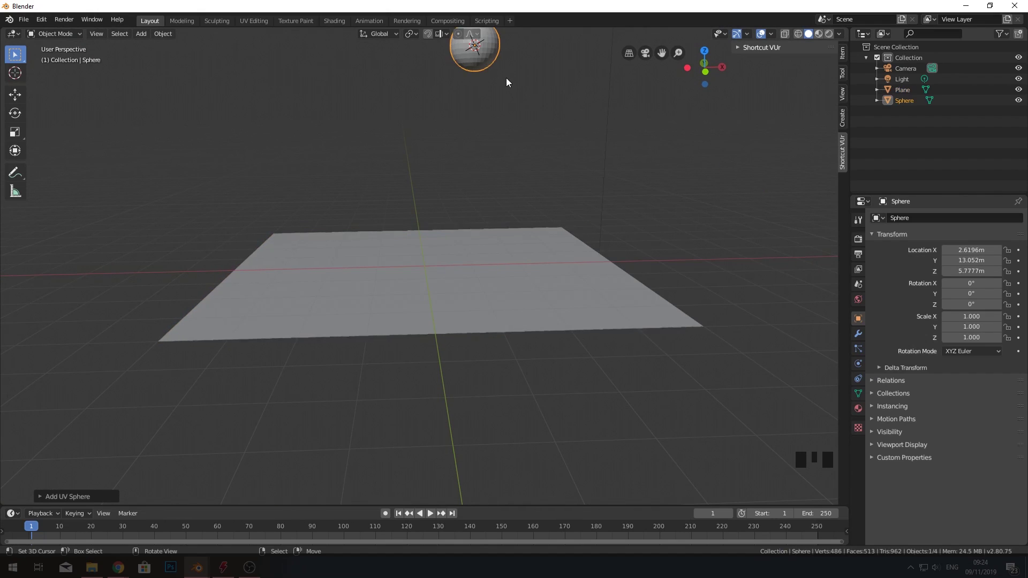
Step: Shift the sphere along X and tilt the plane 23.3° about the Y axis
key("g")
key("x")
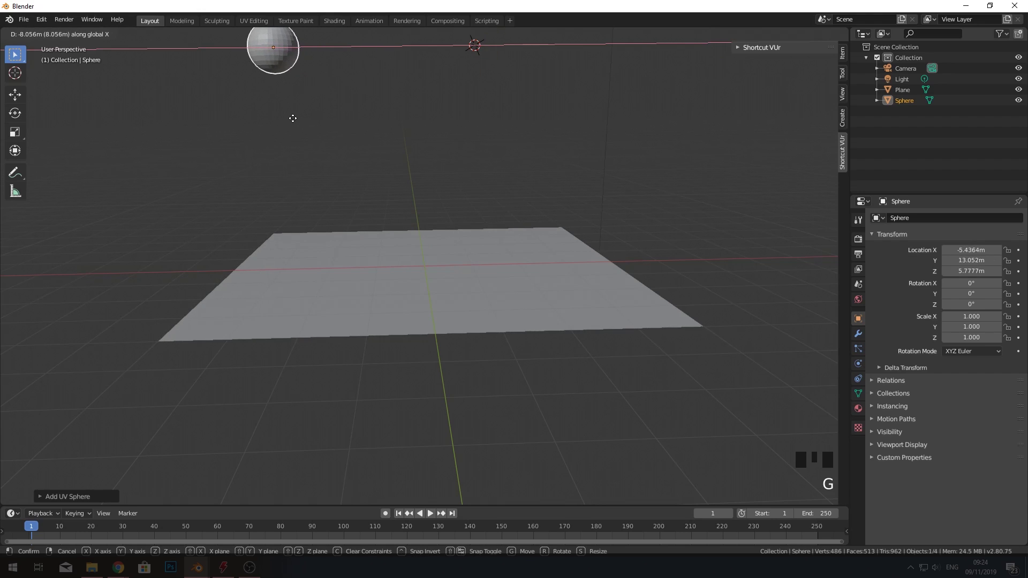
left_click(295, 117)
right_click(498, 241)
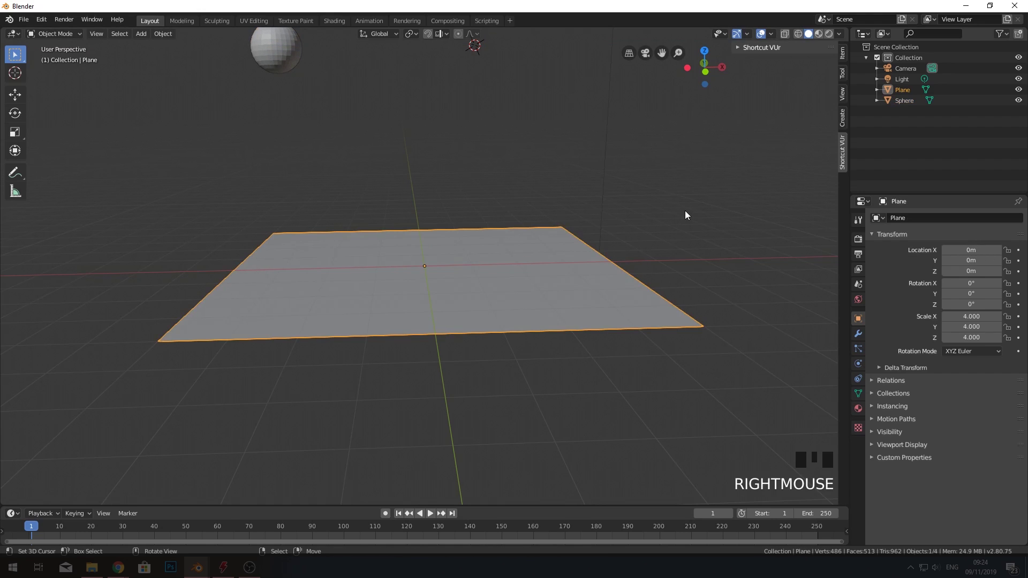
key("r")
key("y")
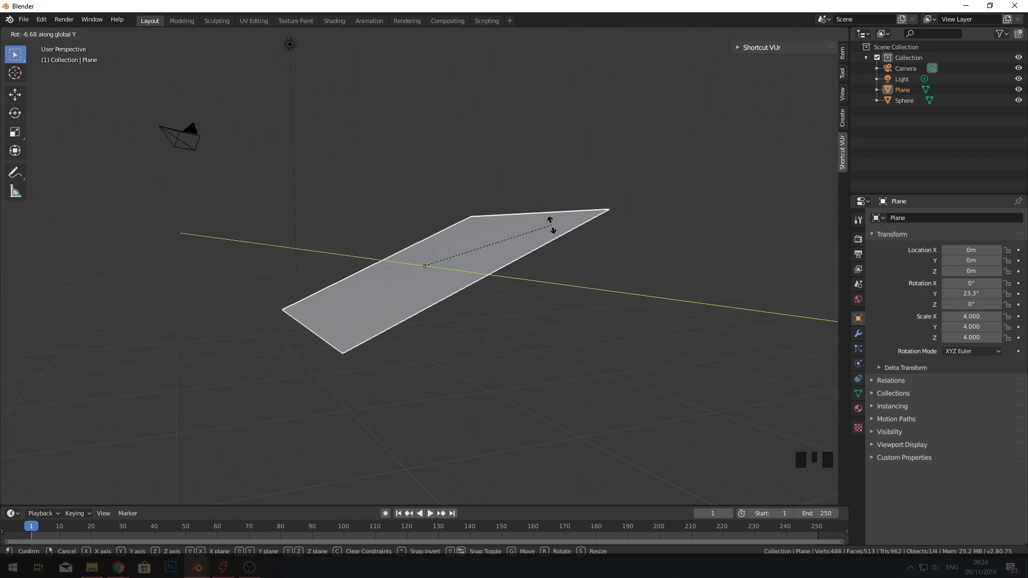
left_click(549, 222)
mouse_move(547, 217)
middle_mouse_down()
mouse_move(488, 220)
mouse_move(541, 224)
middle_mouse_up()
scroll(459, 173, "down", 4)
middle_click_drag(460, 172, 626, 227, "shift")
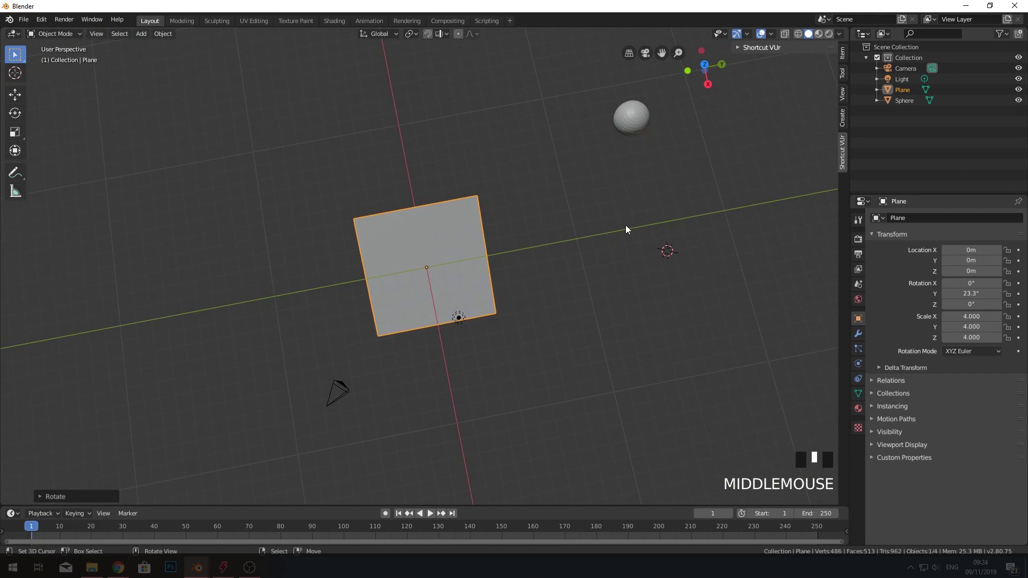
Step: Move the sphere along Y so it sits over the plane
right_click(632, 136)
key("g")
key("y")
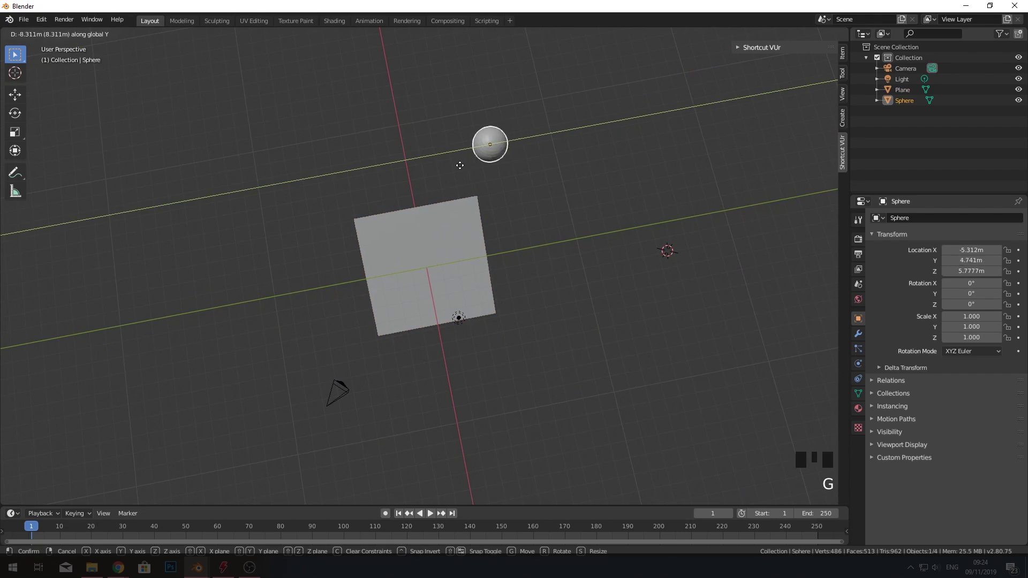
left_click(398, 177)
middle_click_drag(528, 198, 381, 138)
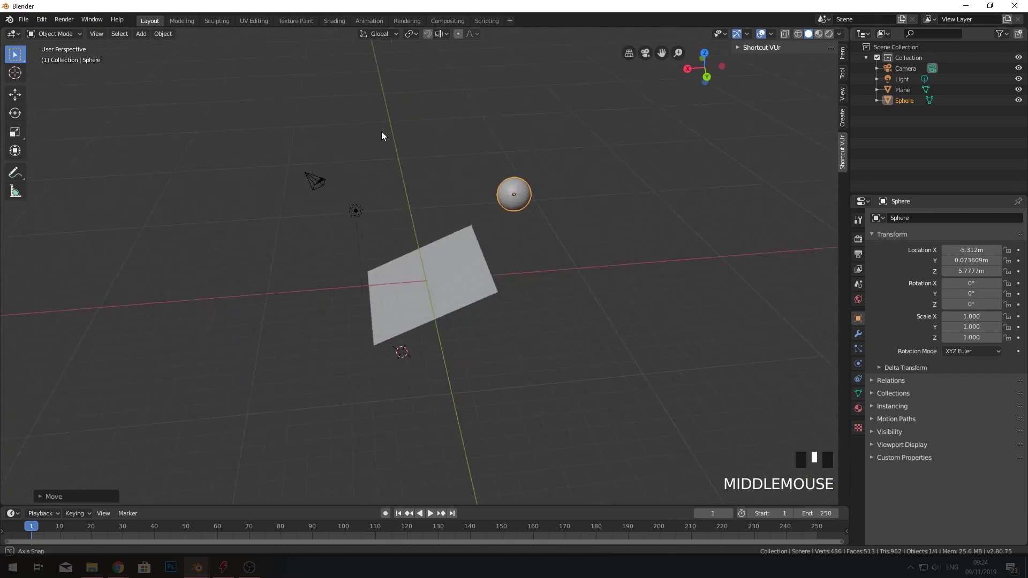
scroll(478, 204, "up", 2)
scroll(587, 154, "up", 2)
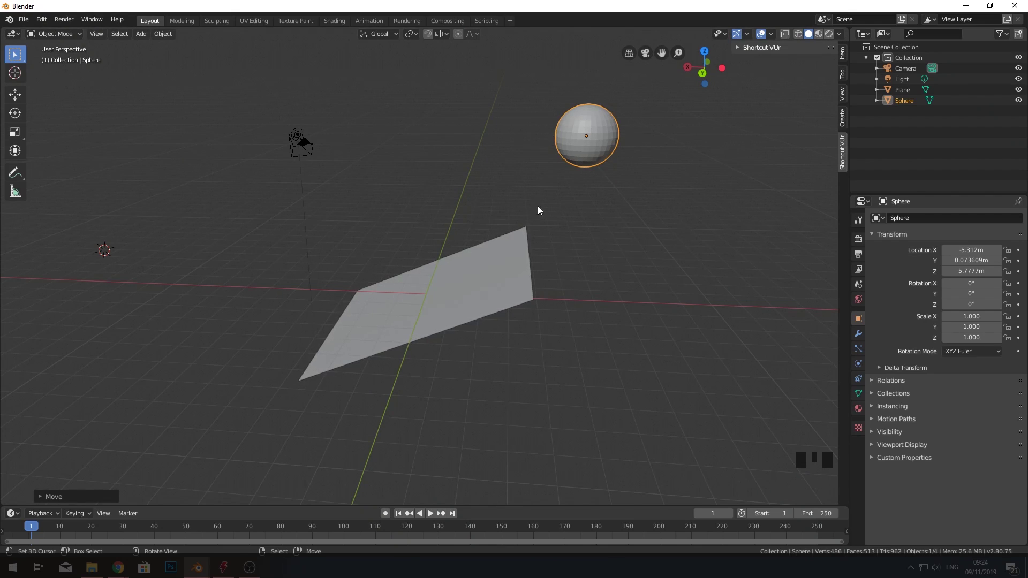
Step: Scale the sphere down to 0.537
right_click(443, 290)
right_click(444, 288)
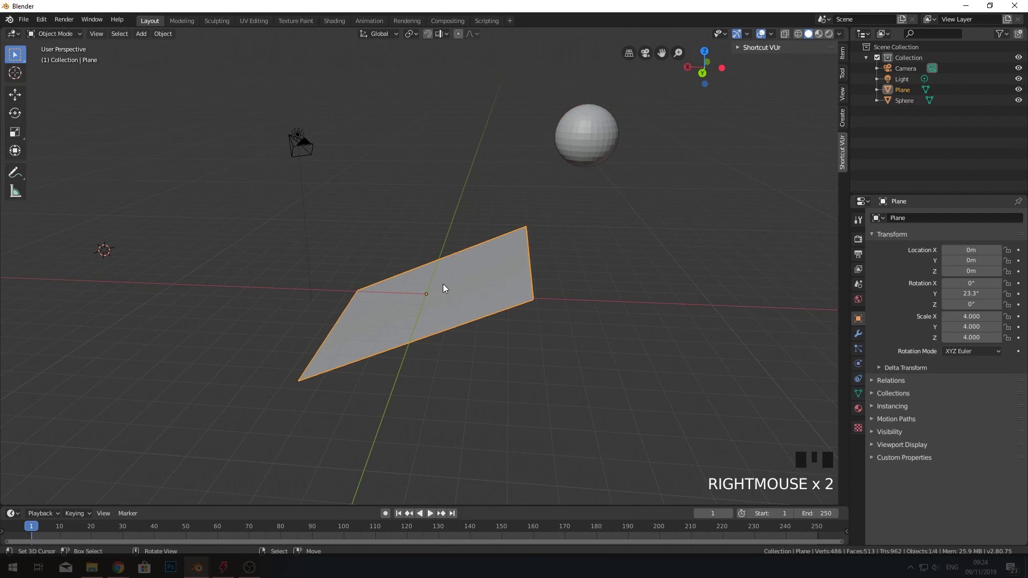
right_click(585, 134)
key("s")
right_click(637, 169)
key("s")
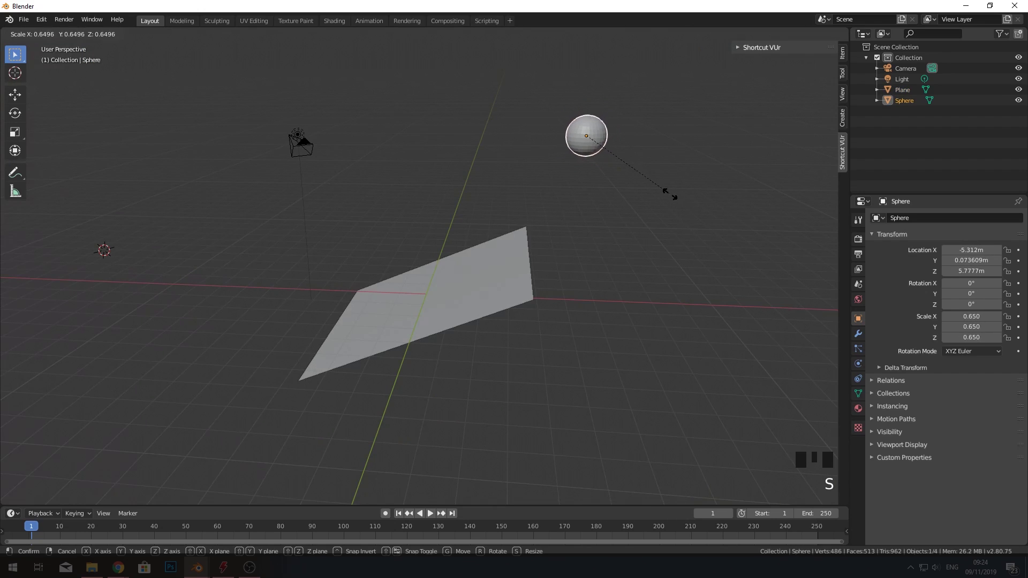
left_click(650, 188)
Step: Shift the scaled sphere along X toward the plane's raised end
key("g")
key("x")
left_click(554, 196)
middle_click_drag(554, 199, 758, 139)
key("w")
key("Escape")
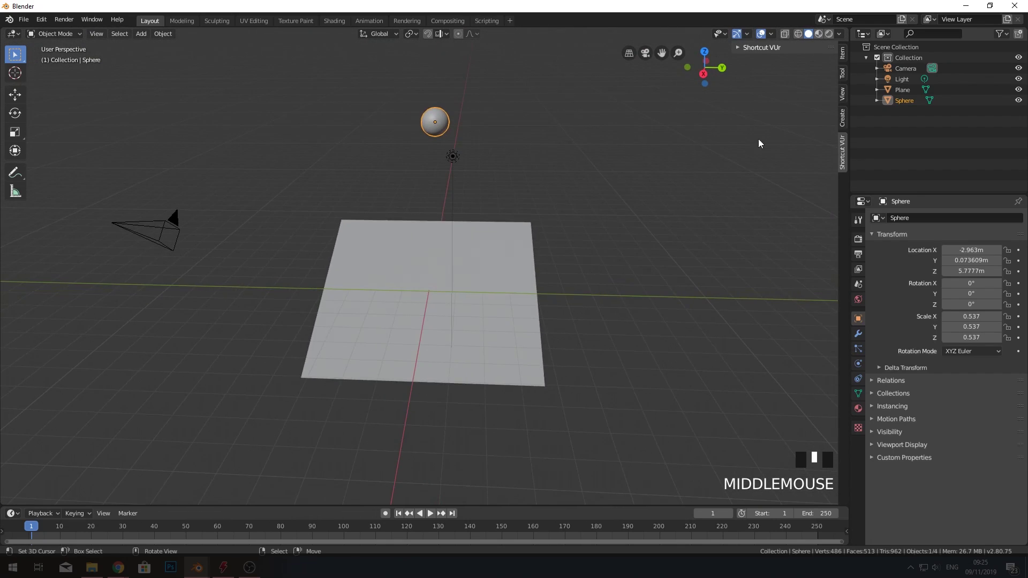
Step: Set the sphere's Location Y to 0 in the N panel
left_click(842, 73)
left_click(842, 53)
left_click(775, 85)
type("0")
key("Return")
middle_click_drag(627, 119, 505, 120)
left_click(755, 48)
Step: Lower the sphere along Z to 3.4889 m, just above the plane
right_click(497, 41)
key("g")
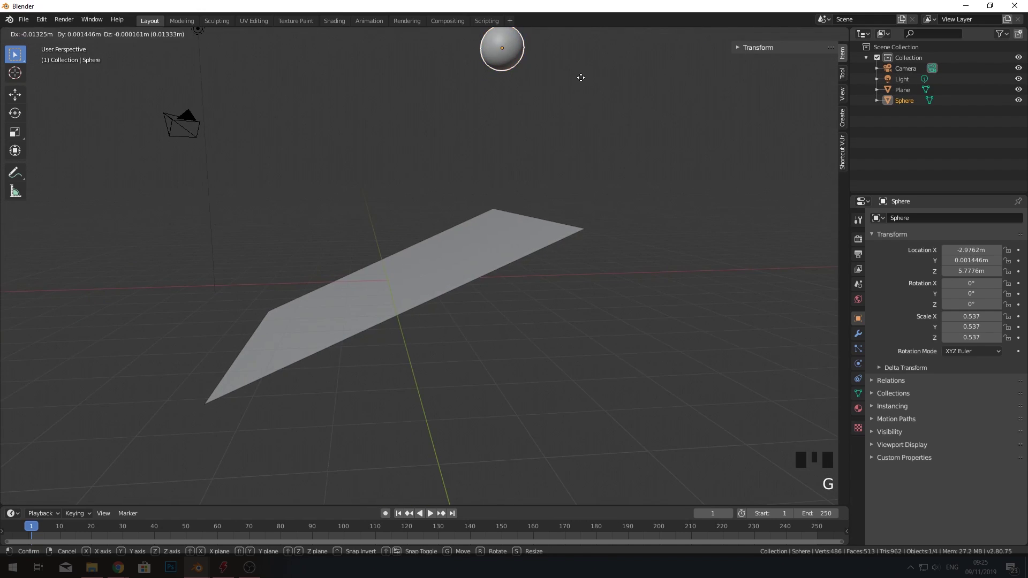
key("z")
left_click(544, 168)
middle_click_drag(544, 167, 538, 218)
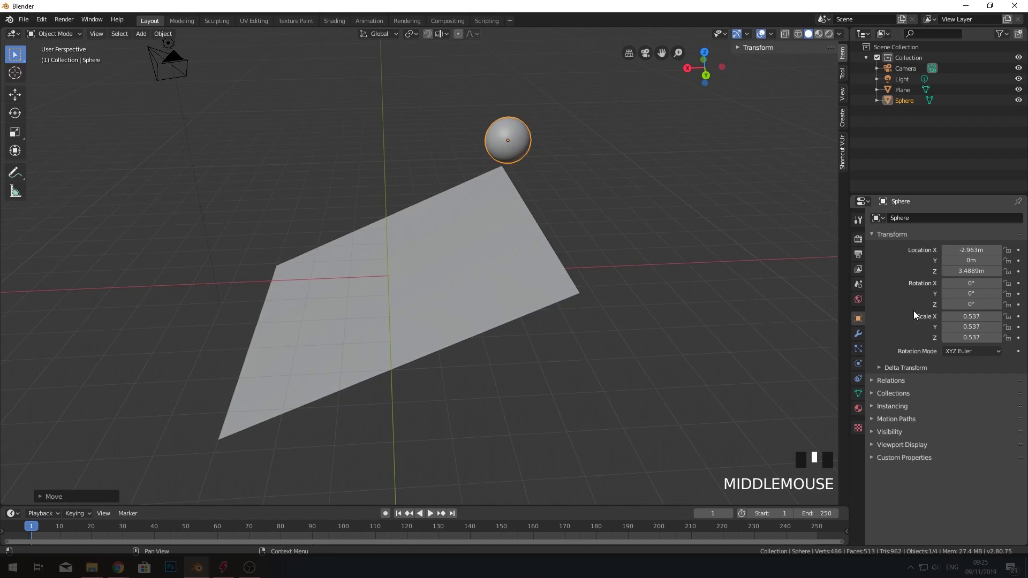
Step: Add an active rigid body to the sphere in the Physics tab
left_click(862, 349)
left_click(860, 364)
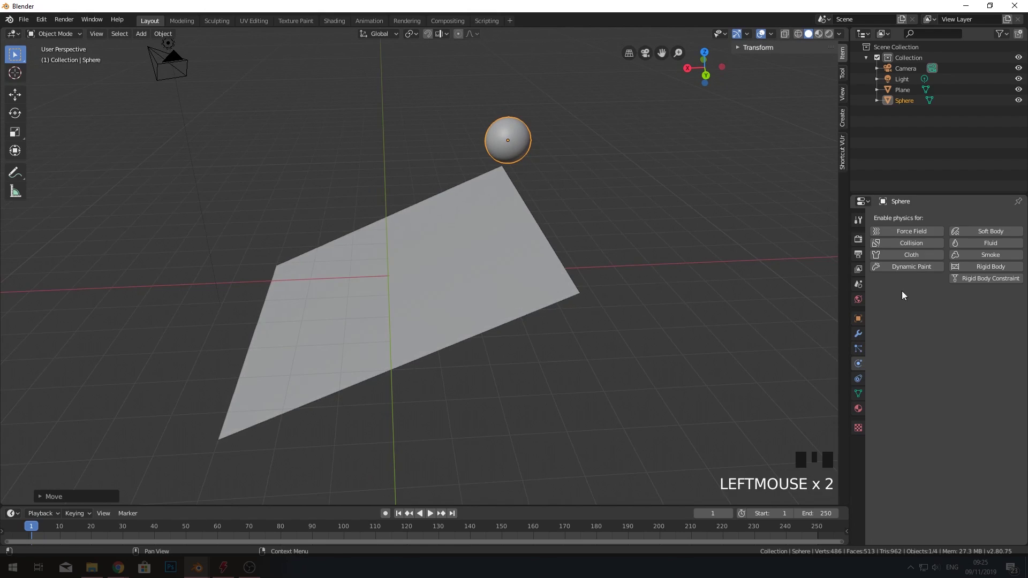
left_click(988, 266)
Step: Give the plane a rigid body of type Passive
right_click(498, 281)
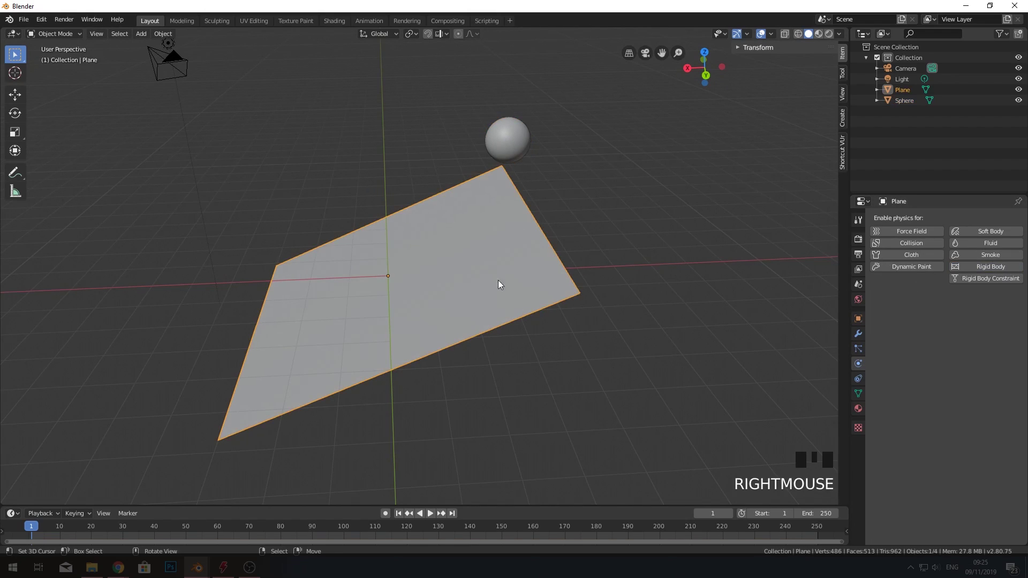
left_click(988, 267)
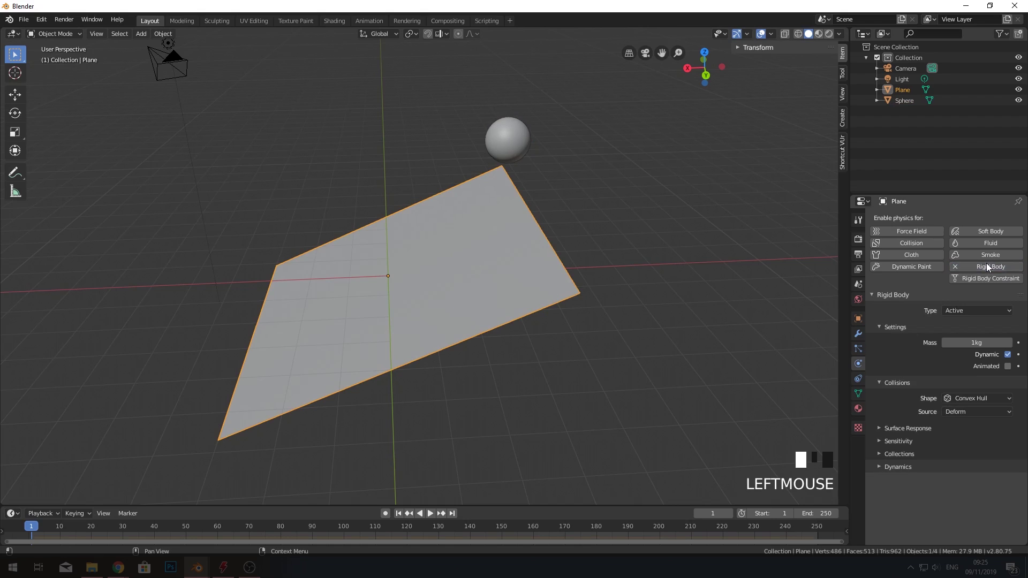
left_click(969, 310)
left_click(968, 332)
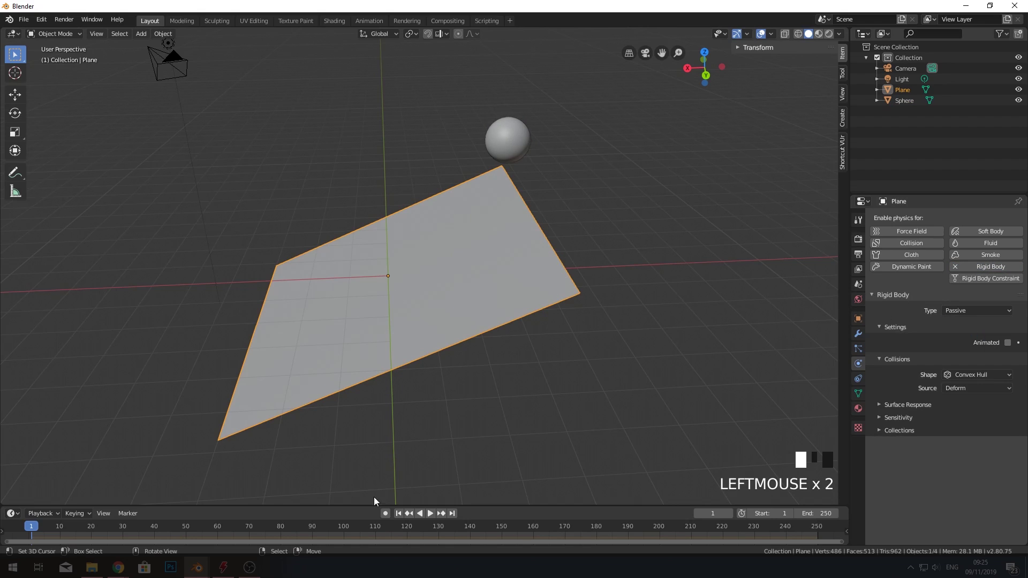
Step: Play the simulation to watch the sphere land on the slope
left_click(432, 512)
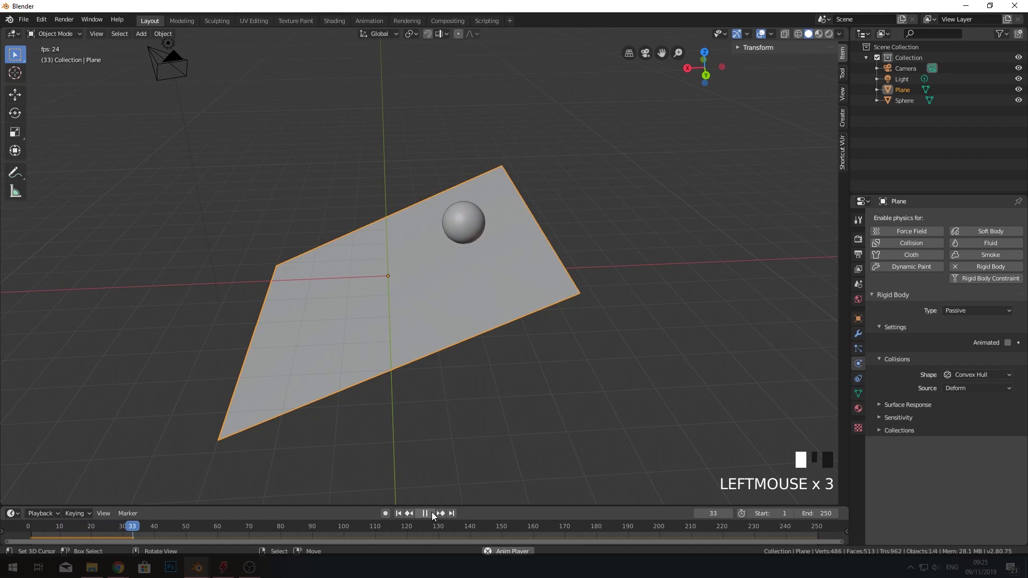
left_click(432, 512)
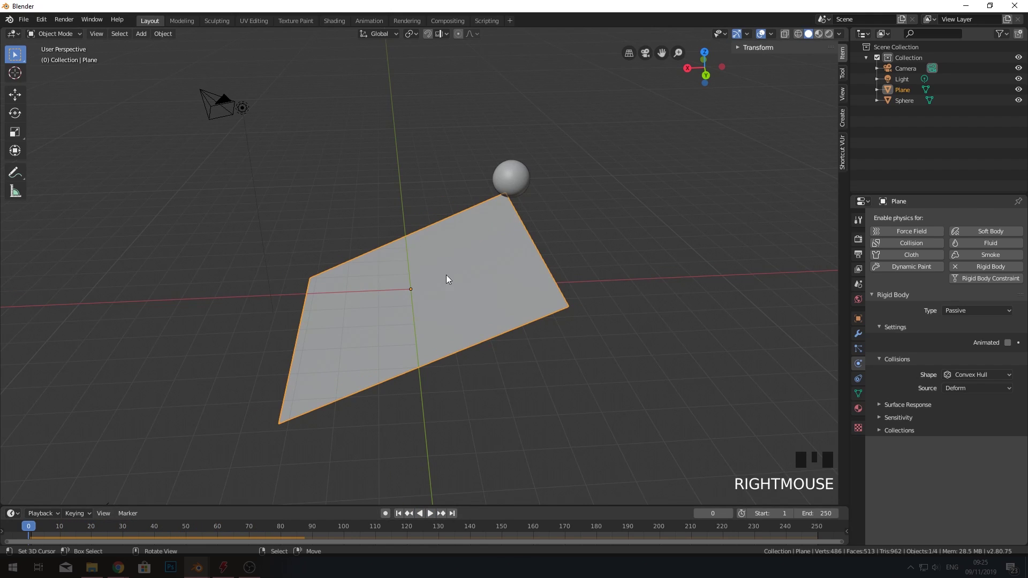
left_click(431, 512)
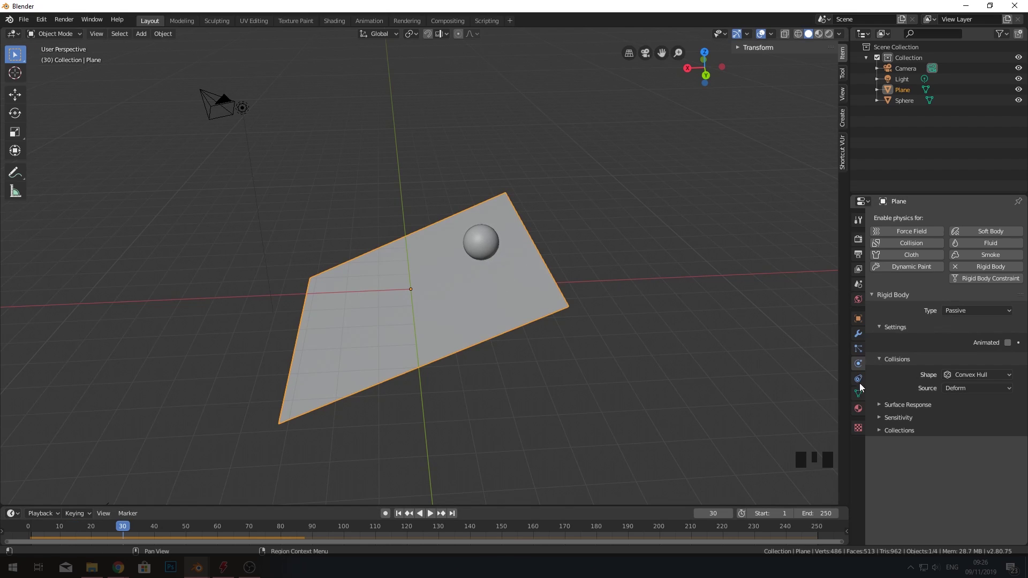
Step: Set the plane's rigid-body bounciness to 0.5 under Surface Response
right_click_drag(456, 306, 567, 300)
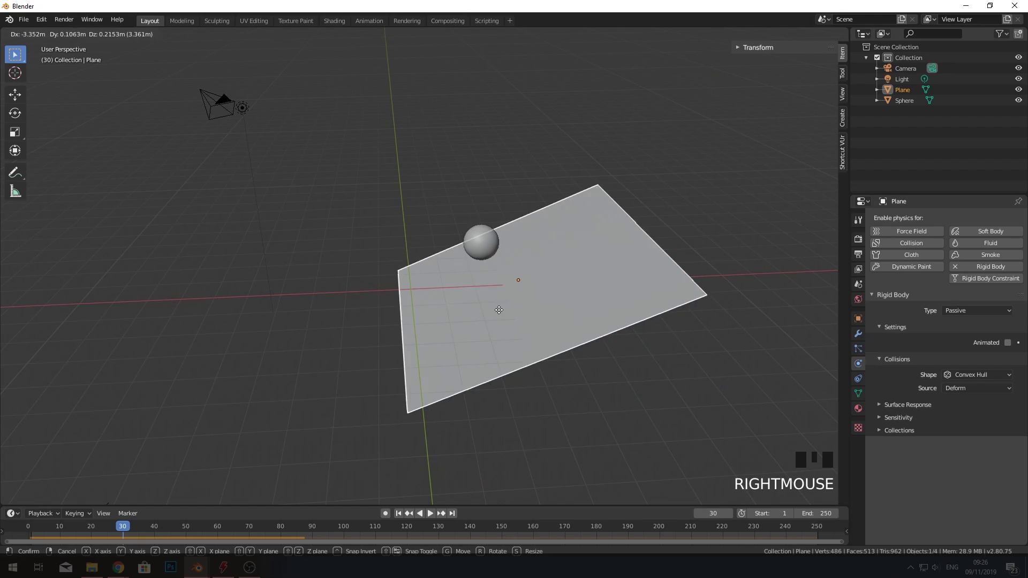
right_click(568, 300)
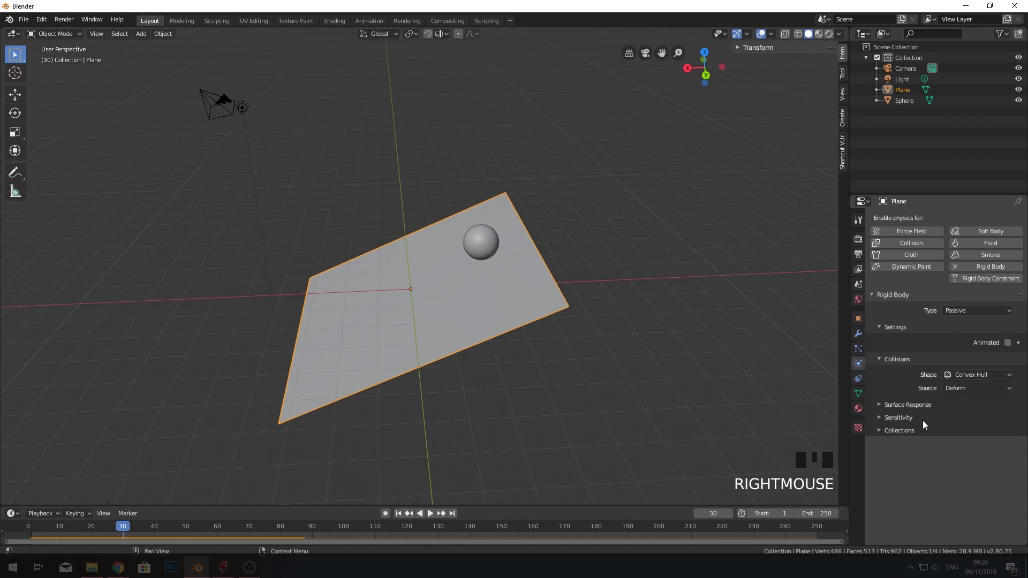
left_click(894, 405)
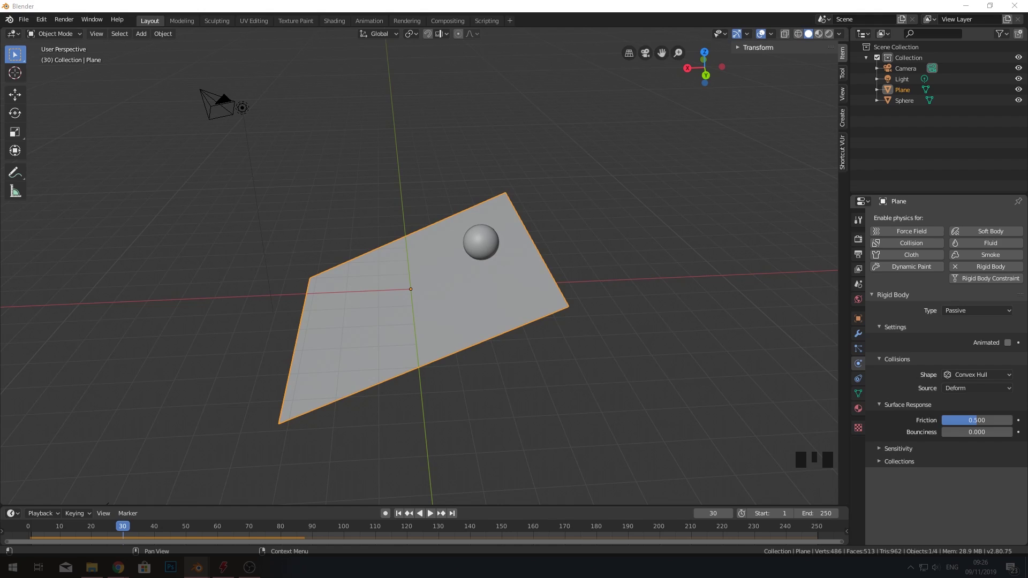
left_click(979, 432)
type(".5")
key("Return")
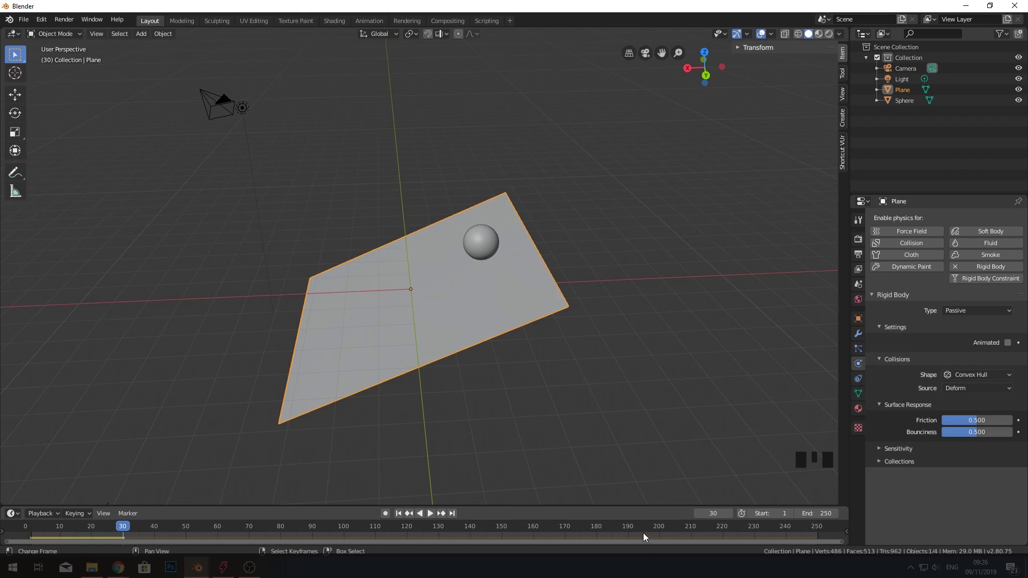
Step: Rewind to frame 1 and play the simulation to watch the sphere roll
left_click(402, 512)
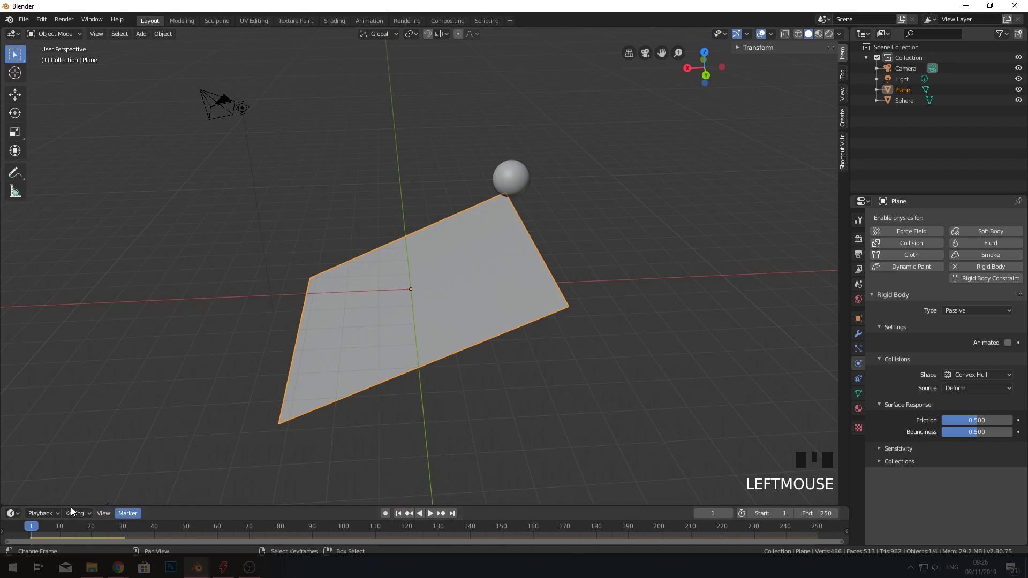
left_click(430, 514)
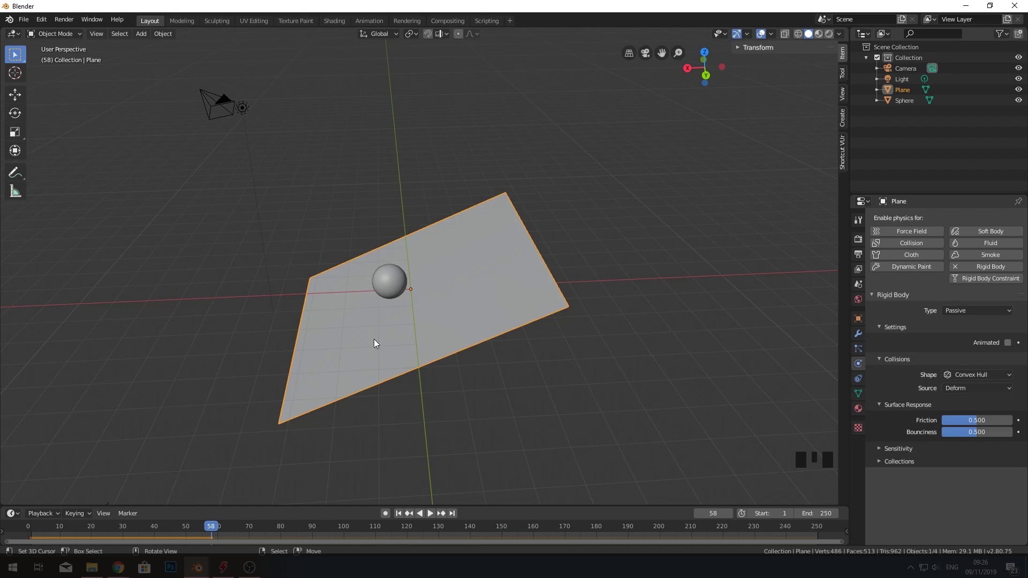
left_click(429, 513)
left_click(432, 514)
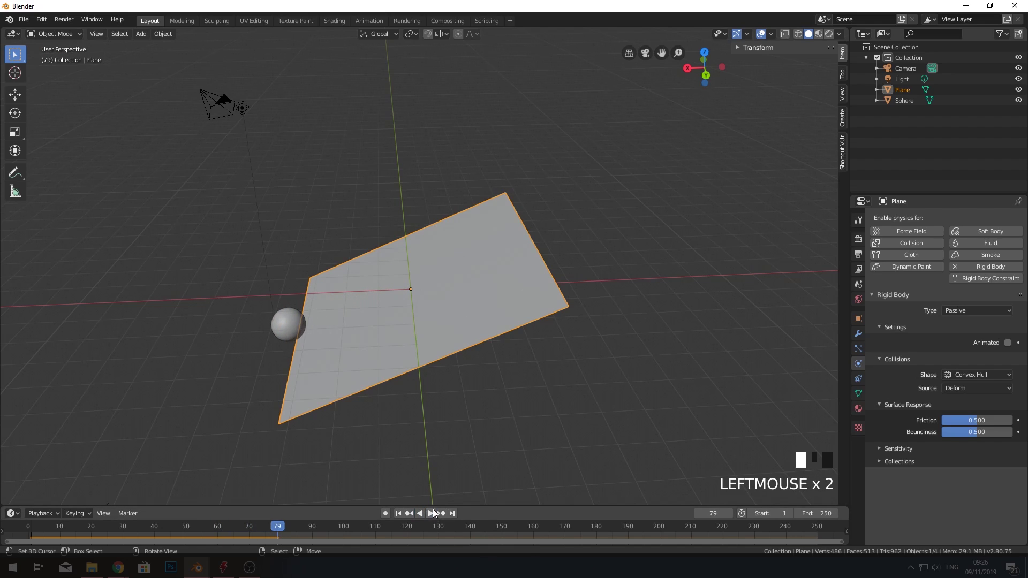
Step: Raise the plane's bounciness to 1.000 and replay from a late frame
left_click_drag(984, 434, 1020, 435)
left_click(807, 531)
left_click(430, 511)
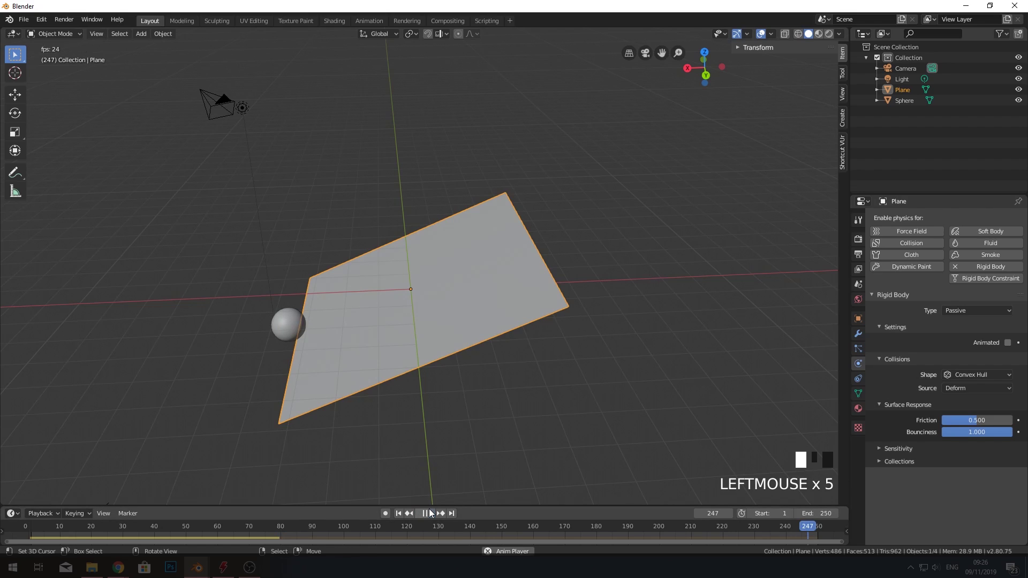
left_click(430, 513)
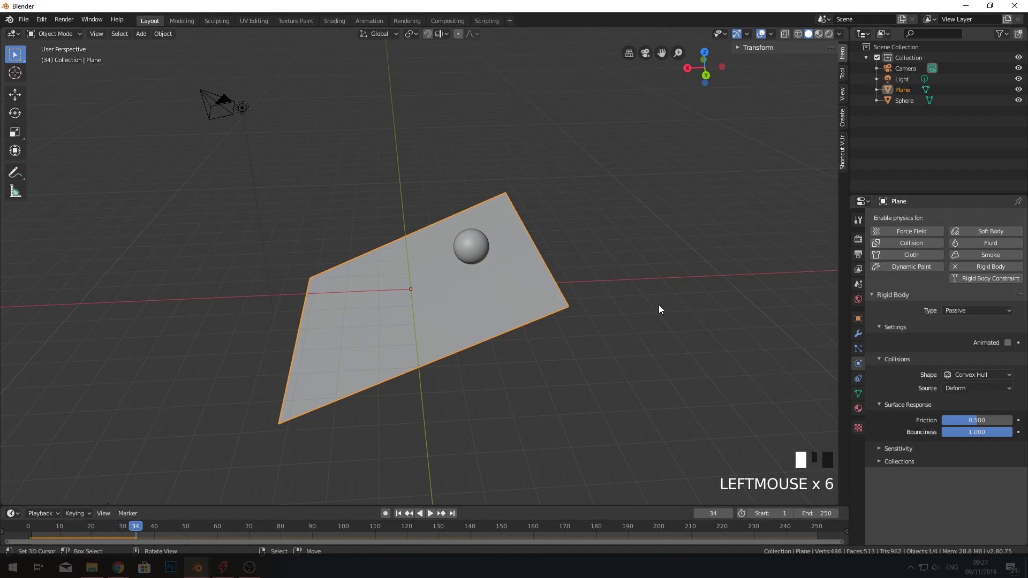
Step: Set the sphere's rigid-body bounciness to 0.500 and test it with playback
right_click(471, 255)
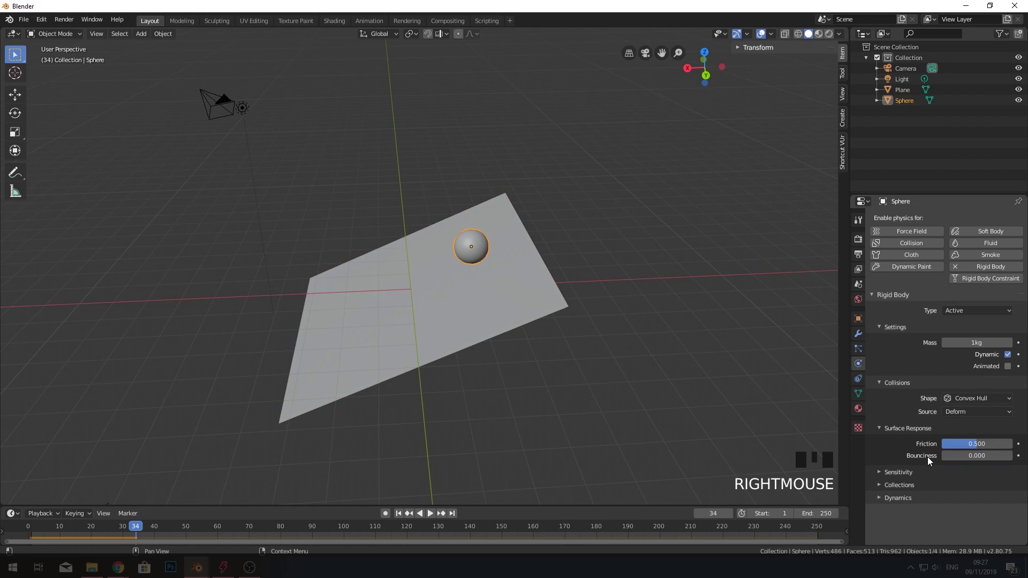
left_click(980, 456)
type(".5")
key("Return")
left_click(801, 527)
left_click(432, 514)
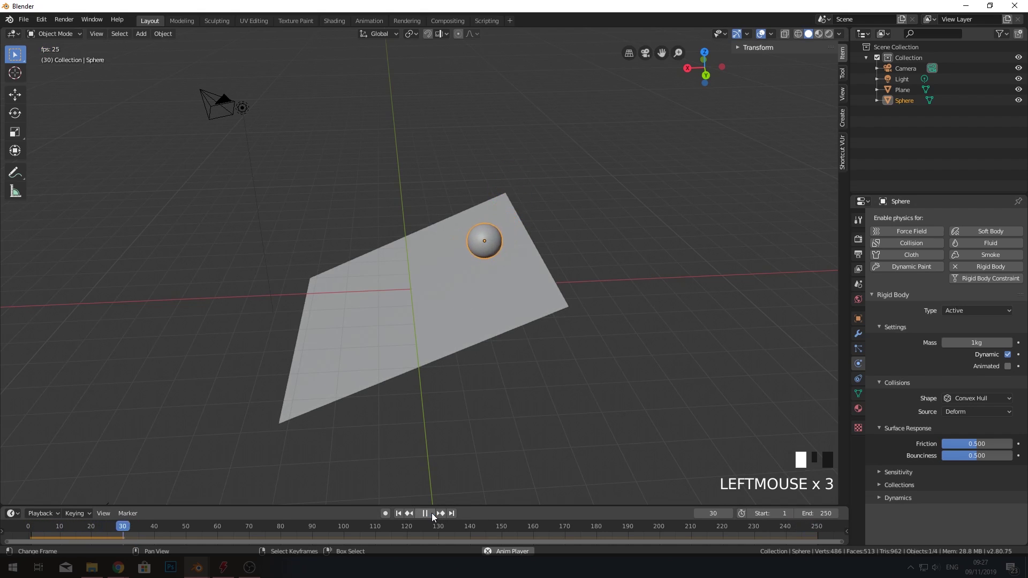
left_click(432, 513)
Step: Change the sphere's bounciness to 0.700 and replay, stopping at frame 65
left_click(981, 454)
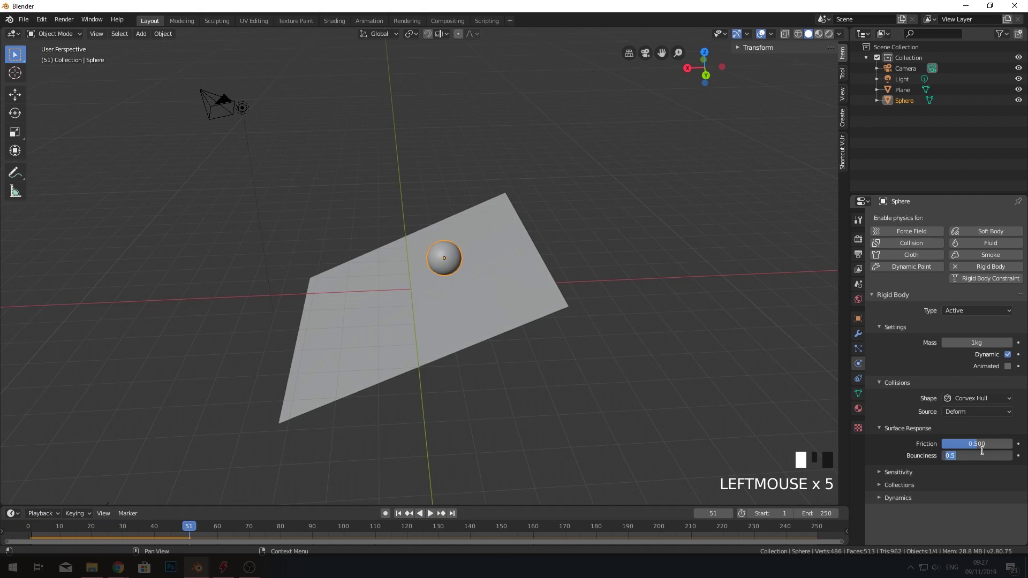
type(".7")
key("Return")
left_click(801, 535)
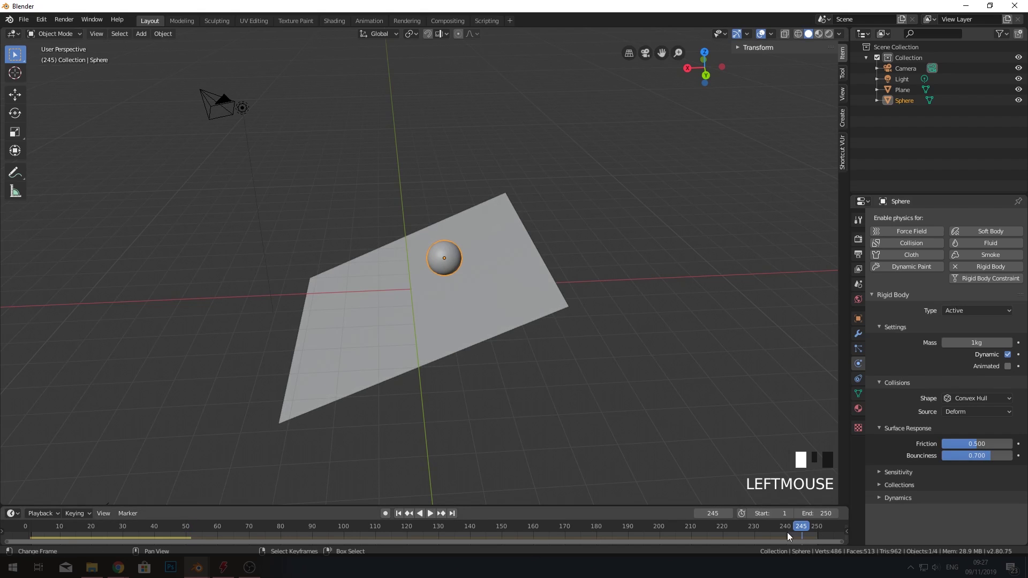
left_click(430, 513)
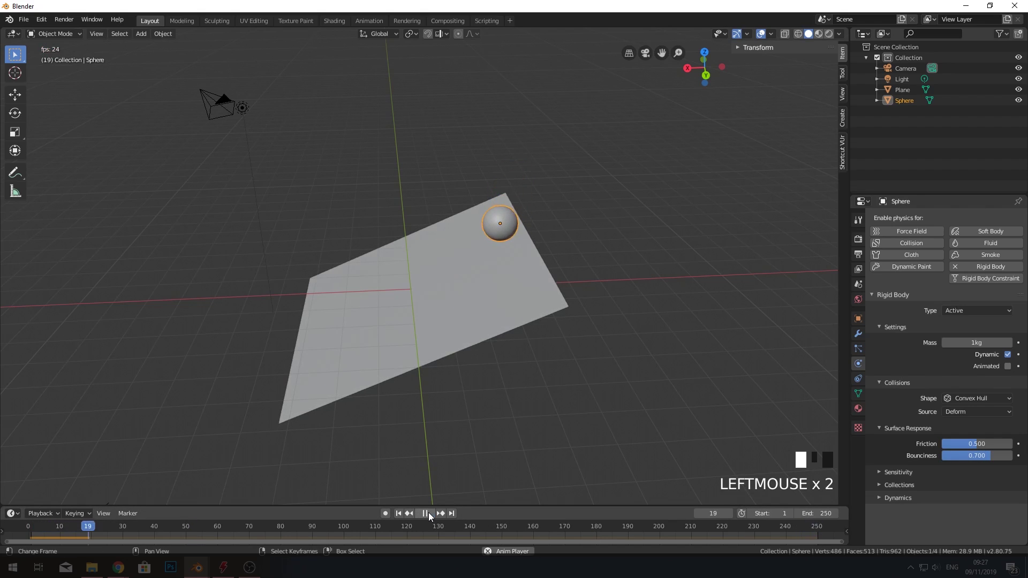
left_click(426, 513)
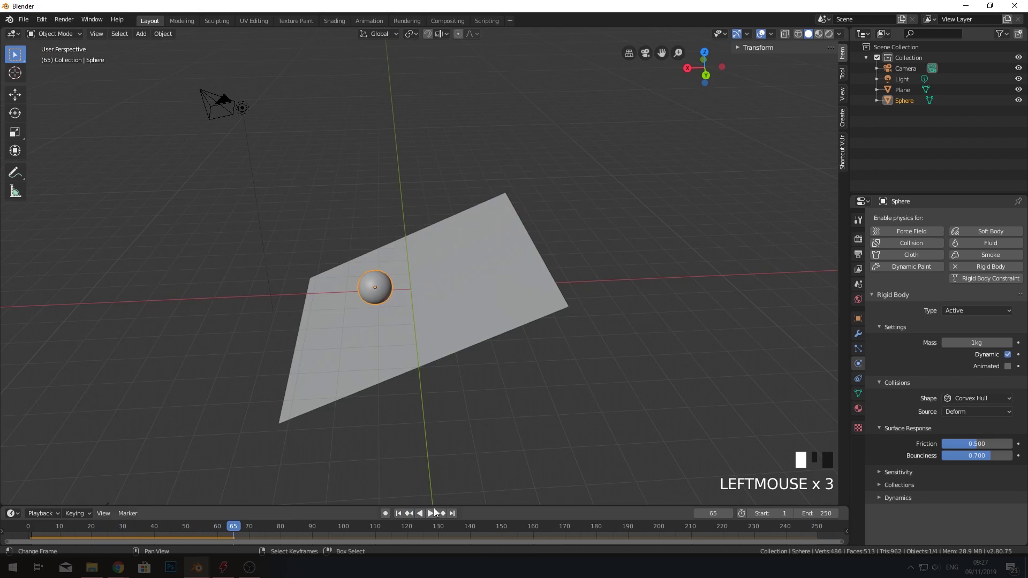
Step: Jump to a late frame of the animation and select the plane
right_click(503, 312)
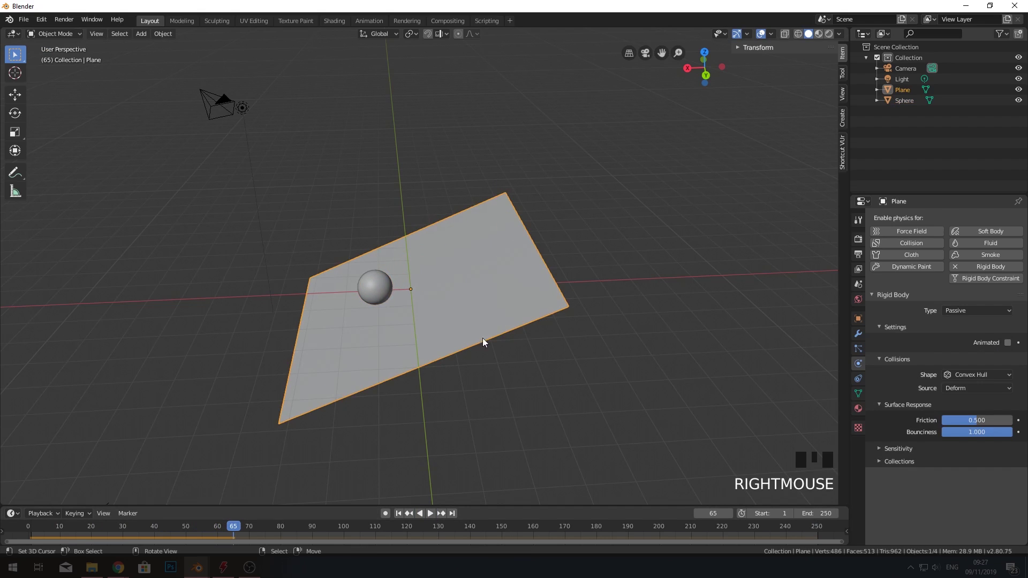
right_click(368, 279)
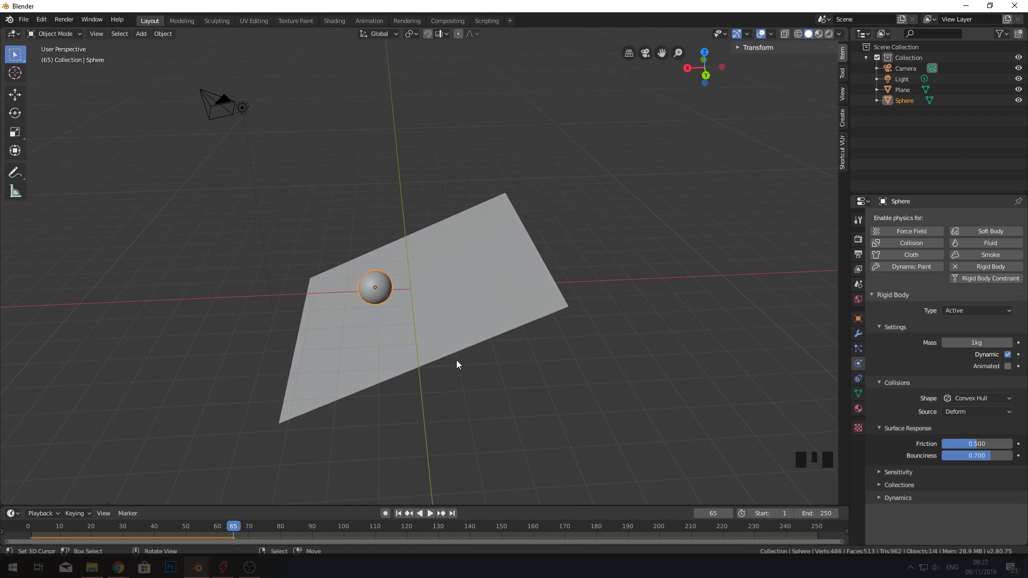
left_click(797, 530)
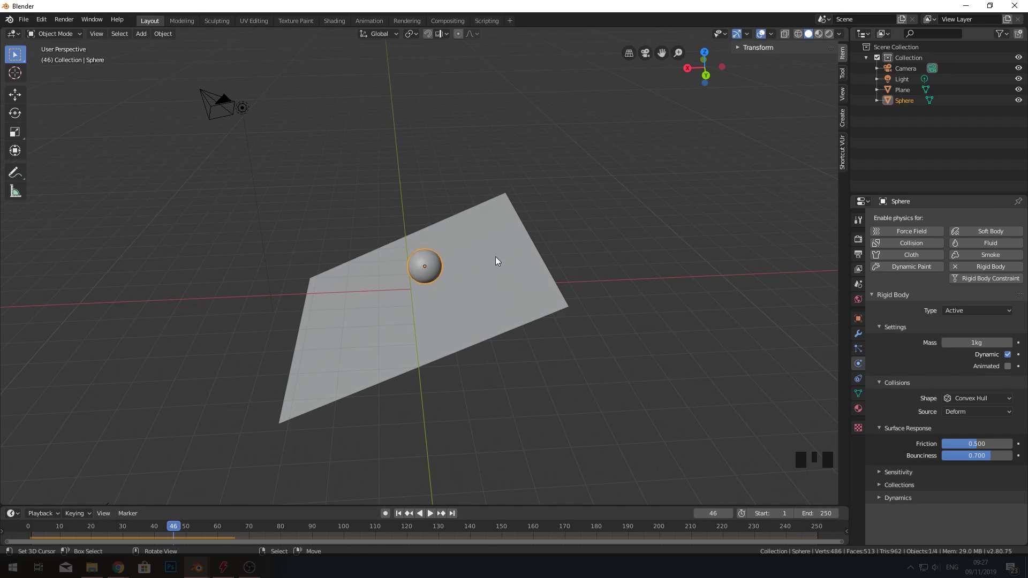
right_click(407, 335)
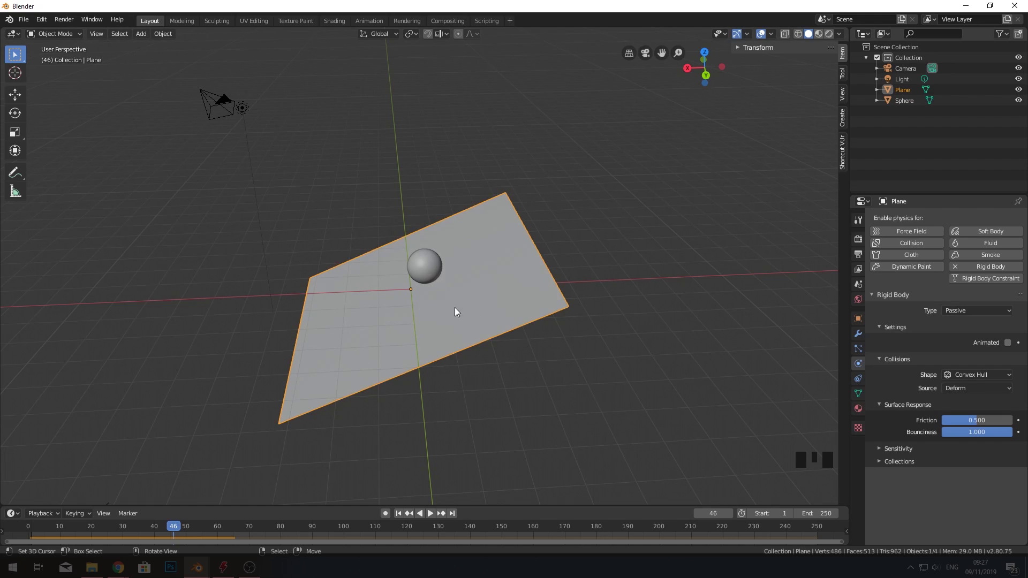
Step: Duplicate the plane and raise the copy slightly along Z
key("shift+d")
right_click(491, 309)
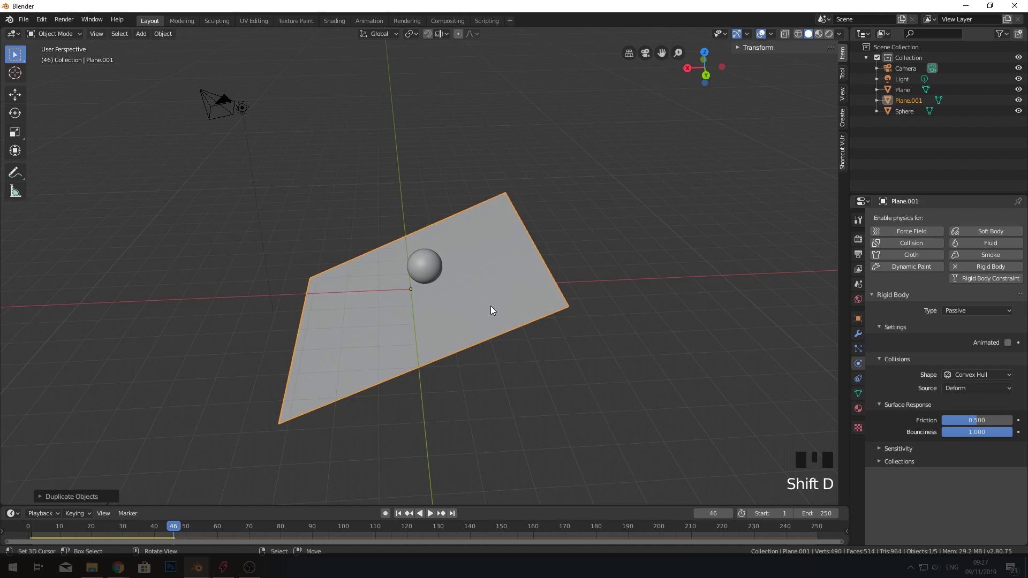
key("g")
key("z")
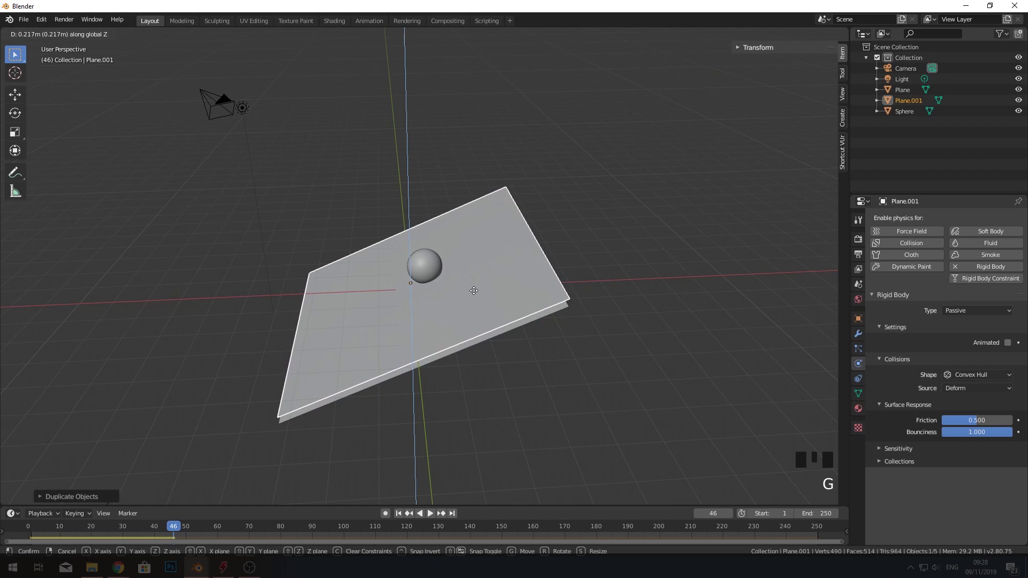
left_click(474, 291)
middle_click_drag(473, 291, 525, 269)
scroll(512, 284, "up", 2)
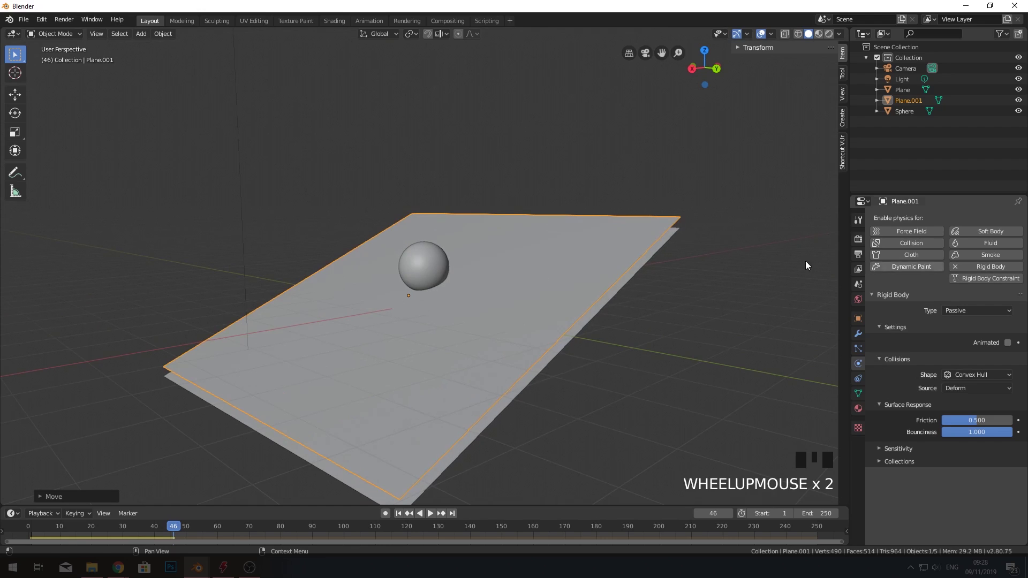
right_click_drag(479, 230, 560, 191)
right_click(510, 216)
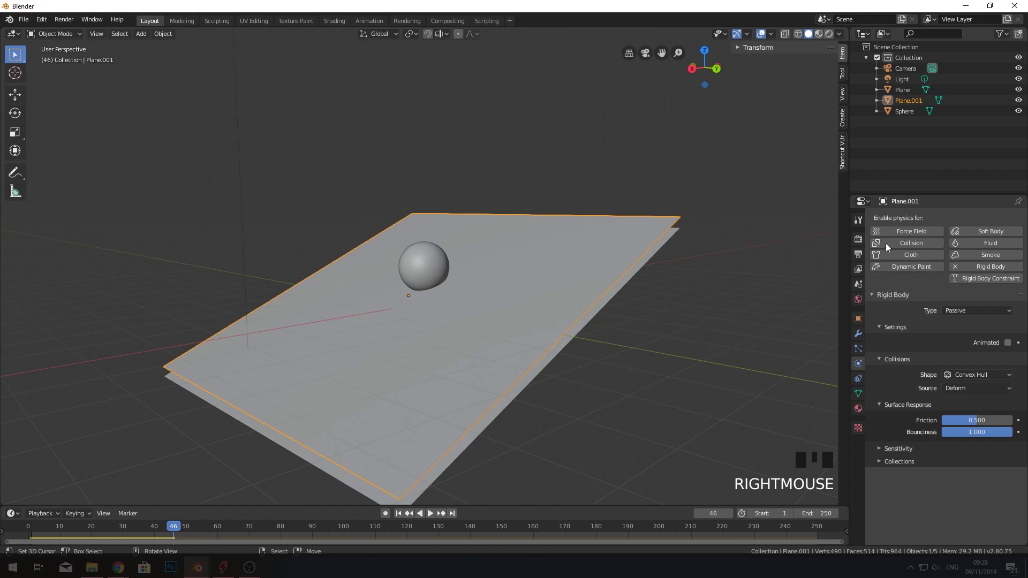
Step: Remove the copy's rigid body and rename it displacement_snow
left_click(956, 267)
double_click(907, 101)
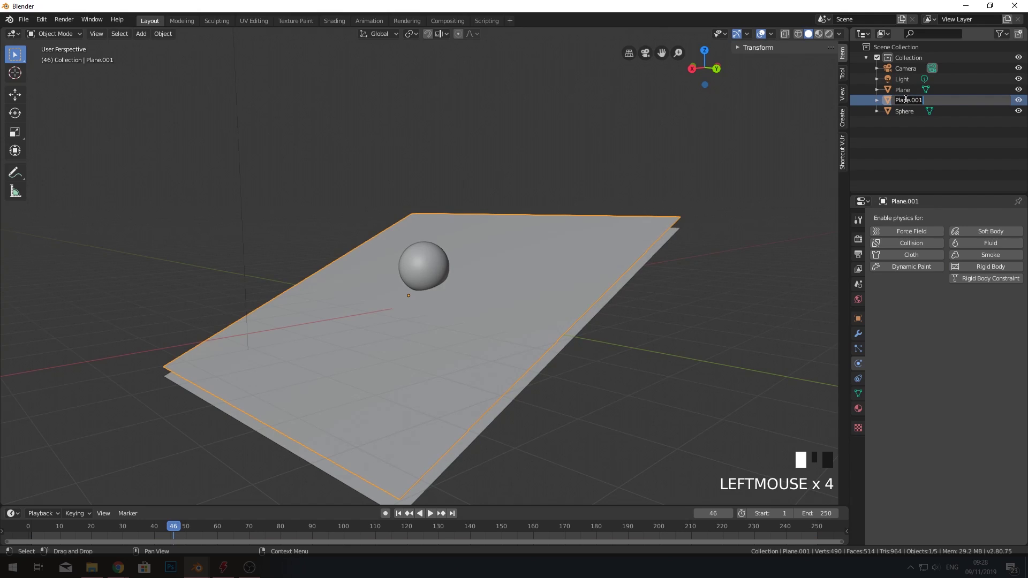
type("d")
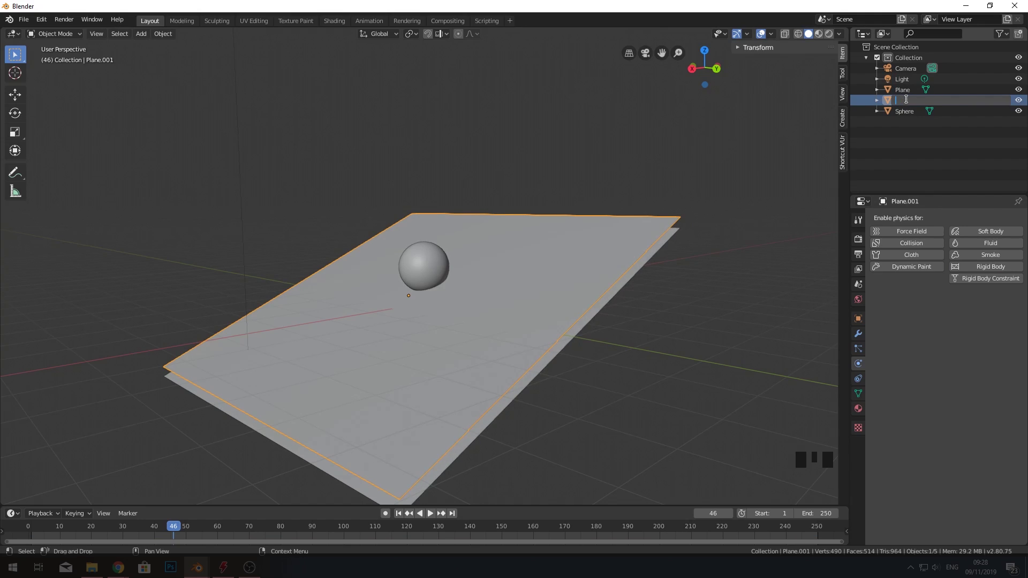
type("isplacement_snow")
key("Return")
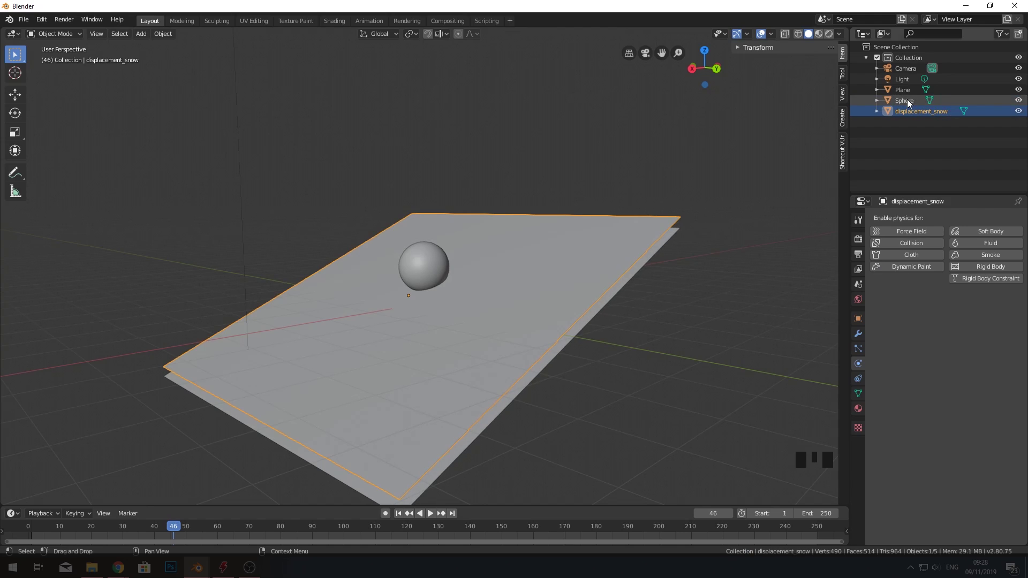
Step: Enable Dynamic Paint on displacement_snow, add a canvas, and set its surface type to Displace
left_click(647, 230)
left_click(895, 265)
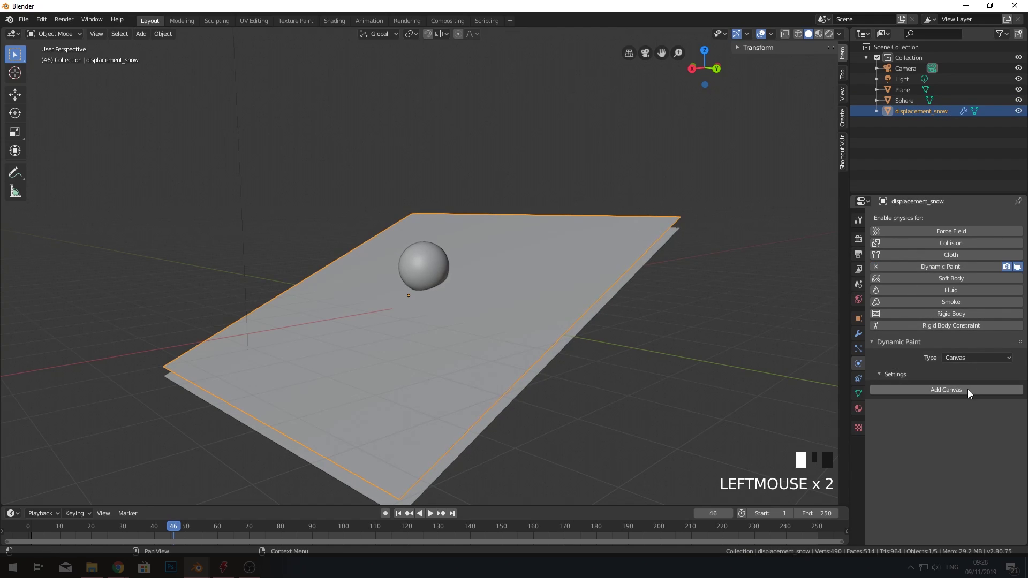
left_click(968, 389)
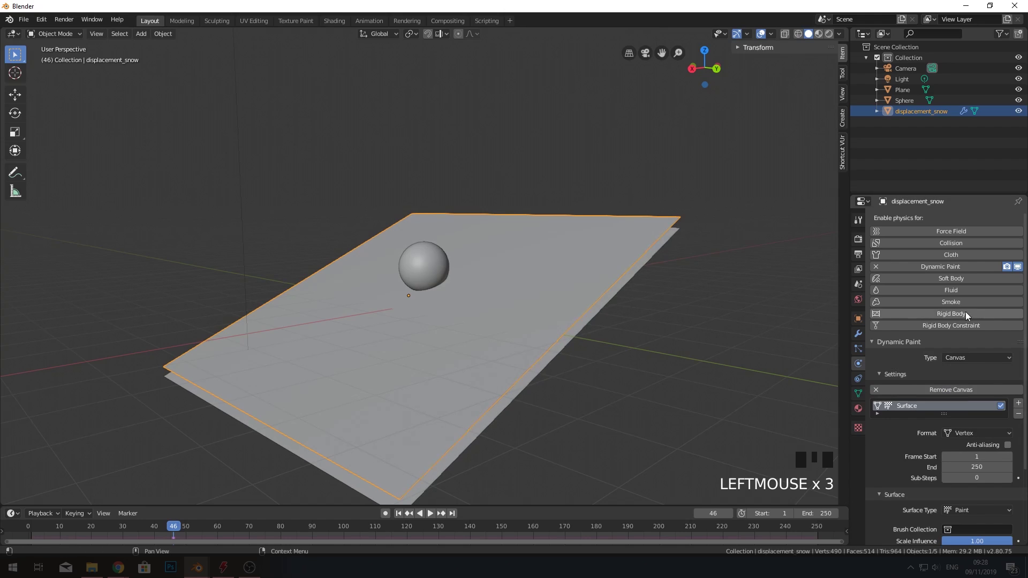
scroll(959, 407, "down", 5)
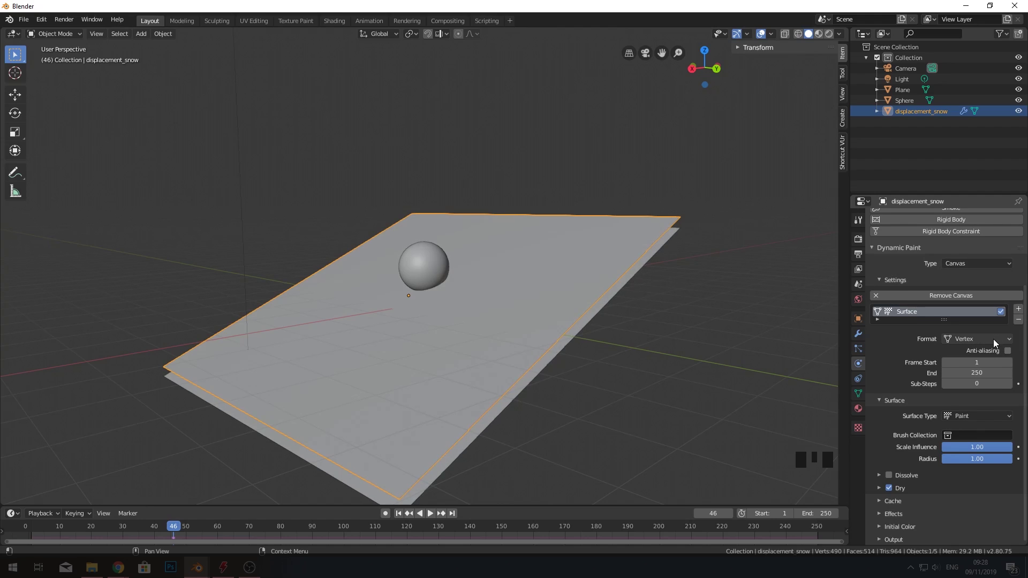
left_click(970, 417)
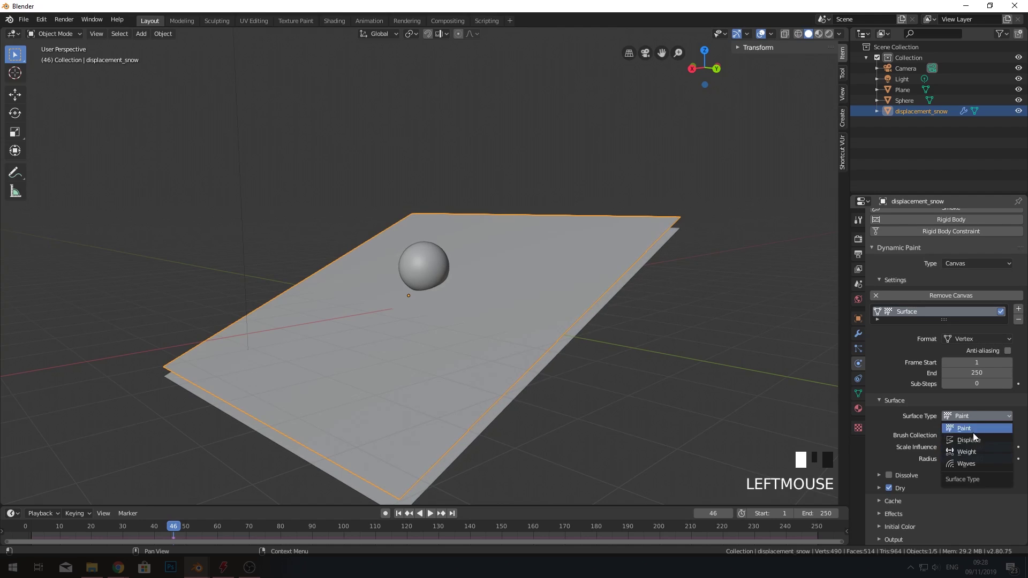
left_click(974, 429)
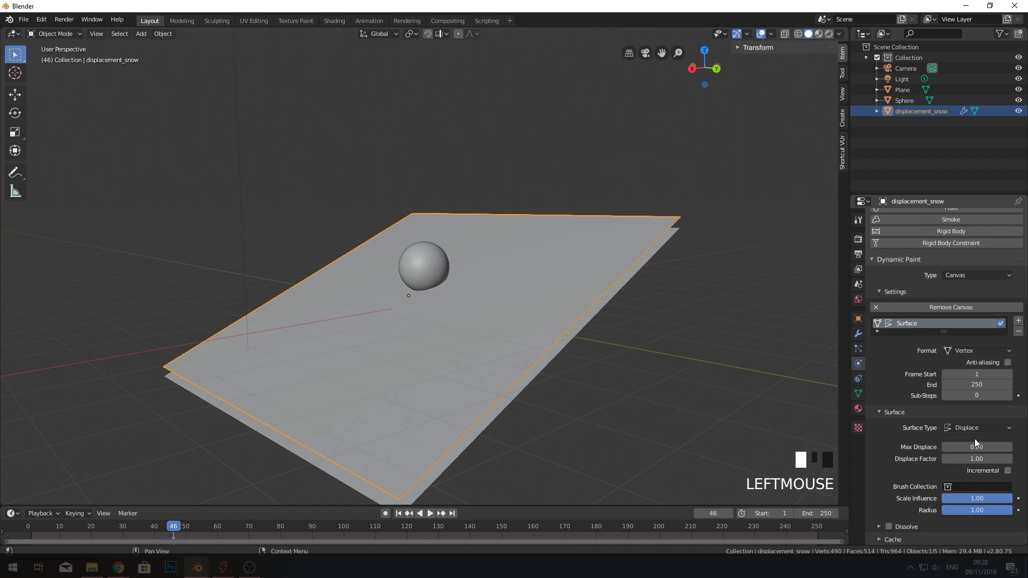
Step: Enable Dynamic Paint on the sphere and set its type to Brush
right_click(419, 265)
left_click(894, 265)
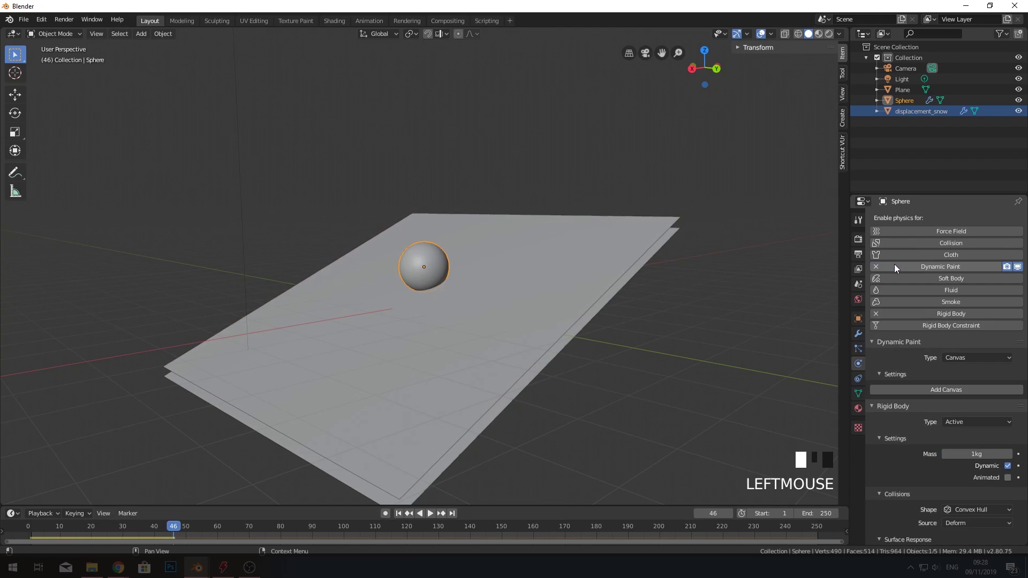
scroll(959, 380, "down", 3)
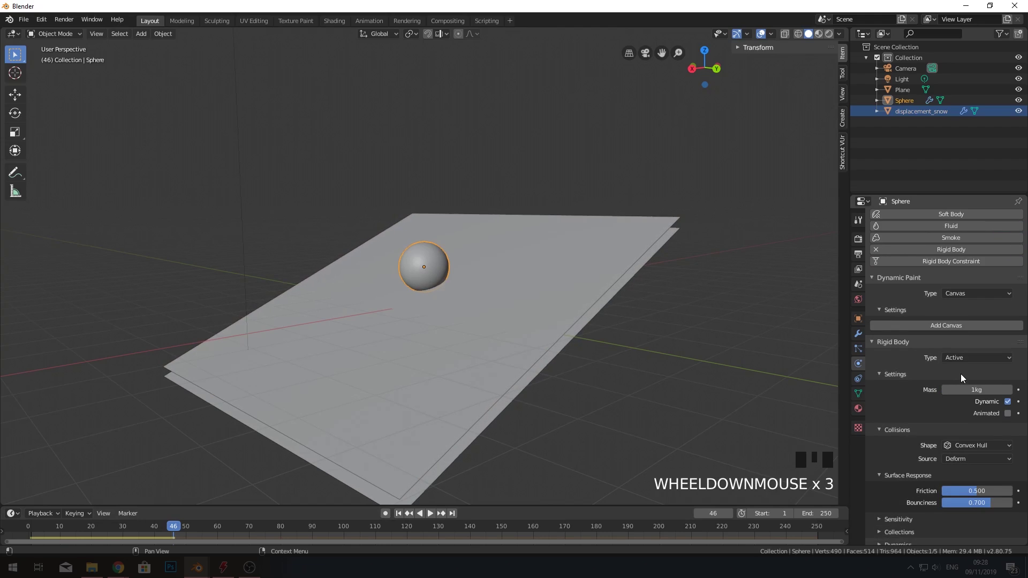
left_click(970, 294)
left_click(972, 316)
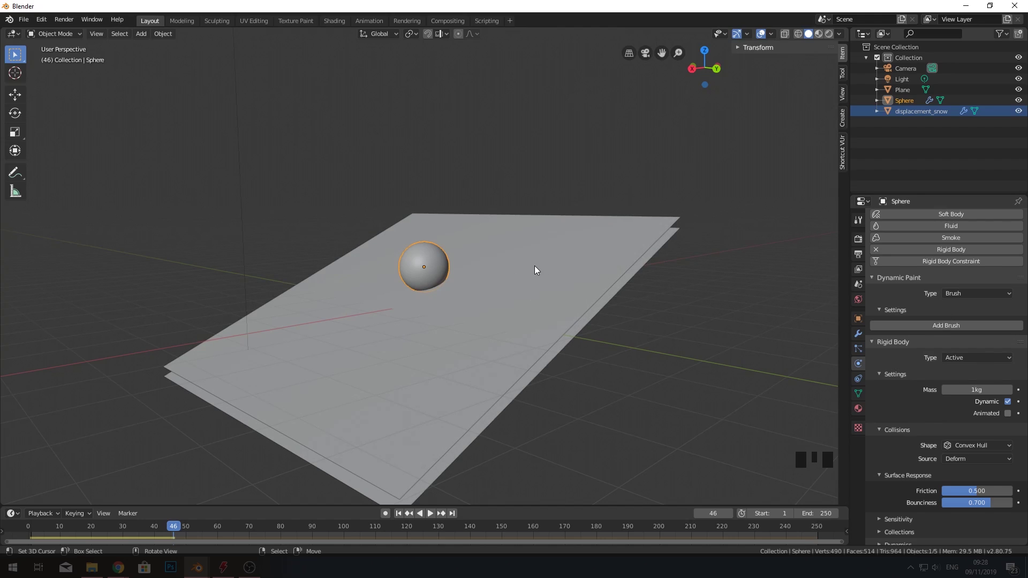
Step: Play the animation from a late frame and pause it
left_click(806, 526)
left_click(430, 512)
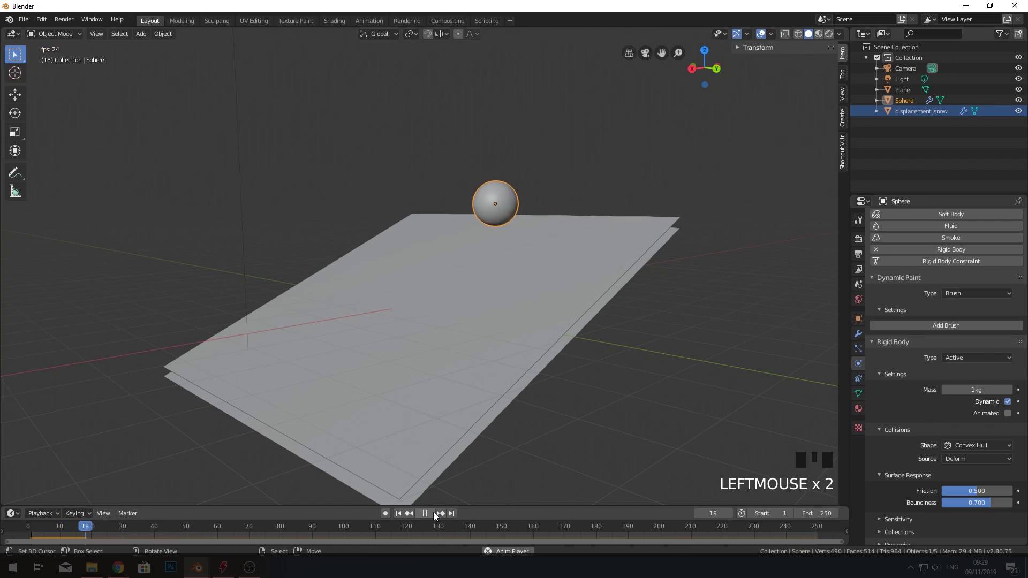
left_click(433, 512)
right_click_drag(606, 223, 632, 143)
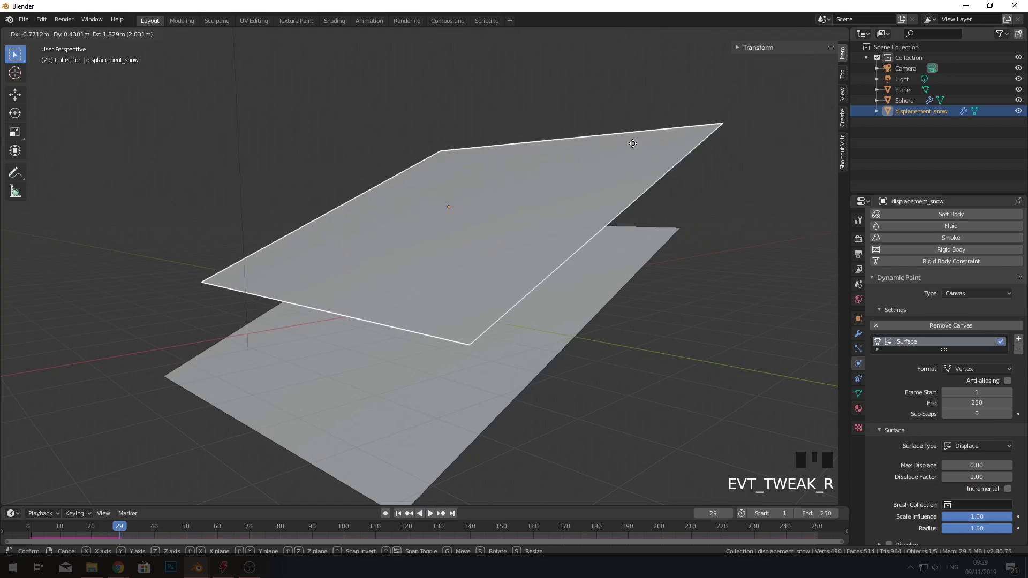
right_click(619, 168)
Step: Re-pick Vertex format on displacement_snow's canvas, resetting it to Paint, and enter Edit Mode
left_click(925, 375)
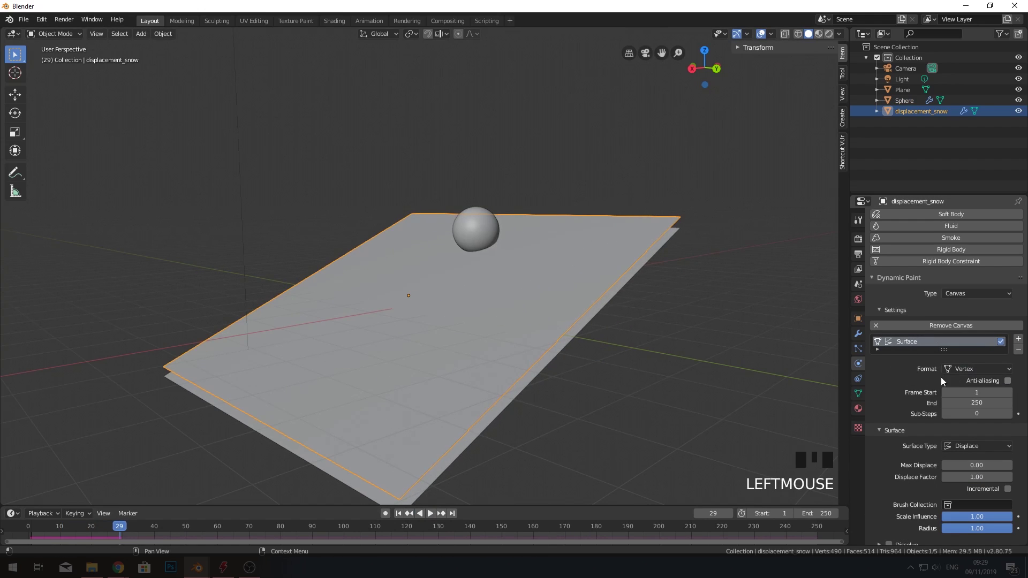
left_click(963, 369)
left_click(966, 374)
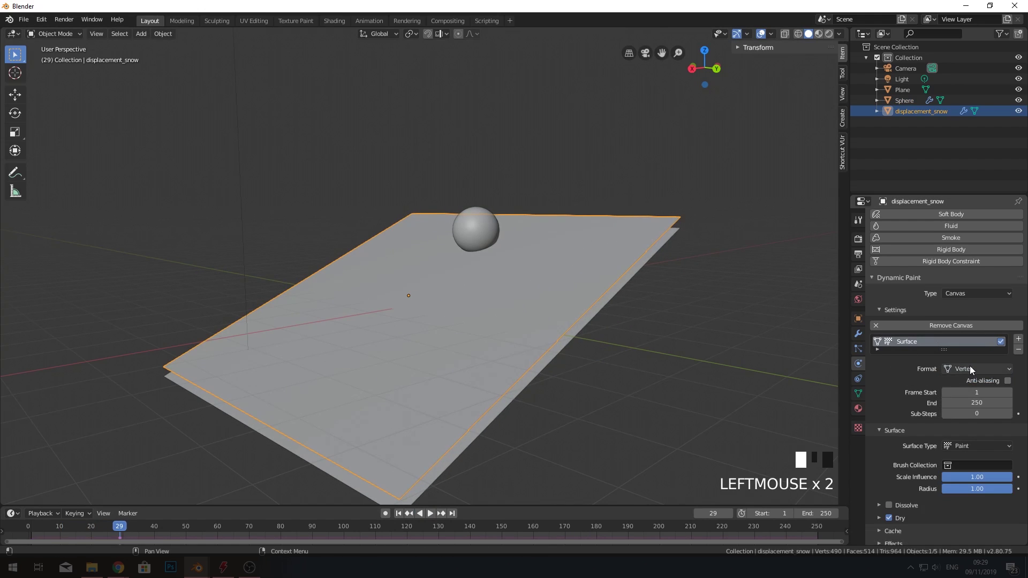
key("Tab")
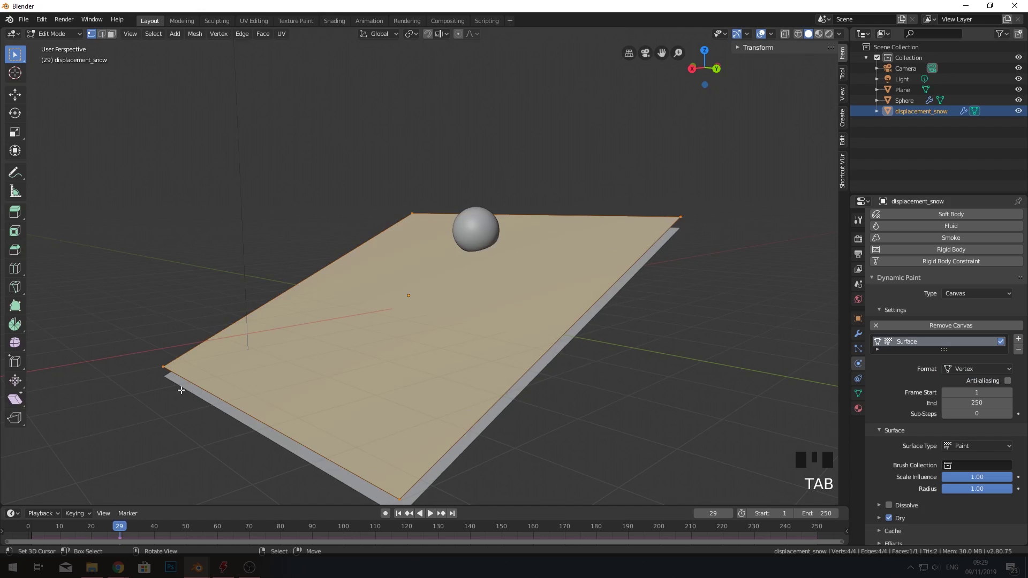
Step: Subdivide displacement_snow repeatedly into a 128×128 grid, return to Object Mode, and select the sphere
key("w")
left_click(491, 275)
key("w")
left_click(490, 275)
key("w")
left_click(490, 275)
left_click(490, 275)
key("w")
left_click(491, 275)
key("w")
left_click(491, 274)
key("w")
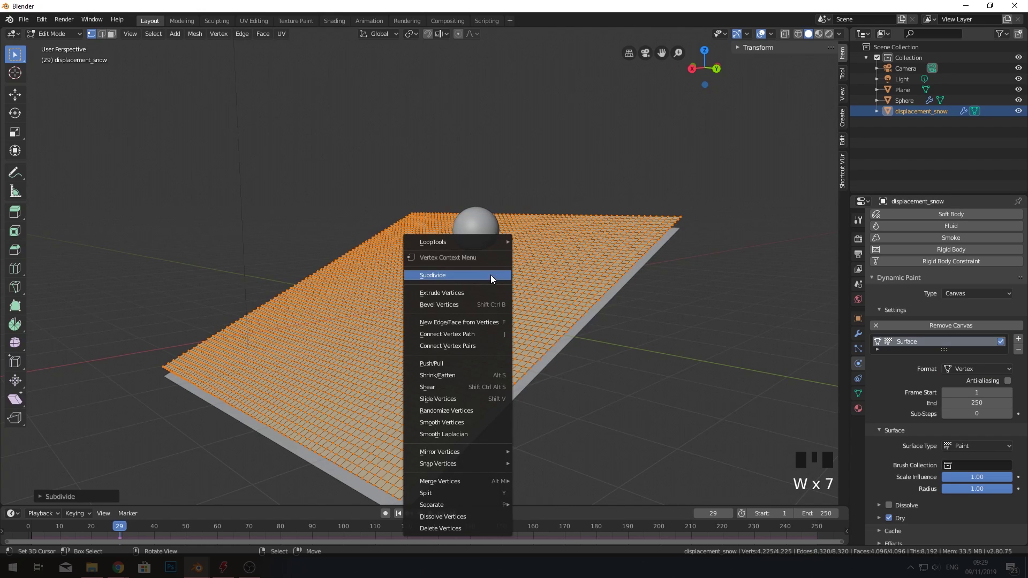
left_click(490, 275)
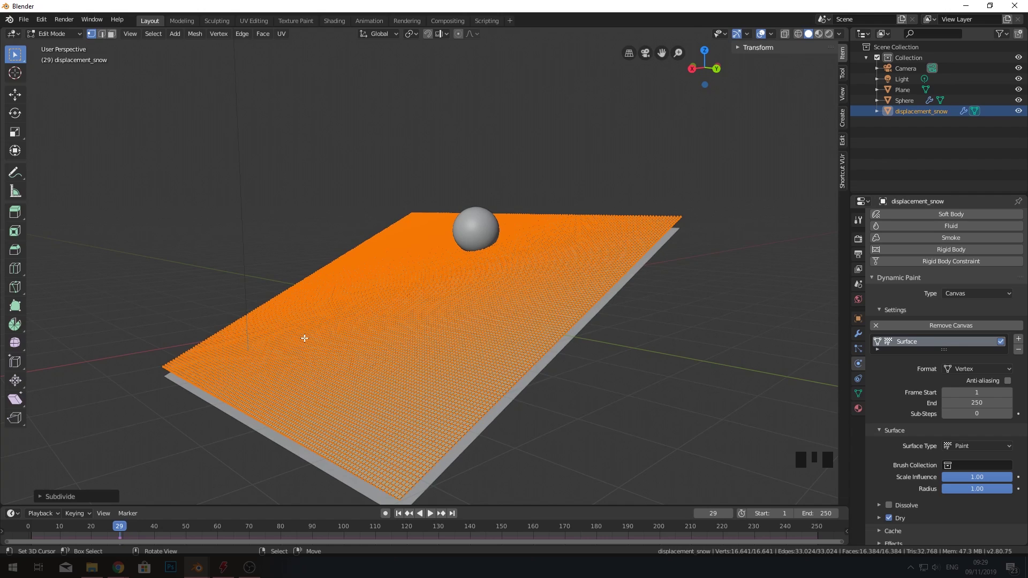
key("Tab")
right_click(491, 203)
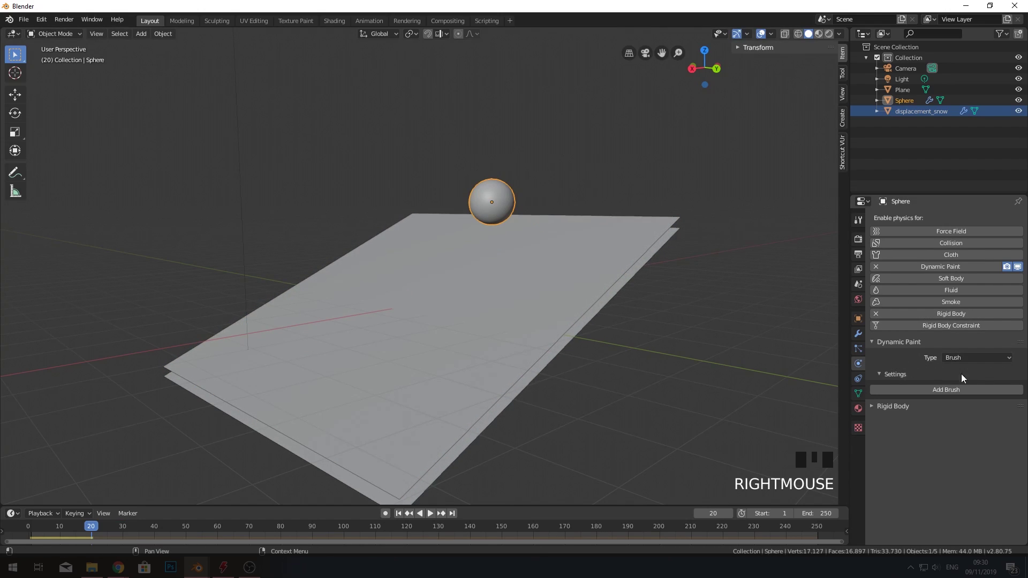
Step: Make the Sphere a Dynamic Paint brush and play the animation to check the snow trail
left_click(933, 392)
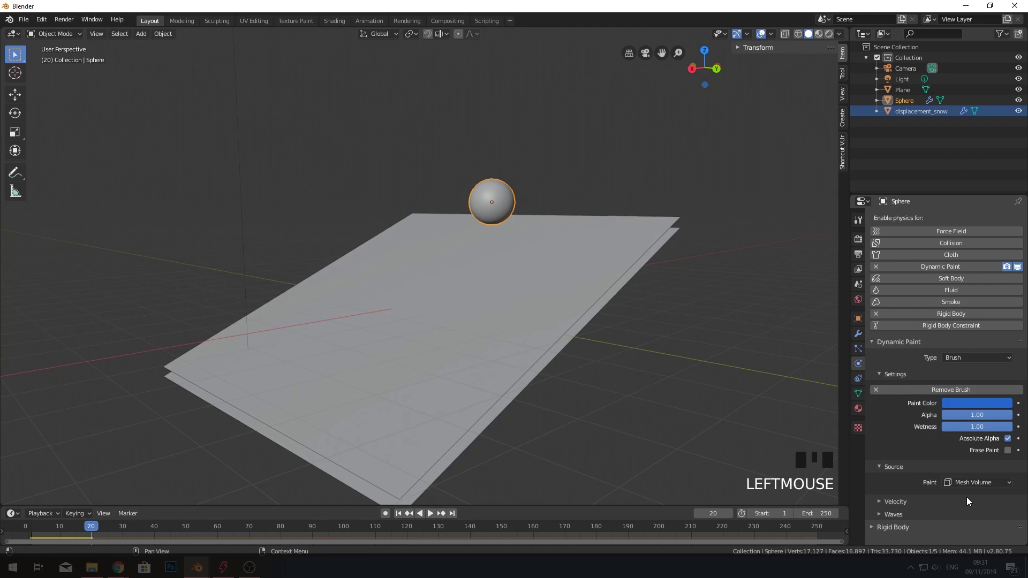
left_click(799, 523)
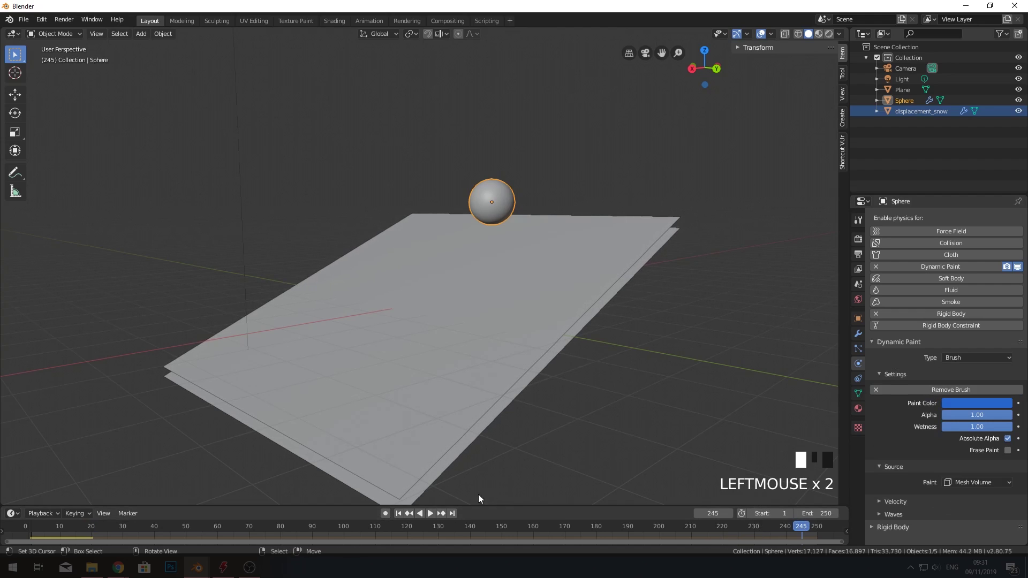
left_click(430, 513)
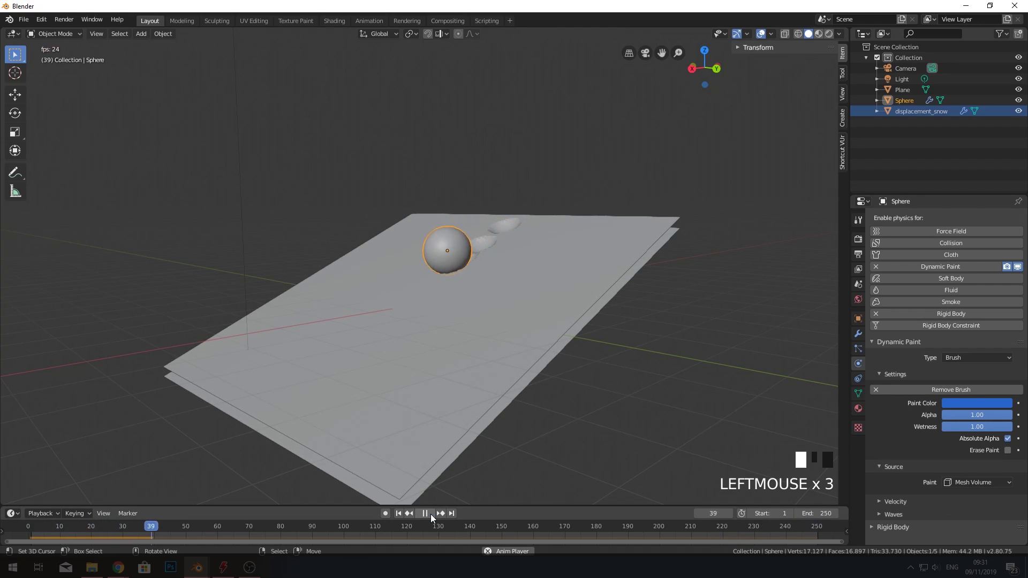
left_click(431, 514)
middle_click_drag(562, 375, 513, 374)
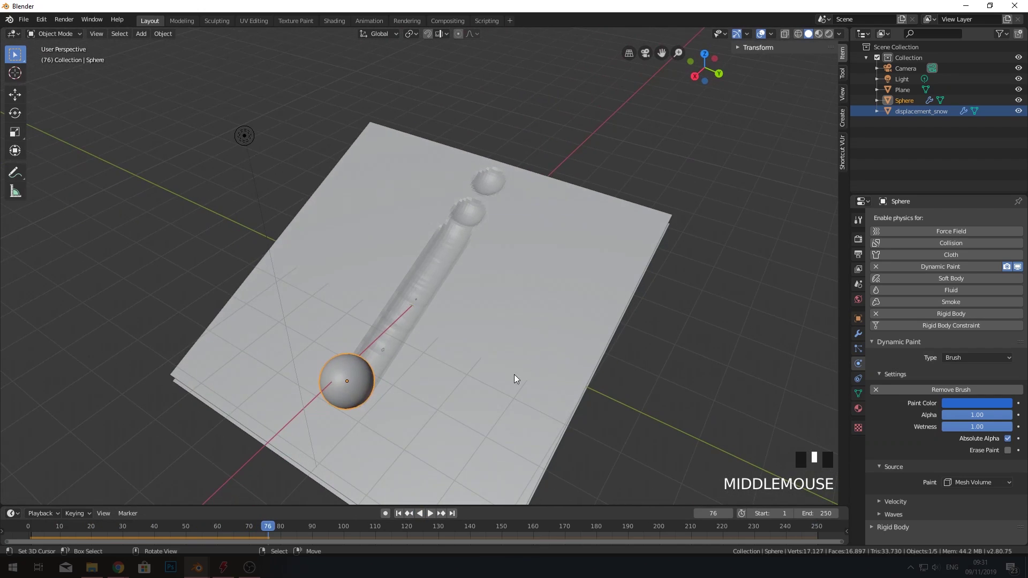
left_click(432, 513)
left_click(431, 512)
middle_click_drag(450, 321, 476, 303)
mouse_move(289, 533)
left_mouse_down()
mouse_move(32, 533)
mouse_move(428, 533)
mouse_move(4, 529)
left_mouse_up()
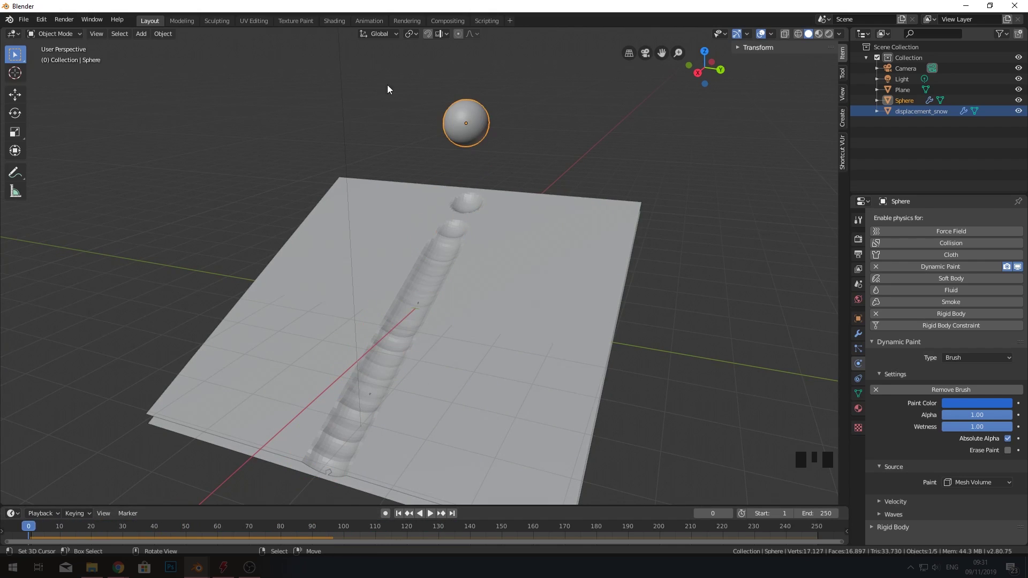
Step: Insert a transform keyframe on the sphere at frame 1
right_click(478, 118)
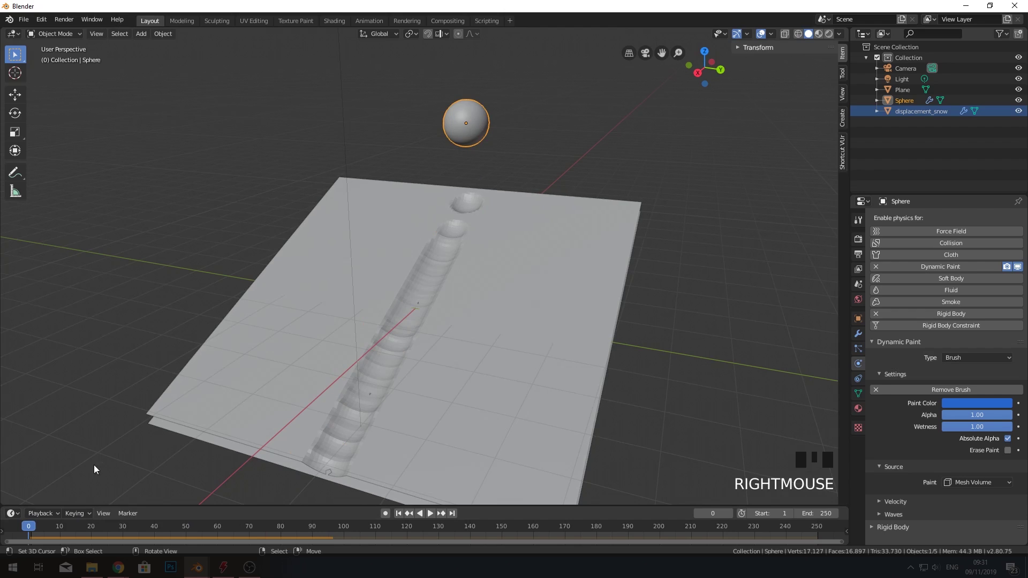
left_click(31, 526)
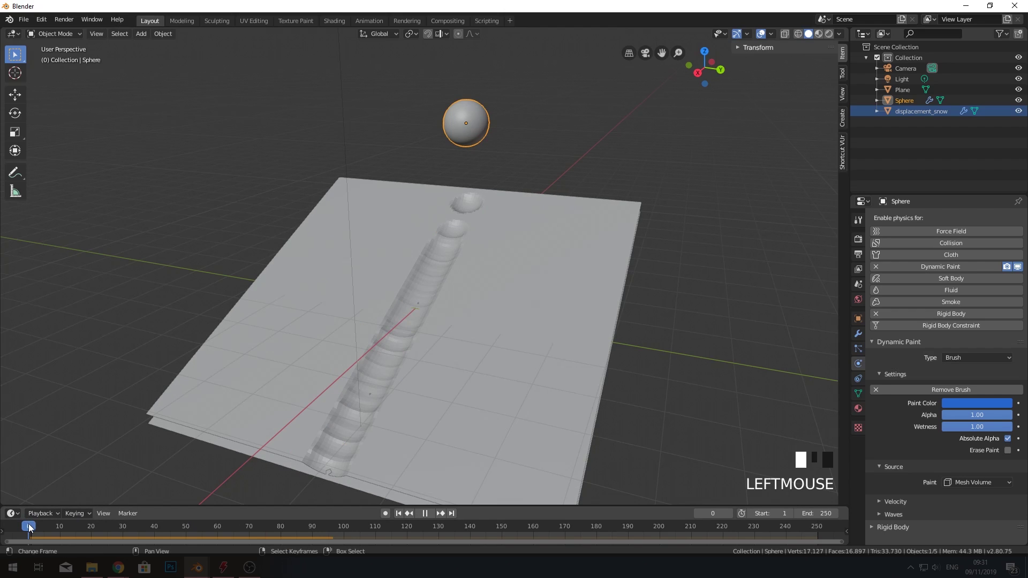
right_click(469, 126)
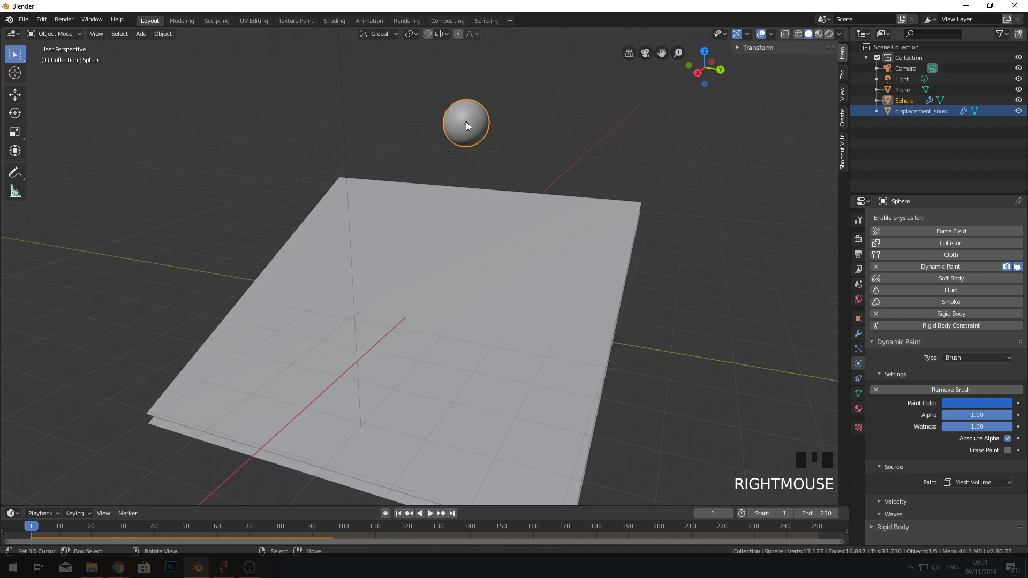
key("i")
left_click(560, 196)
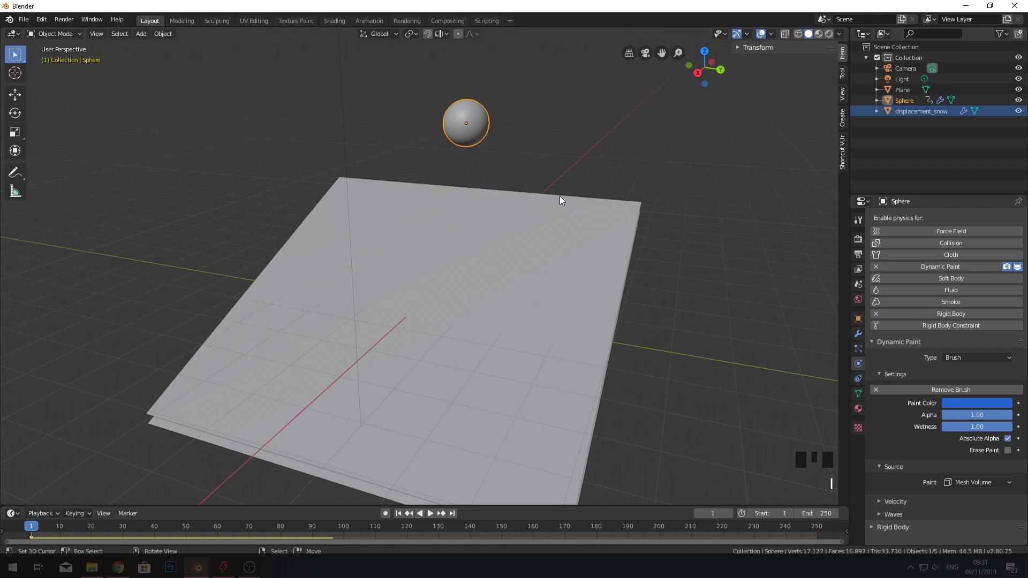
Step: Replay the animation to confirm the keyed sphere still carves the trail, stopping near frame 25
left_click(431, 515)
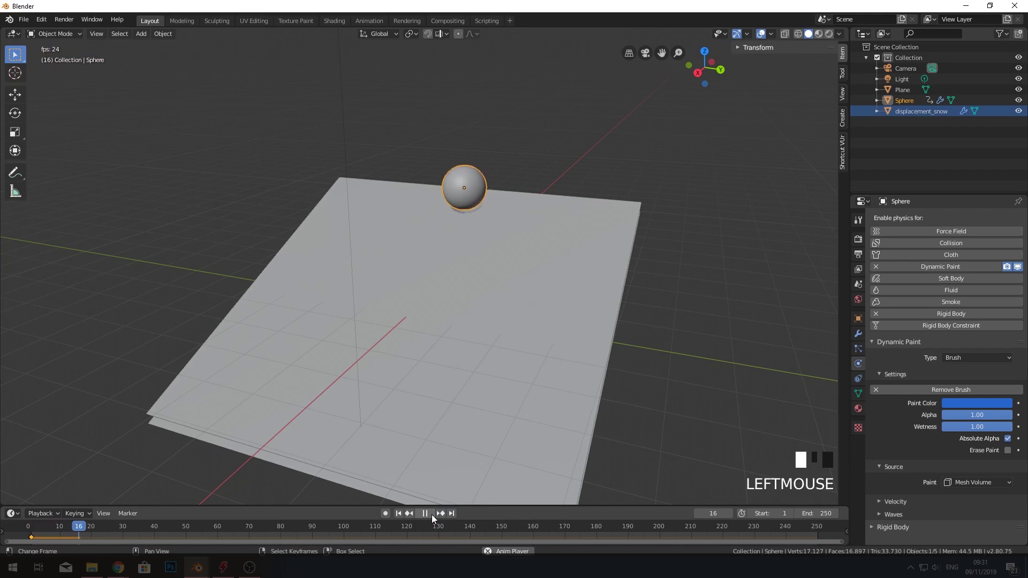
left_click(432, 515)
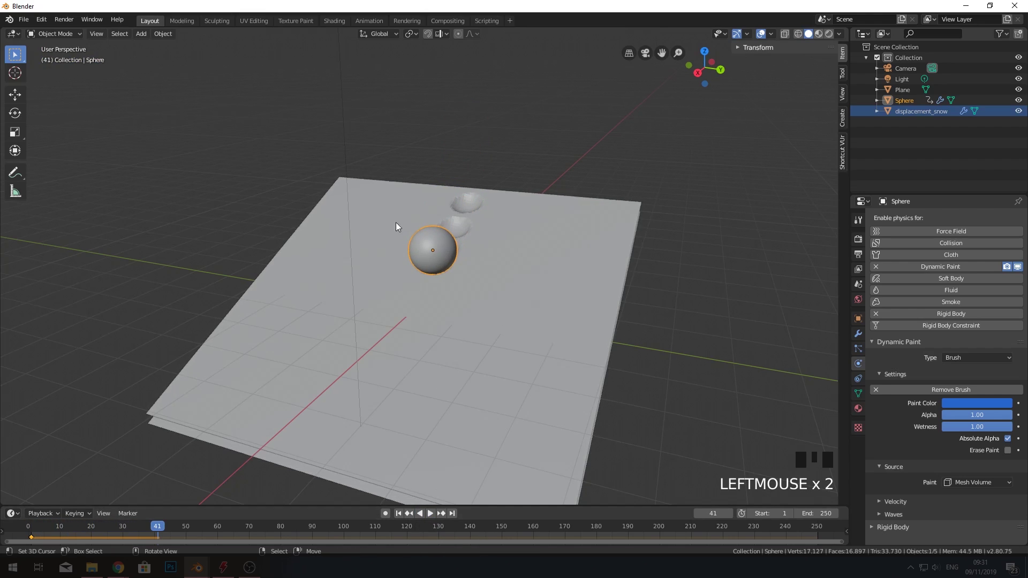
left_click(434, 513)
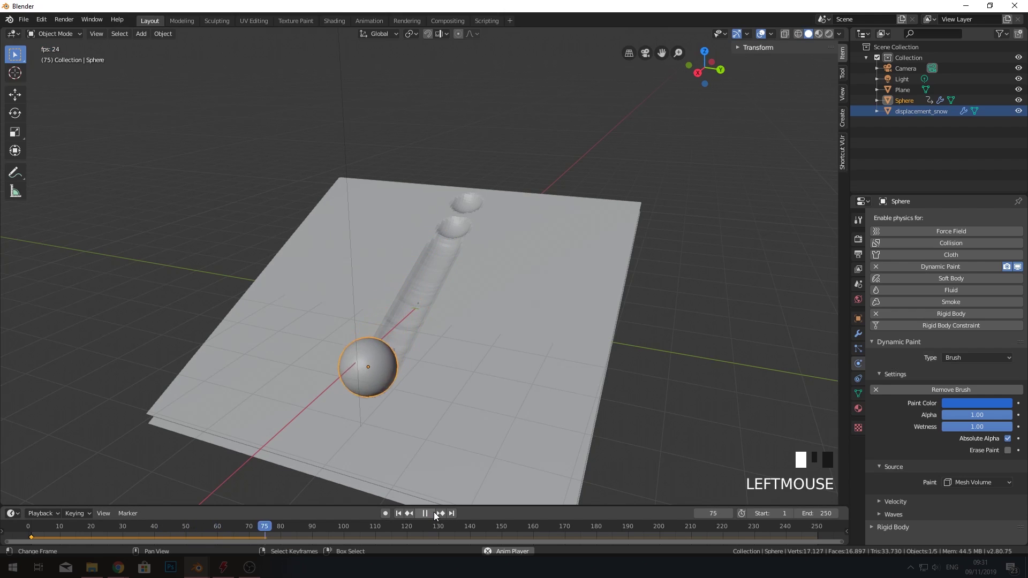
left_click(433, 512)
left_click_drag(128, 523, 153, 535)
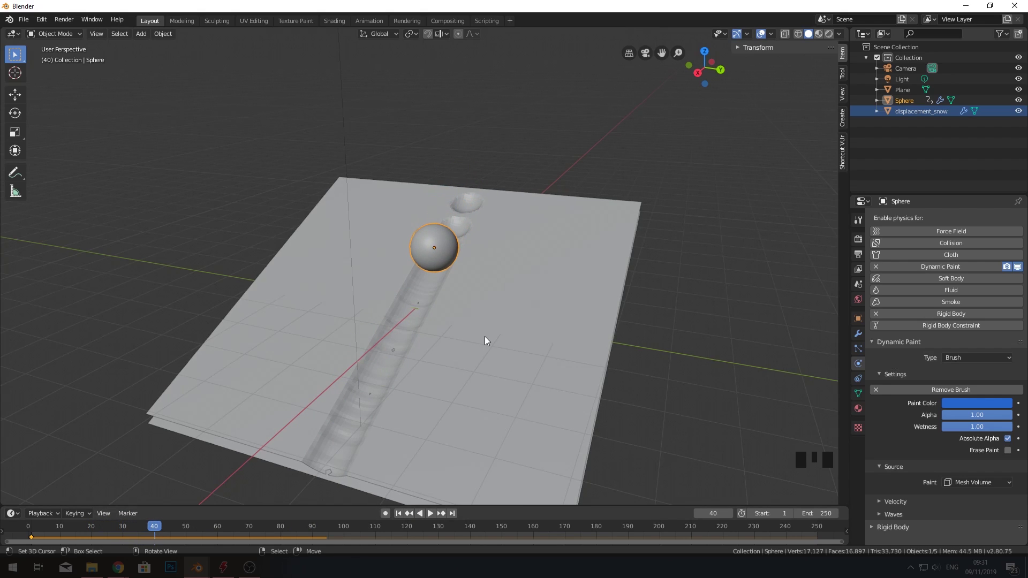
Step: Key the sphere's scale at frame 40, then replay and stop at frame 90
key("i")
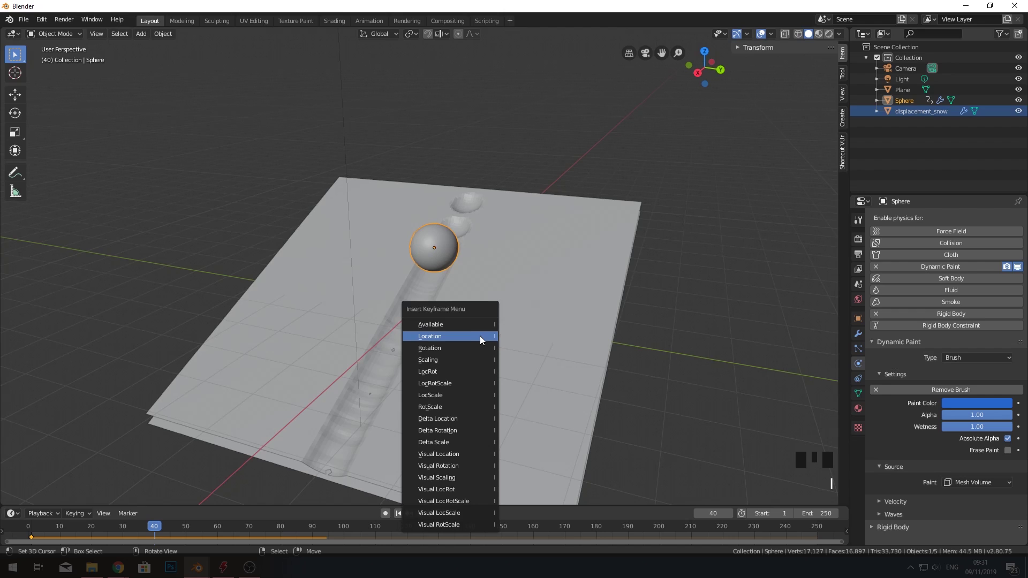
left_click(442, 360)
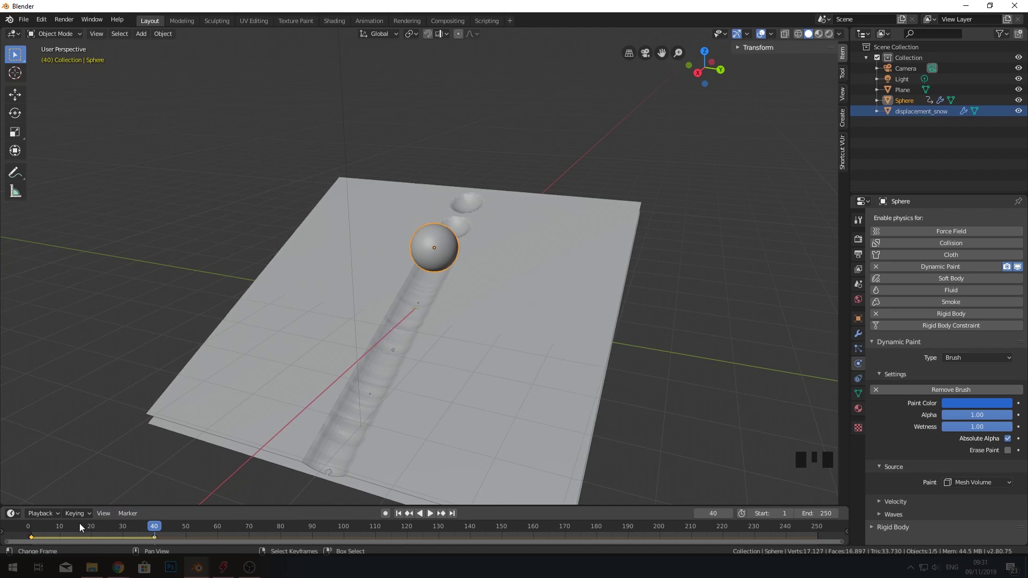
left_click_drag(82, 528, 29, 529)
left_click(432, 515)
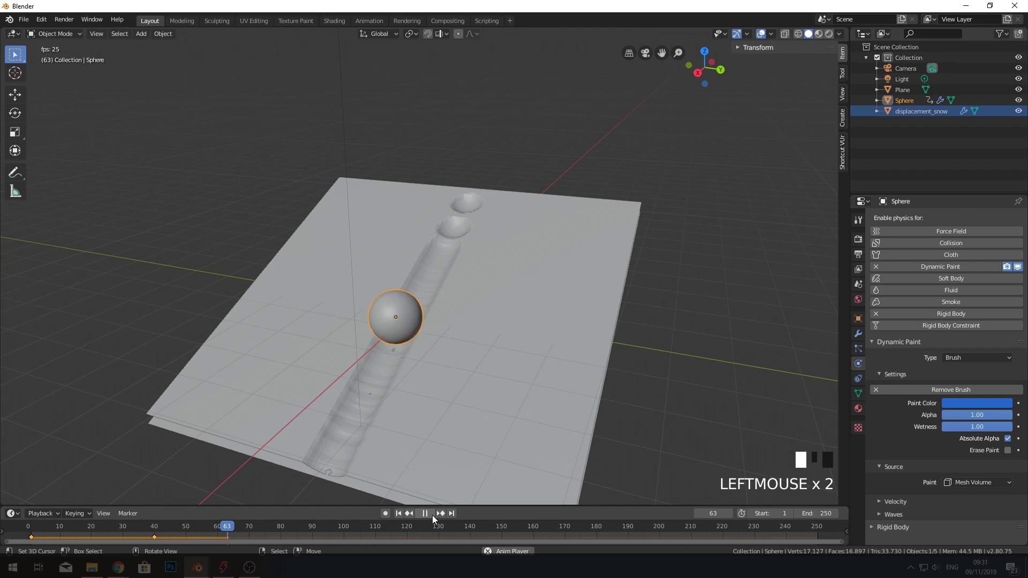
left_click(432, 515)
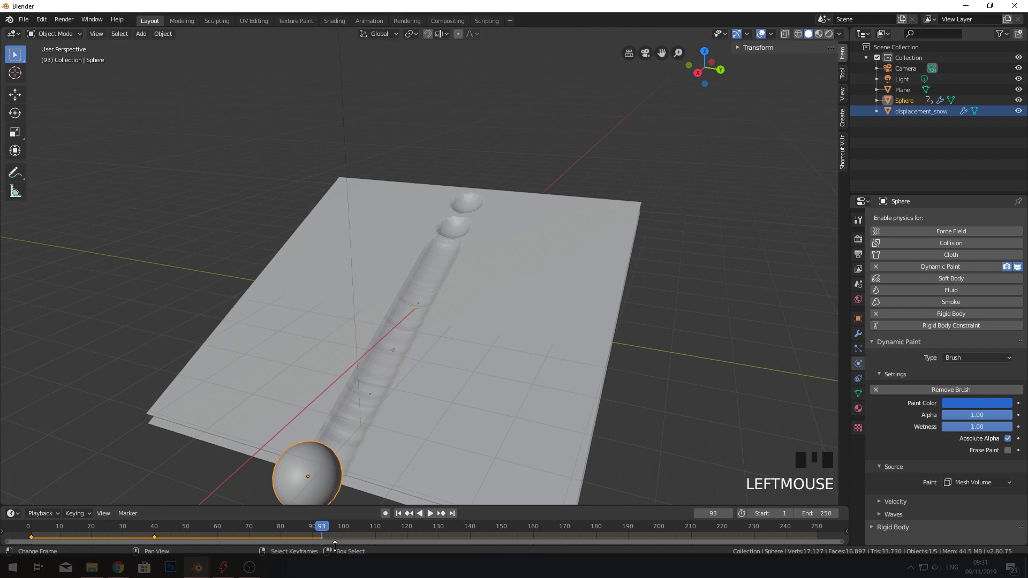
left_click_drag(323, 528, 312, 526)
Step: Scale the sphere up slightly and keyframe it at frame 90
key("s")
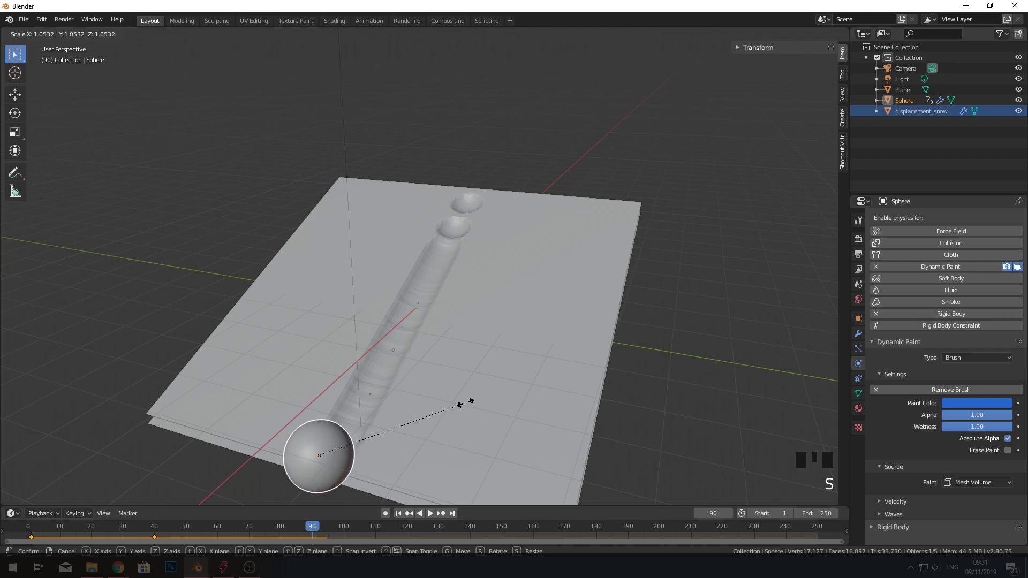
left_click(514, 399)
key("i")
left_click(496, 381)
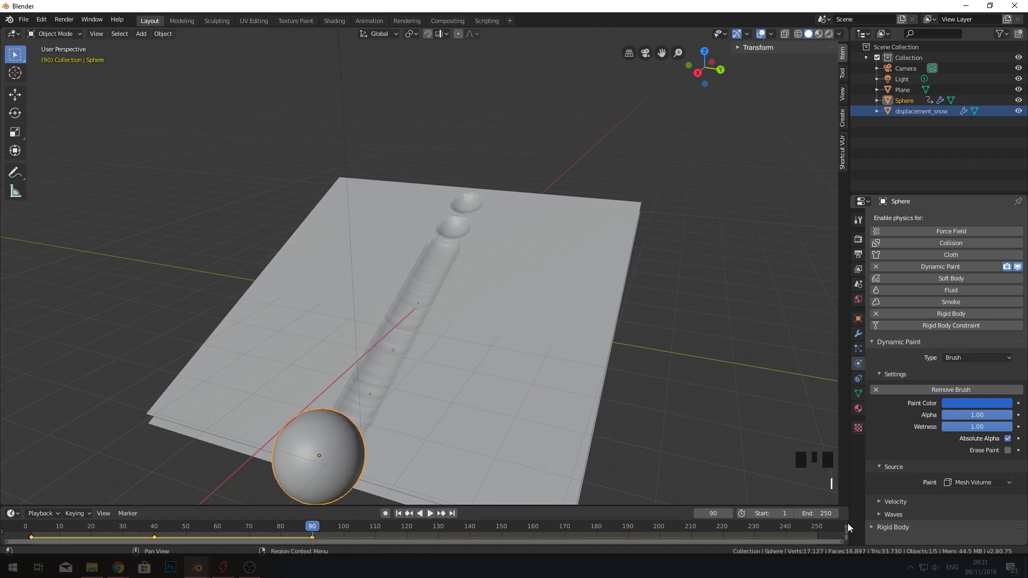
Step: Set the scene's animation end frame to 100 and select the displacement_snow plane
left_click(805, 528)
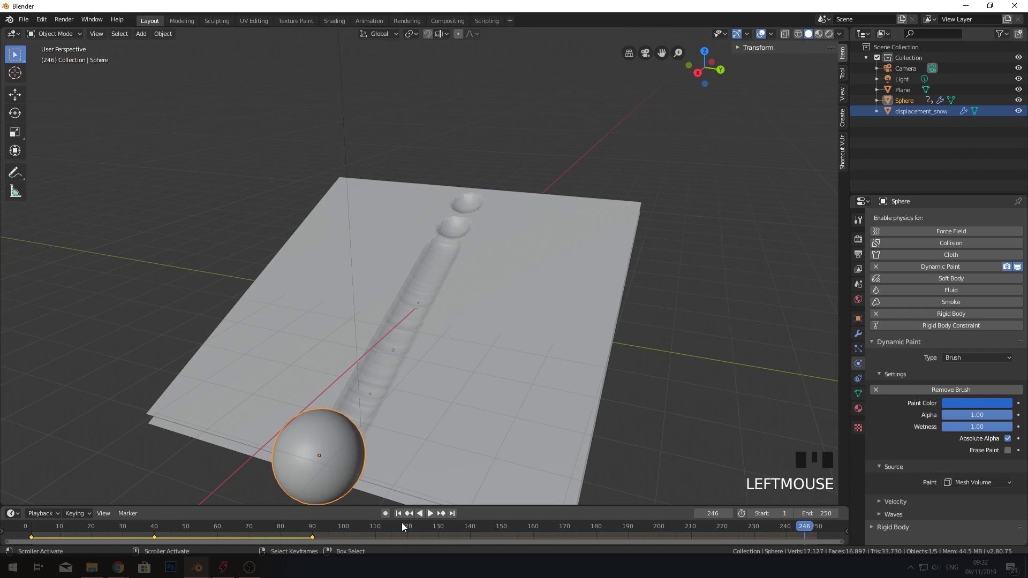
left_click_drag(293, 526, 370, 523)
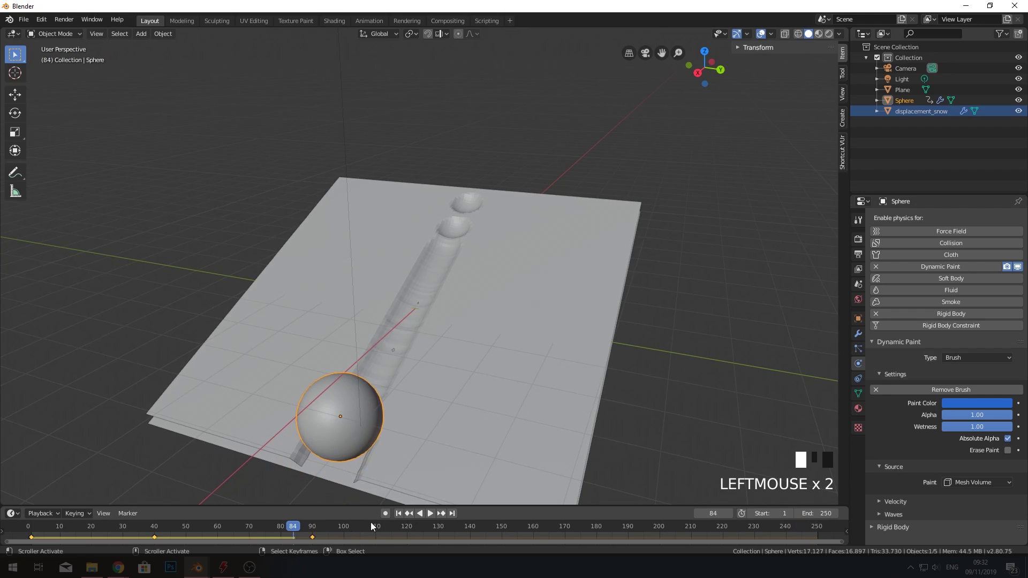
left_click(431, 513)
left_click(429, 513)
left_click(815, 513)
type("100")
key("Return")
right_click_drag(661, 222, 604, 197)
Step: Cancel the accidental plane move, expand the canvas Cache settings, and save as snow_2.blend
right_click(657, 210)
scroll(910, 546, "down", 12)
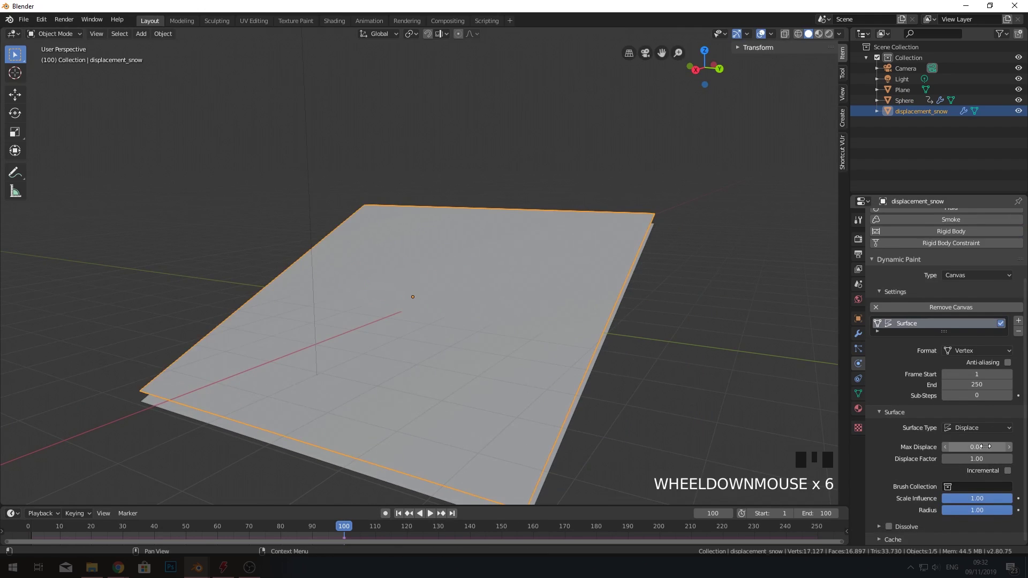
left_click(902, 541)
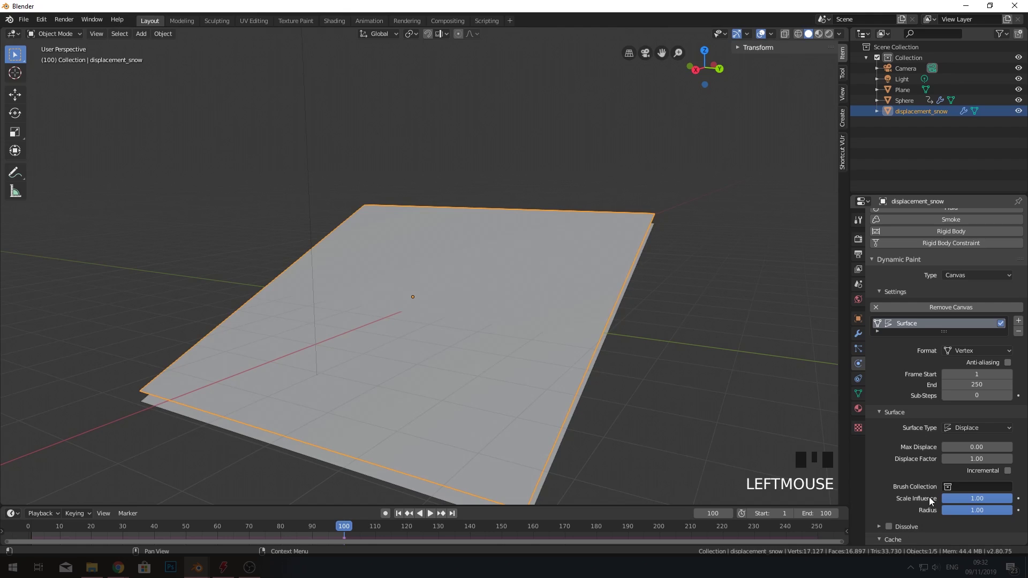
scroll(936, 487, "down", 8)
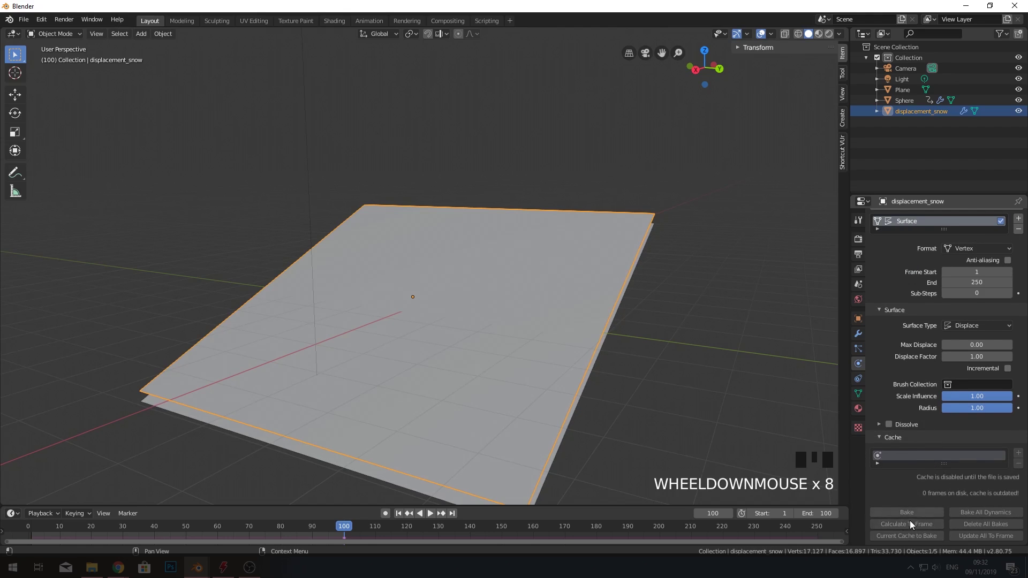
left_click(917, 479)
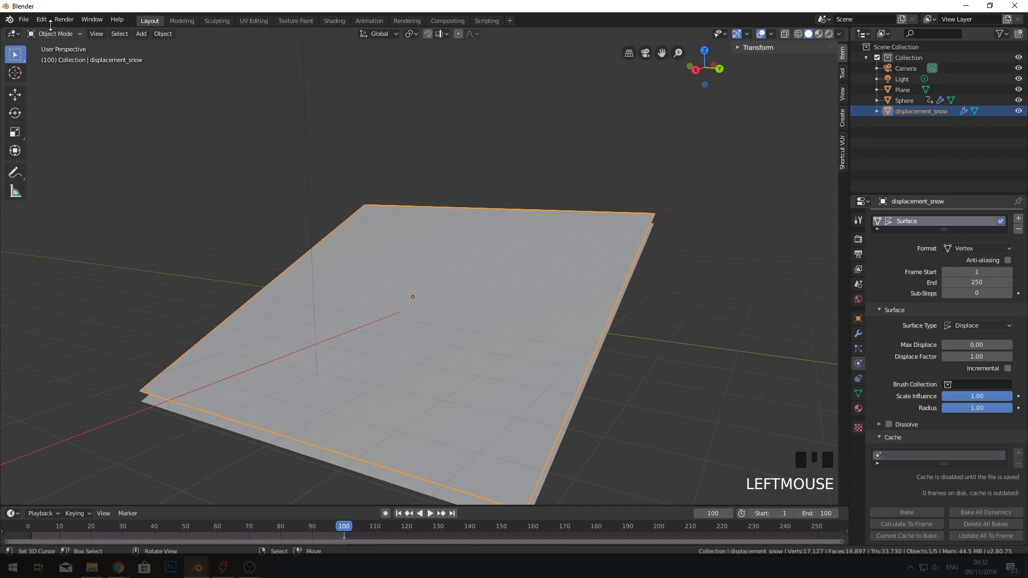
left_click(23, 19)
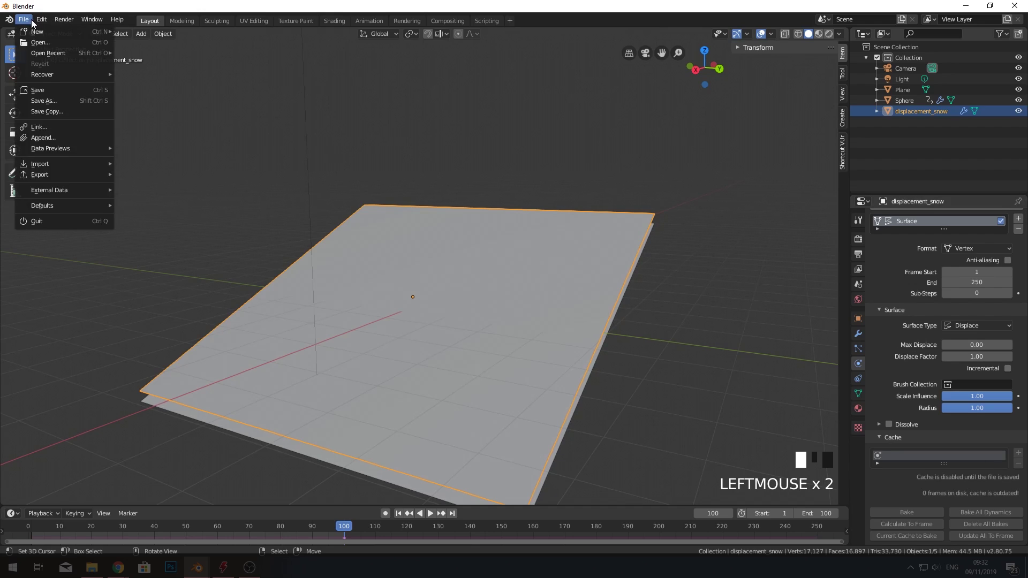
left_click(44, 101)
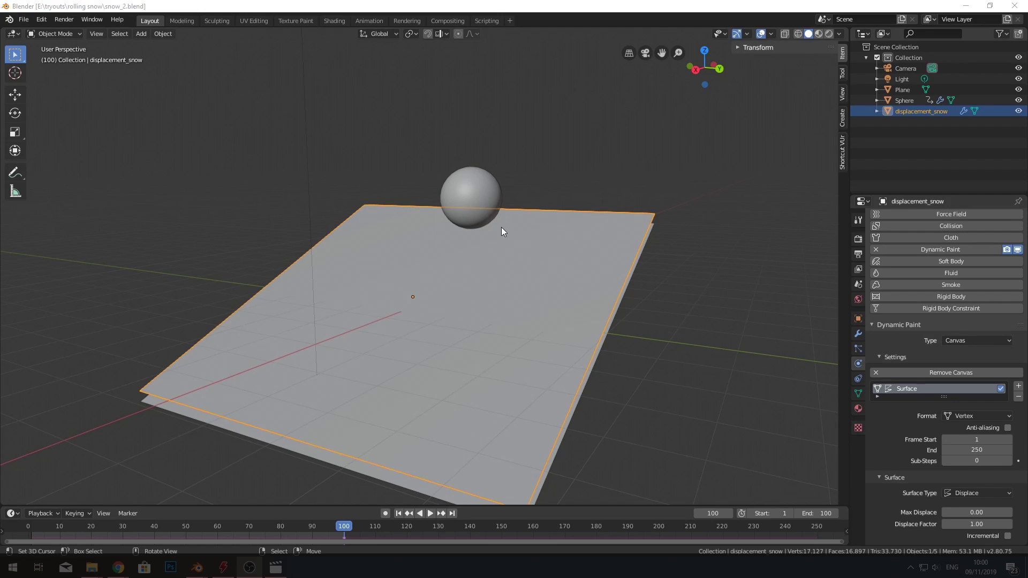
Step: Change the snow canvas's Dynamic Paint end frame from 250 to 100
left_click(564, 220)
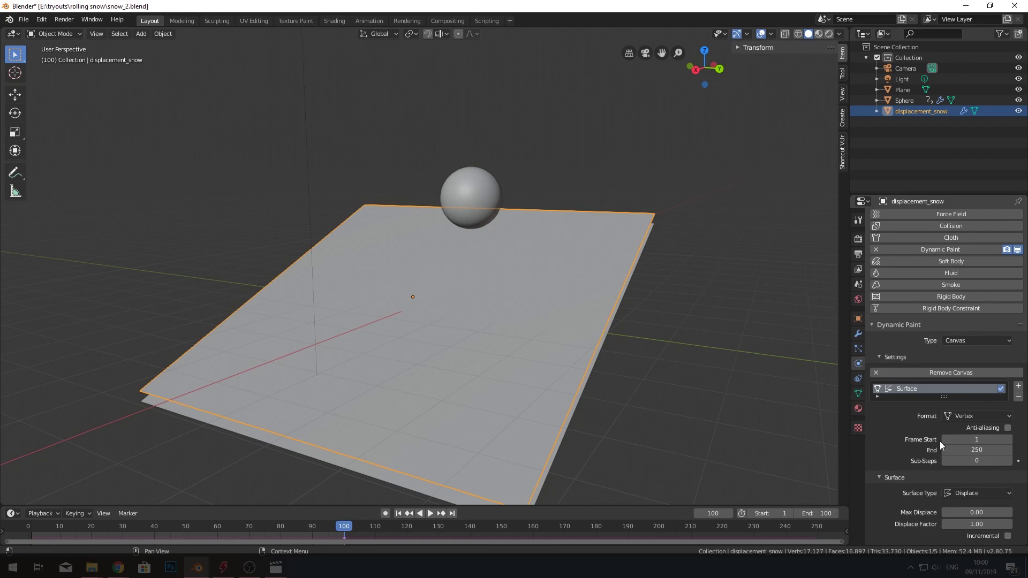
left_click(975, 449)
left_click(972, 450)
left_click_drag(970, 445, 932, 432)
type("100")
key("Return")
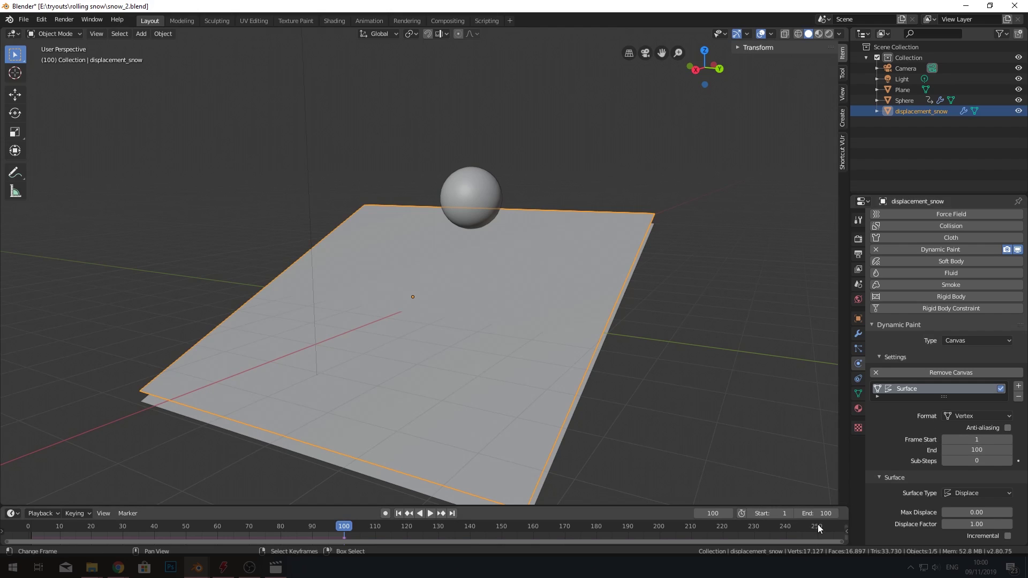
Step: Bake the snow displacement cache for frames 1–100 and scrub through the baked trail
scroll(889, 481, "down", 7)
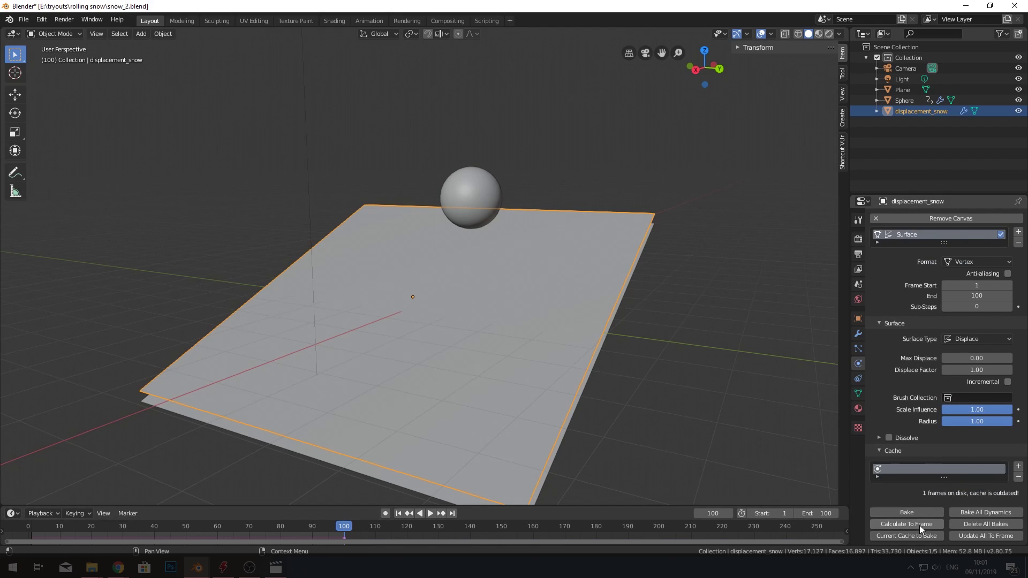
left_click(907, 512)
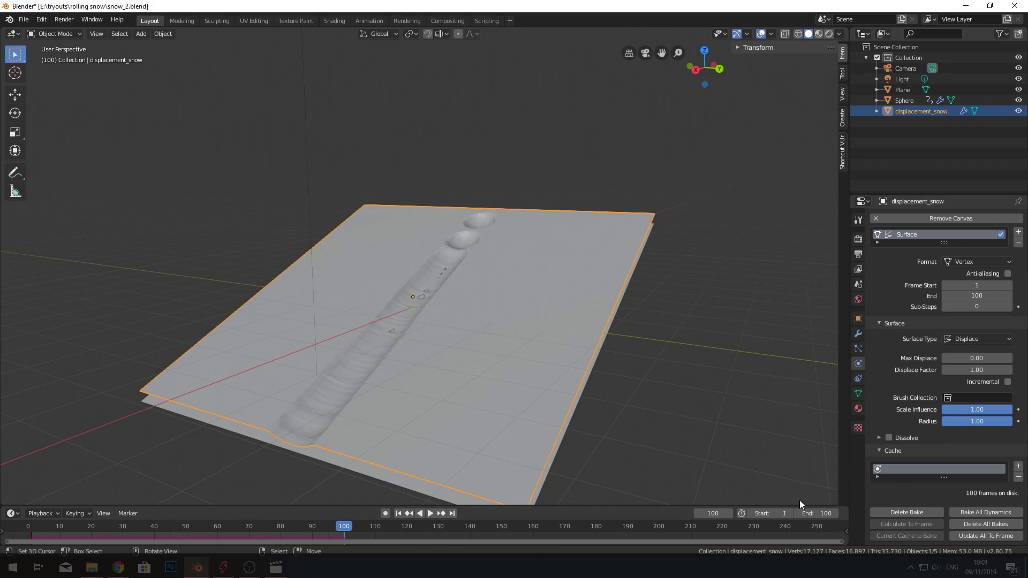
left_click_drag(341, 525, 28, 526)
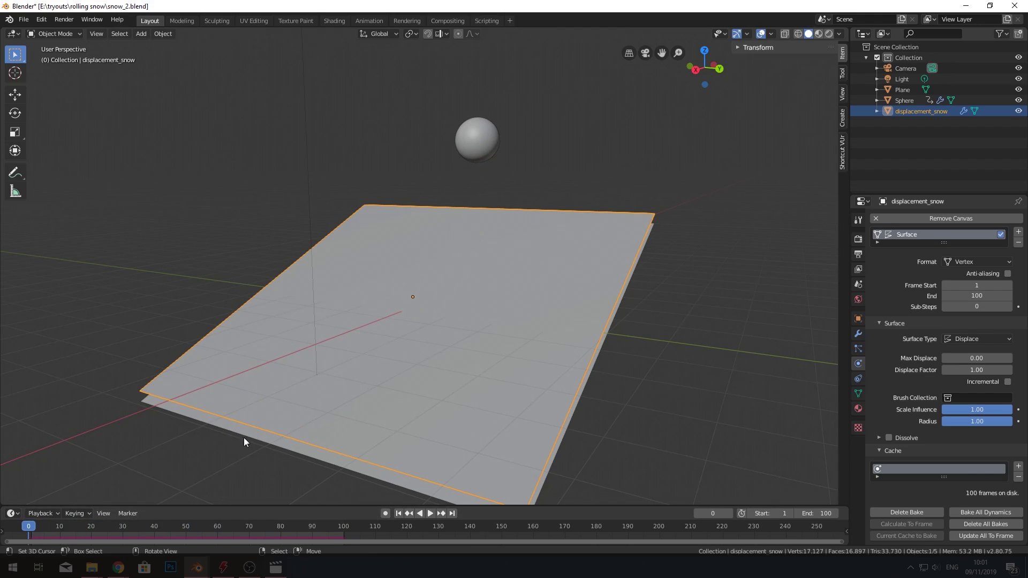
Step: Select the sphere and preview its rolling animation
left_click(470, 139)
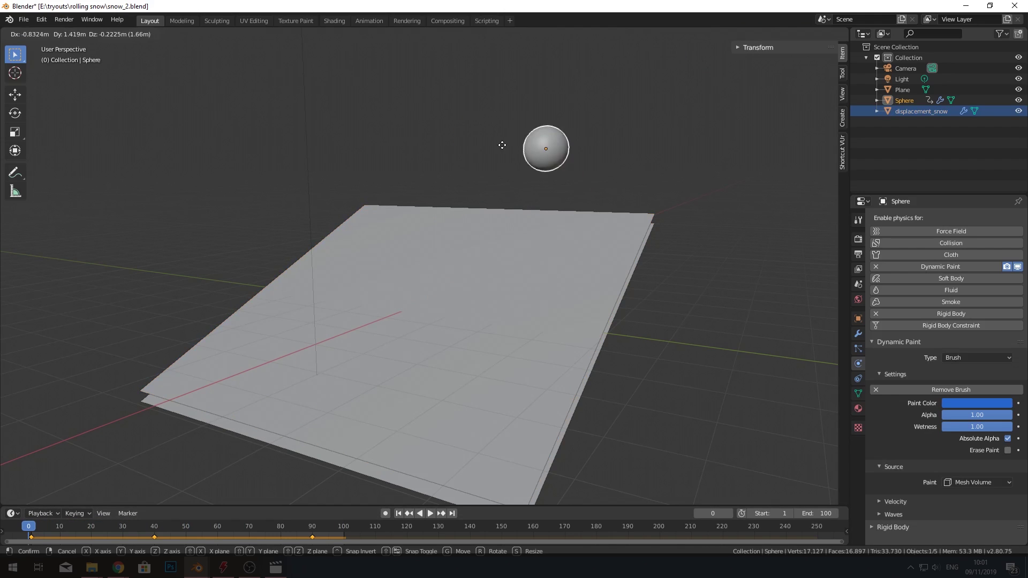
key("space")
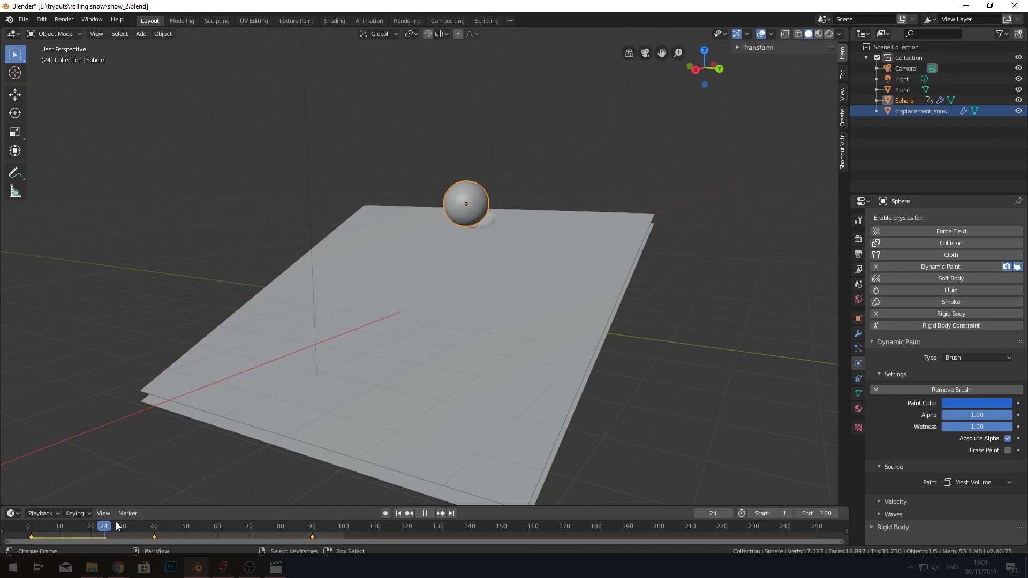
left_click_drag(155, 507, 201, 511)
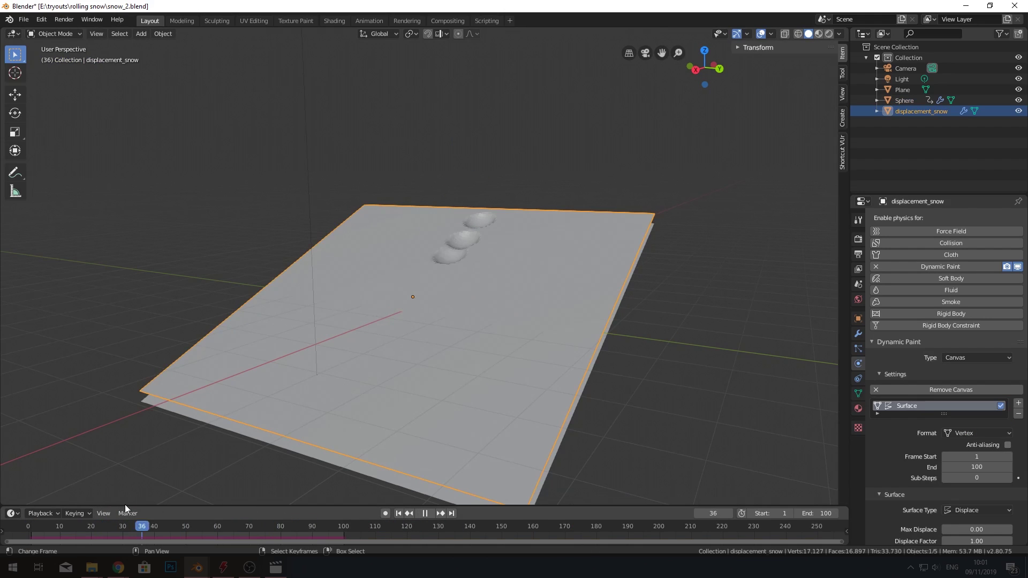
key("Escape")
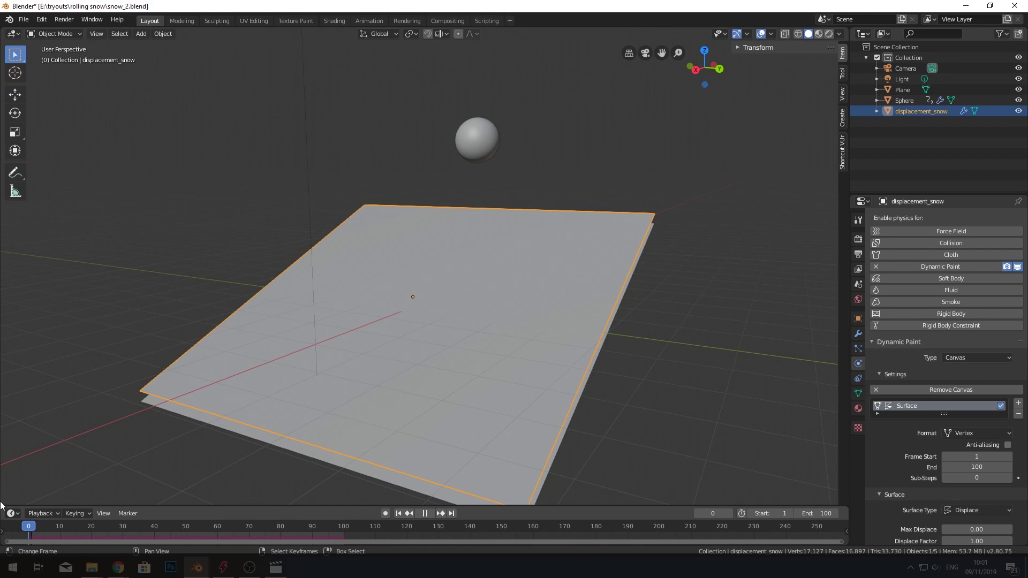
Step: Bake the sphere's rigid-body motion to keyframes and scrub to verify the roll
left_click(494, 144)
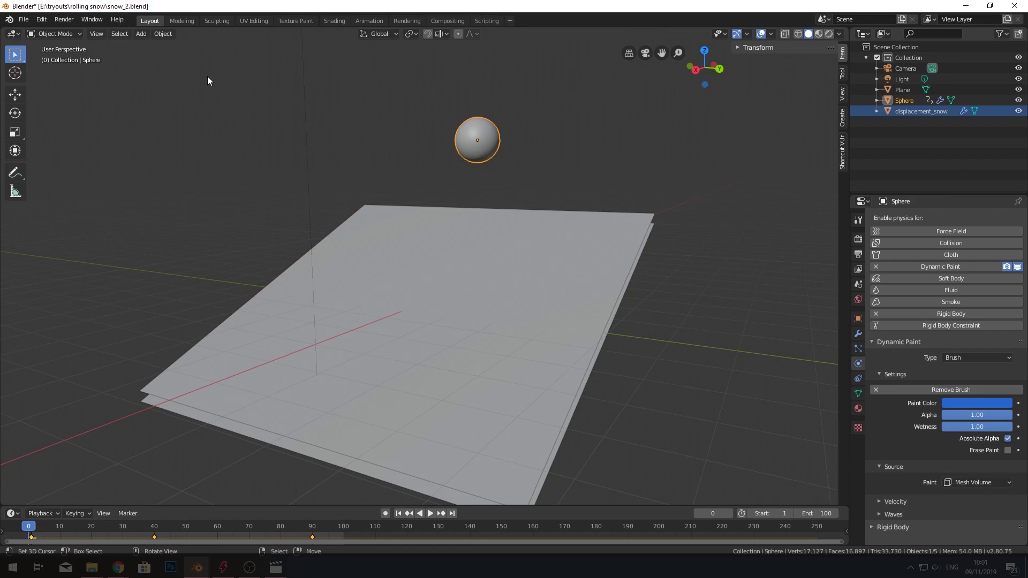
left_click(162, 34)
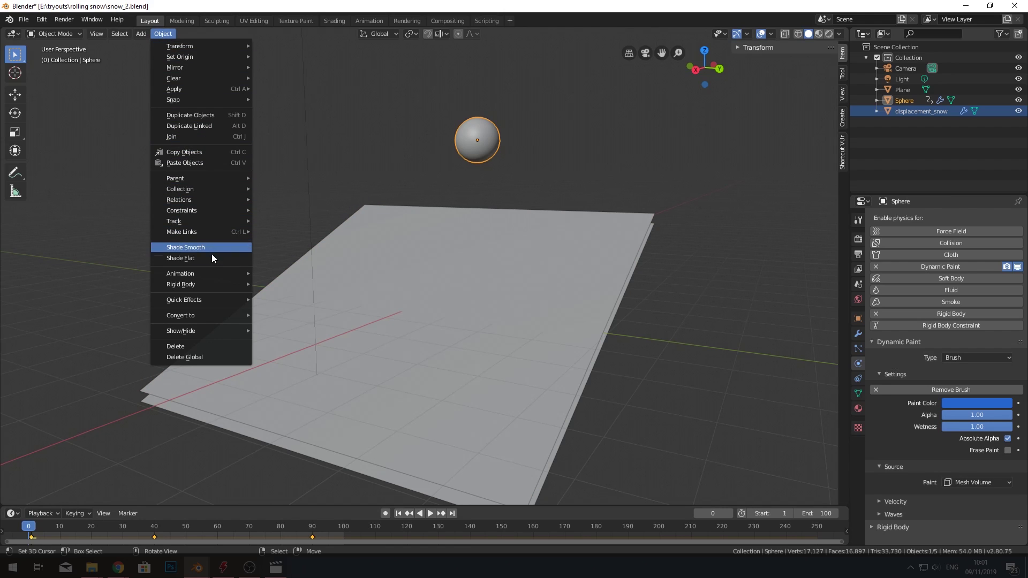
mouse_move(214, 277)
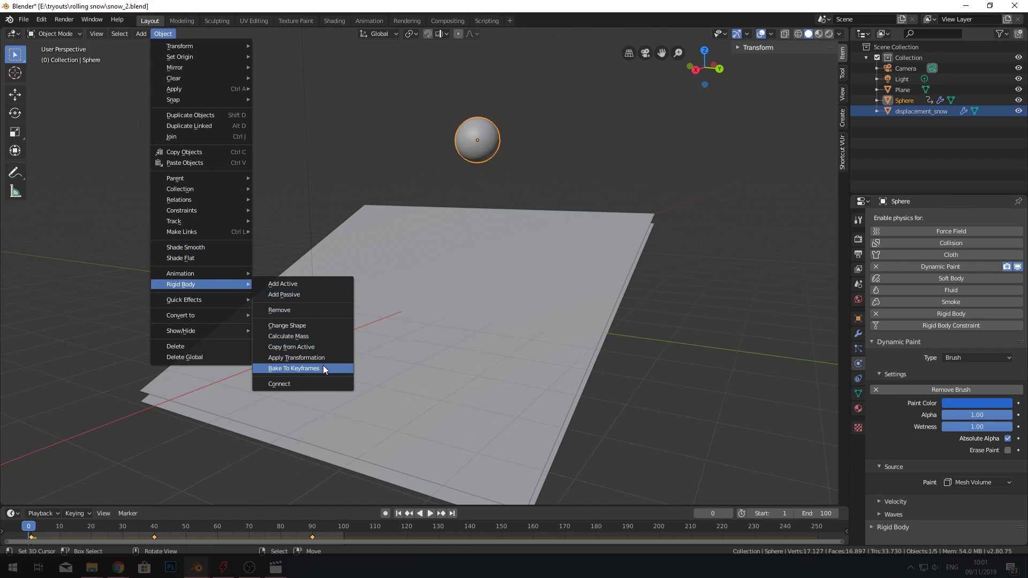
left_click(323, 367)
left_click(352, 417)
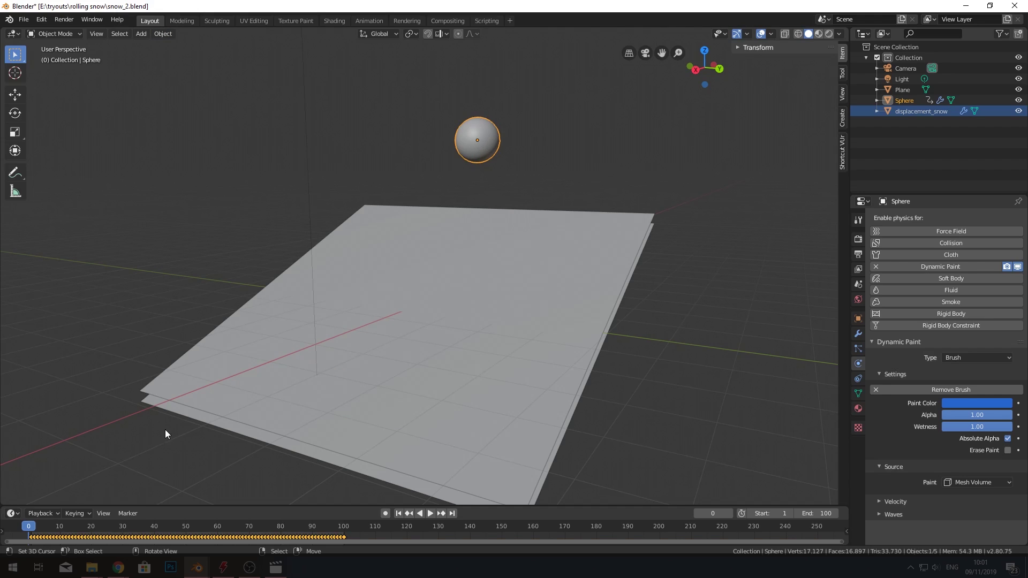
left_click_drag(139, 533, 313, 510)
key("Escape")
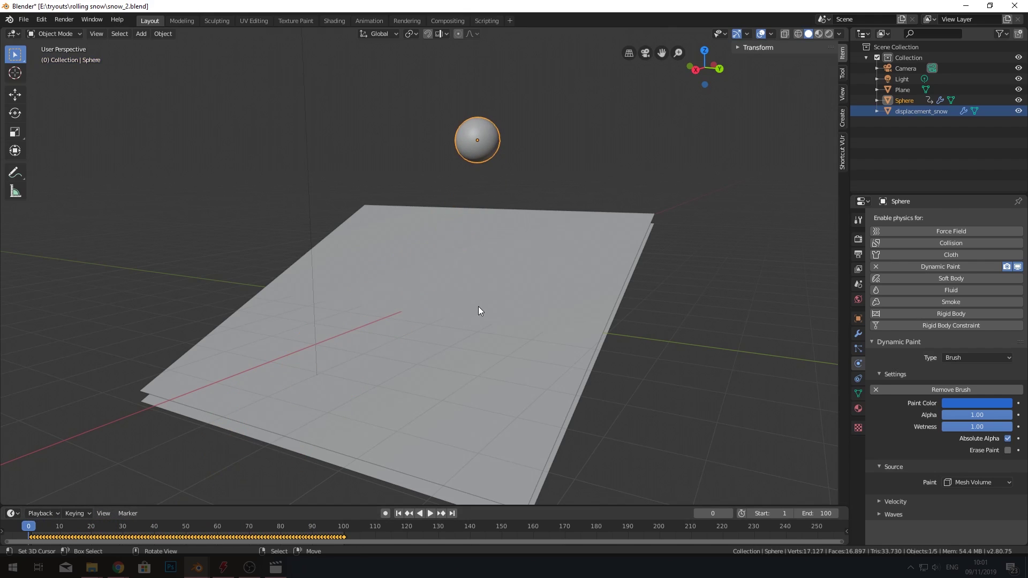
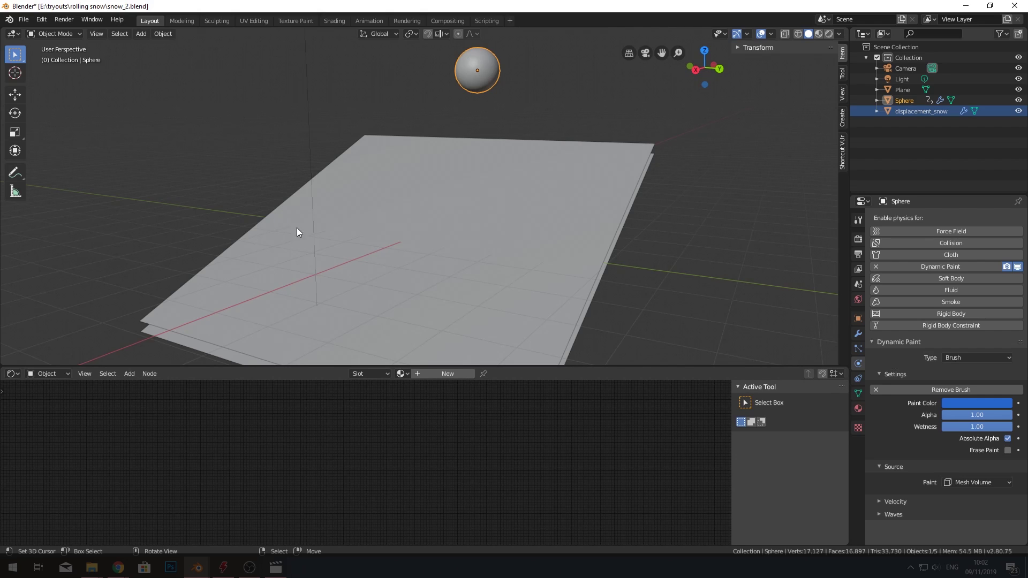
Step: Select the sphere and rename its material to 'snow'
left_click(375, 154)
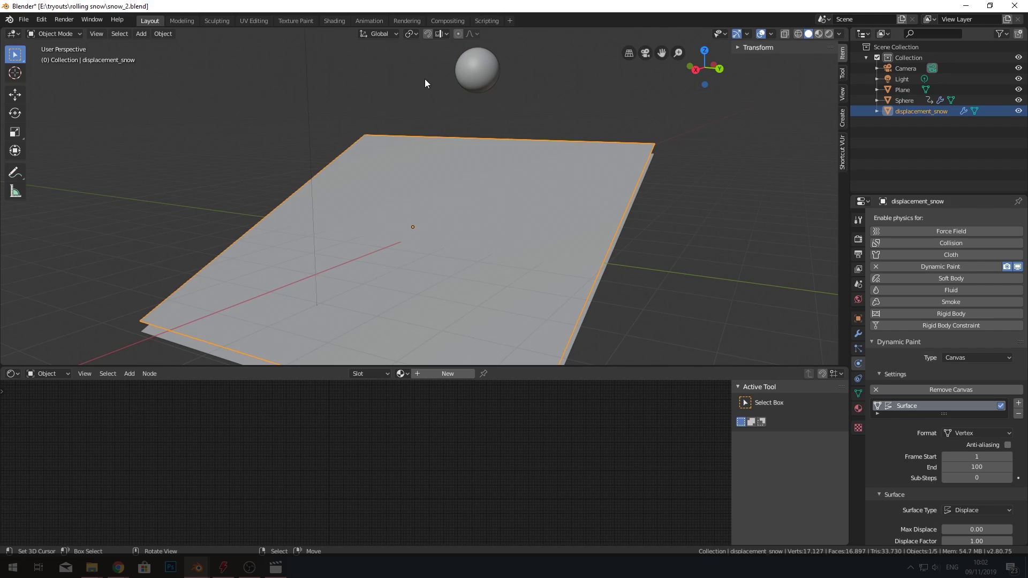
left_click(475, 71)
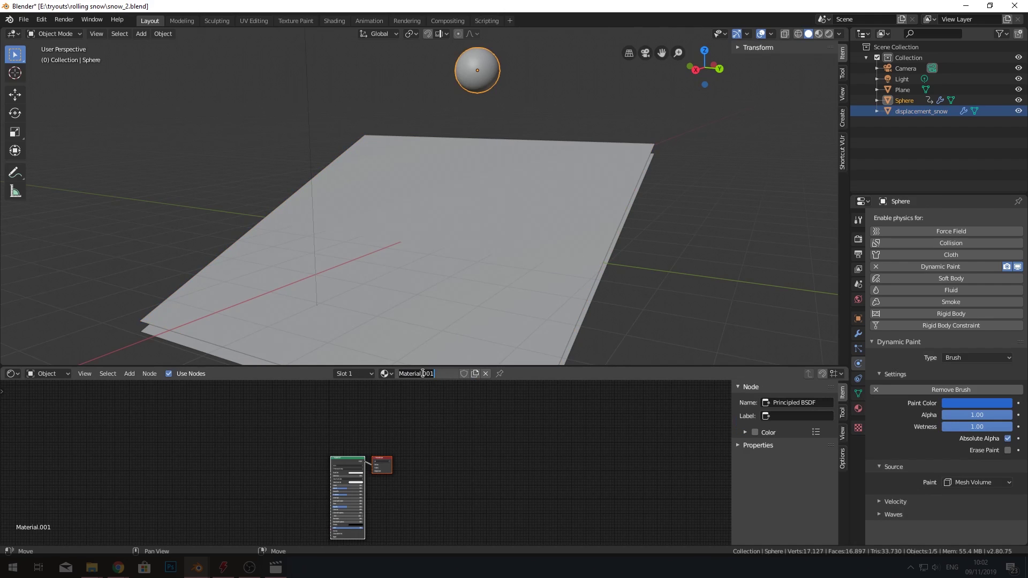
key("ctrl+a")
type("snow")
key("Return")
Step: Set the Principled BSDF Subsurface to 0.5
scroll(258, 480, "up", 5)
middle_click_drag(265, 494, 345, 445)
scroll(343, 452, "up", 3)
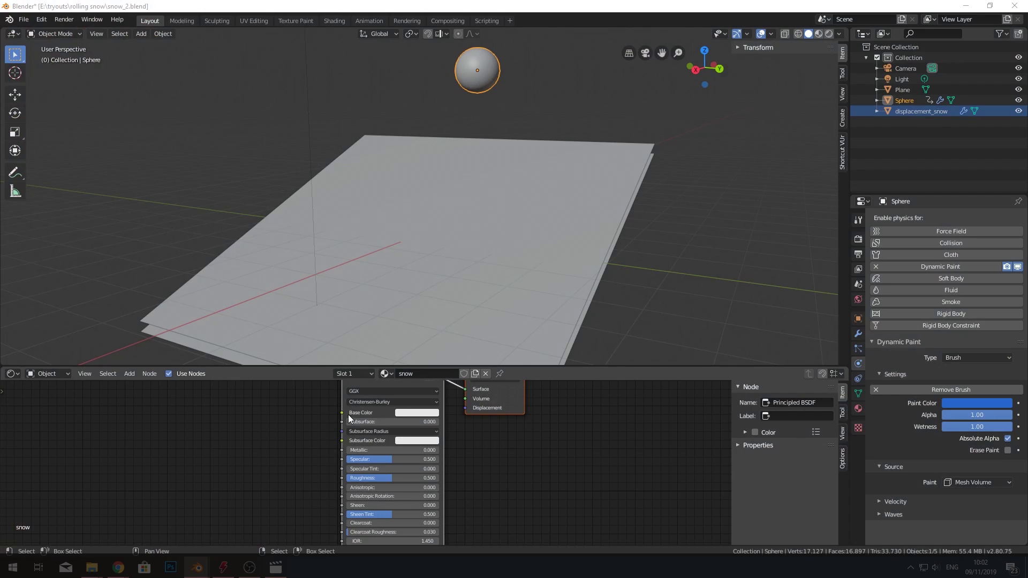
left_click(401, 421)
type("0.5")
key("Return")
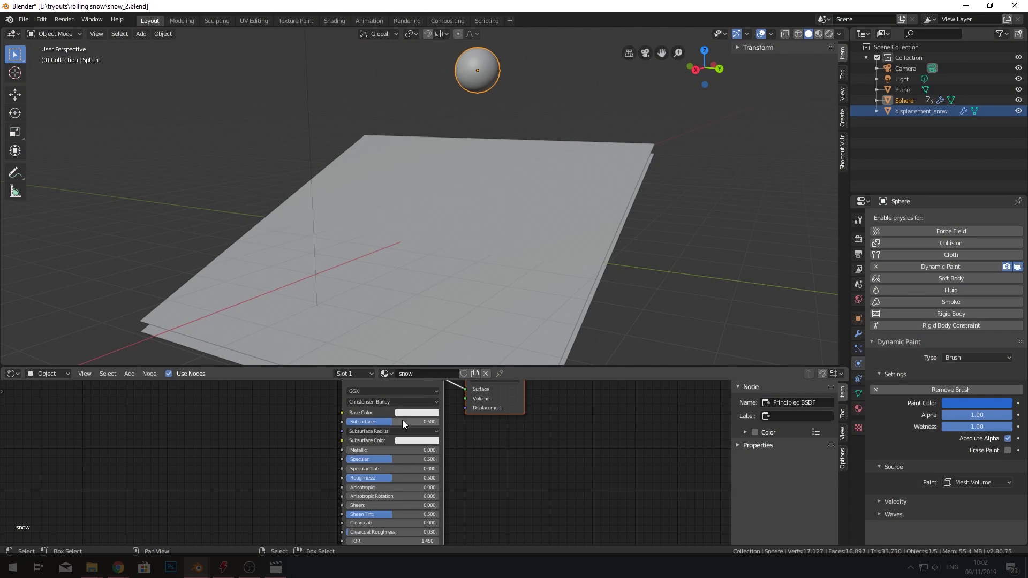
Step: Raise Specular to 1.000 and set Roughness to 0.5
scroll(404, 420, "up", 3)
middle_click_drag(403, 420, 412, 381)
left_click_drag(422, 432, 721, 431)
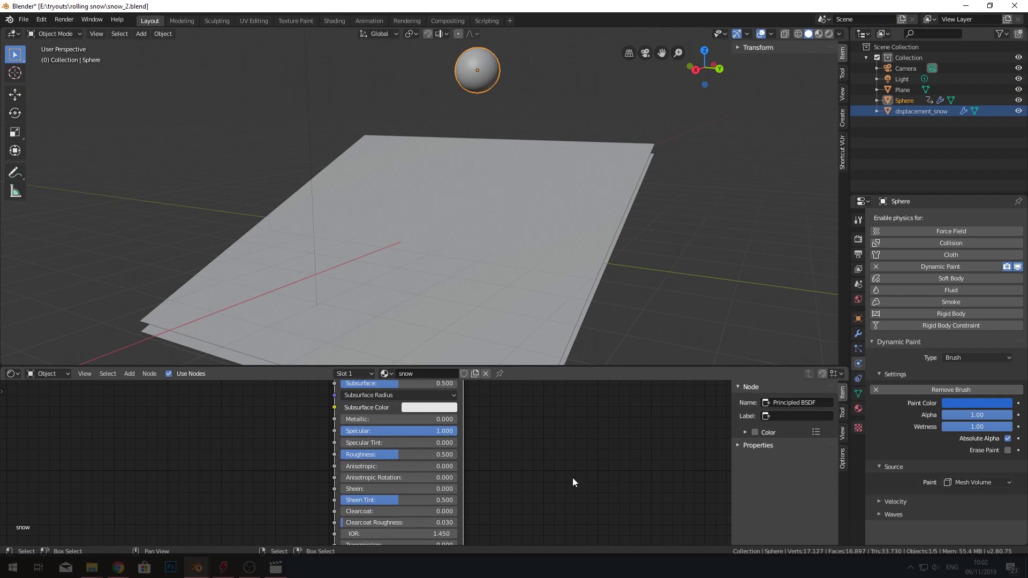
middle_click_drag(565, 466, 571, 418)
left_click(420, 407)
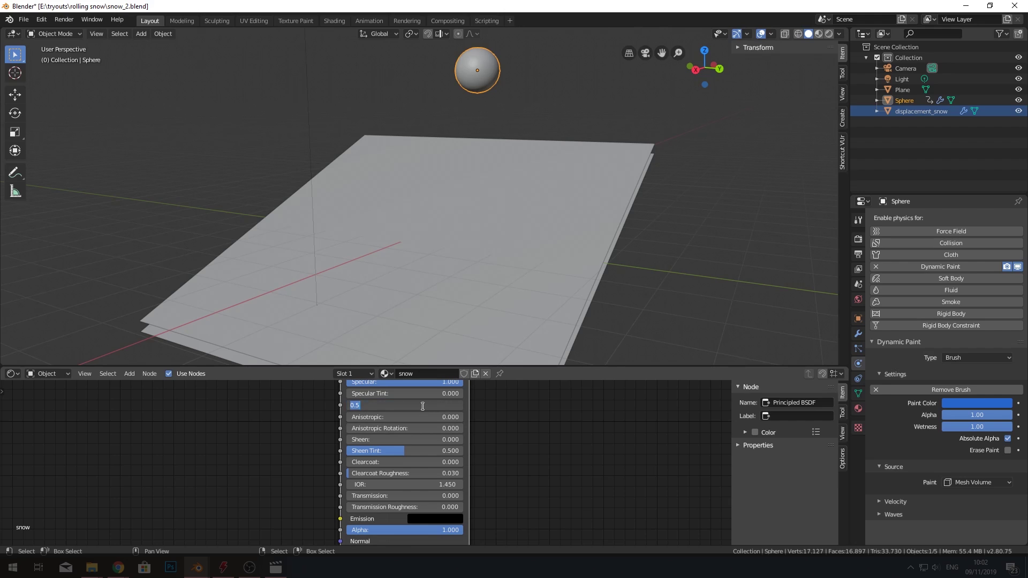
type(".5")
key("Return")
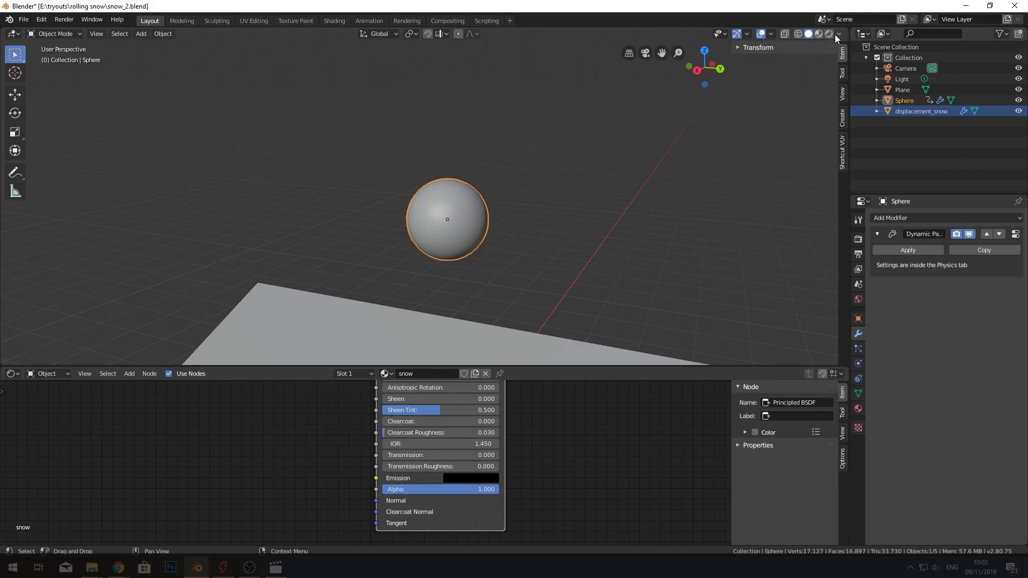
Step: Switch the viewport to Rendered shading and delete the old point light
left_click(829, 33)
scroll(451, 217, "down", 4)
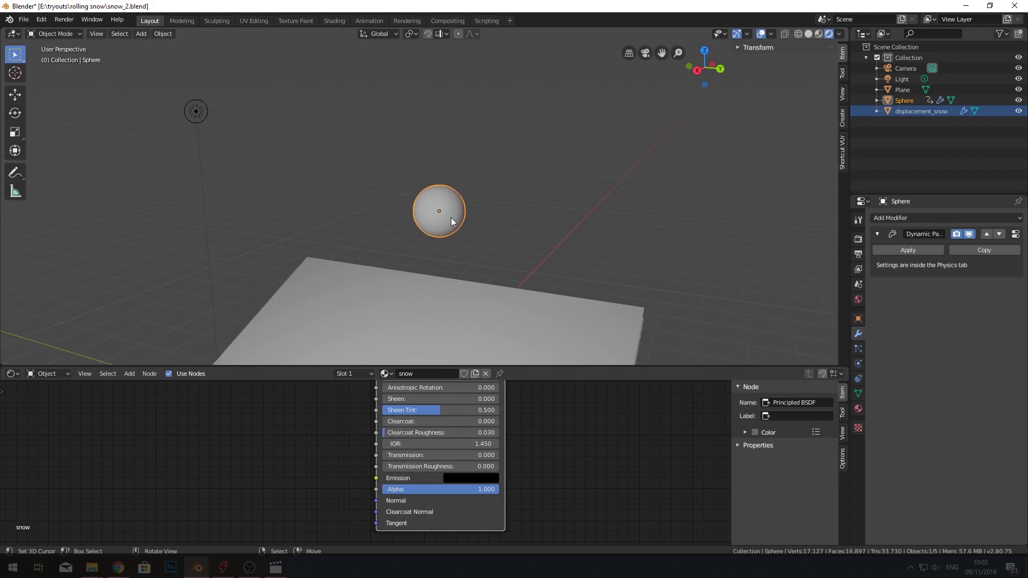
right_click_drag(299, 151, 349, 131)
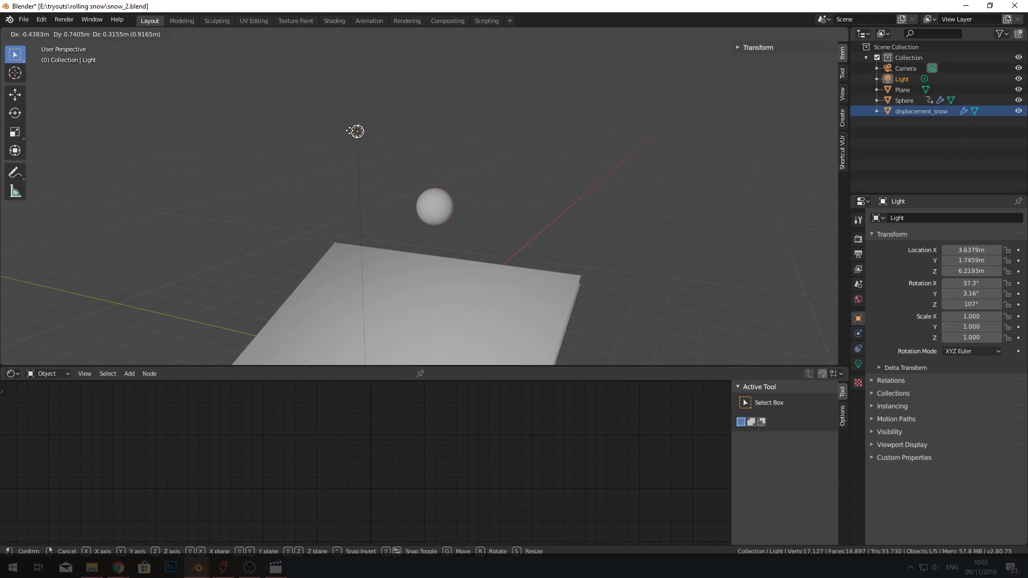
right_click(337, 102)
key("x")
left_click(339, 116)
Step: Add a Sun lamp rotated to 55.2°, -16.2°, -14.6° and placed near -4.97, -5.07, 4.94 m
key("shift+a")
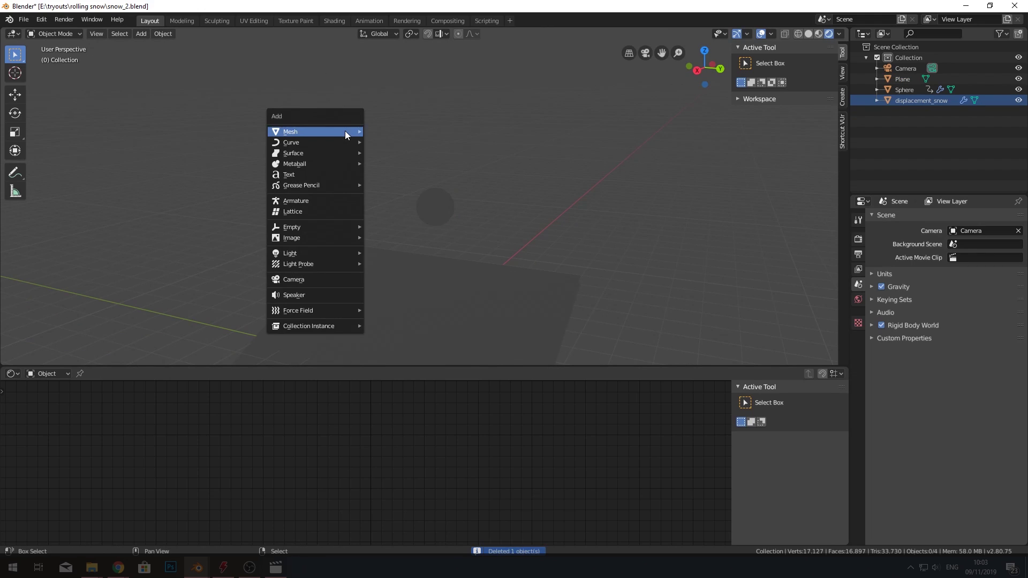
mouse_move(332, 252)
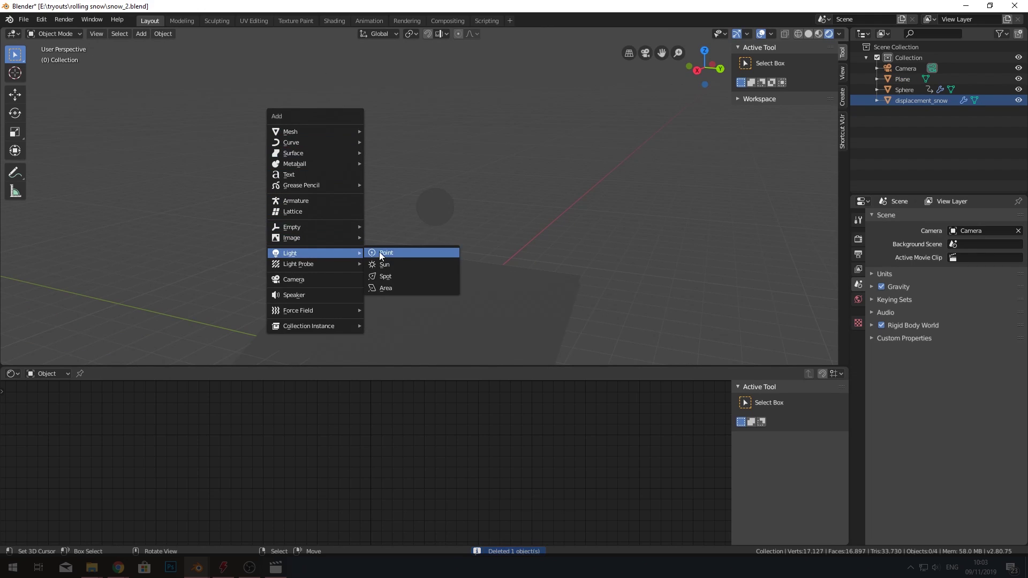
left_click(413, 265)
scroll(486, 229, "down", 4)
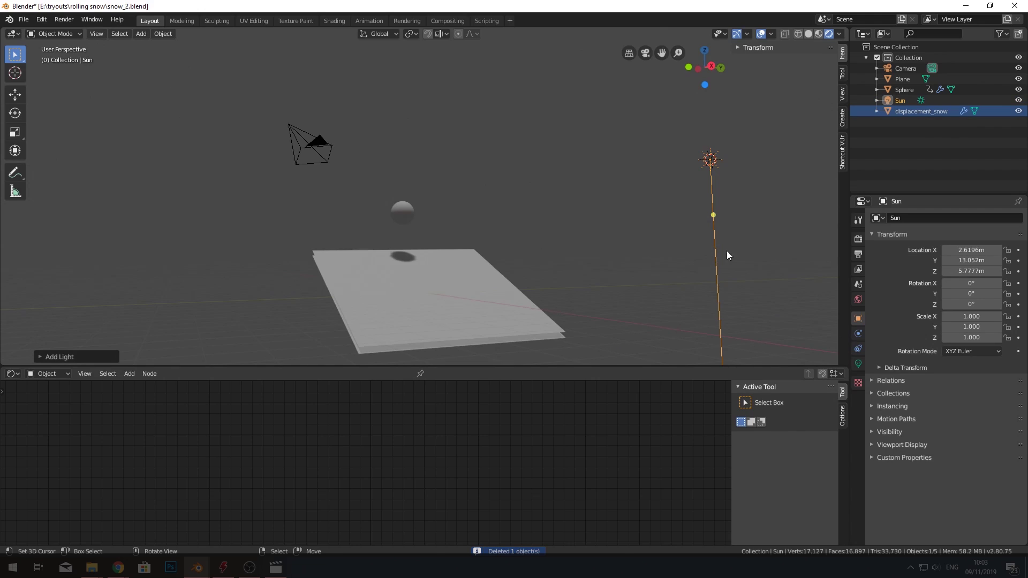
key("r")
left_click(764, 191)
key("g")
left_click(265, 225)
Step: Split the viewport into two areas from its corner
middle_click_drag(307, 223, 383, 271)
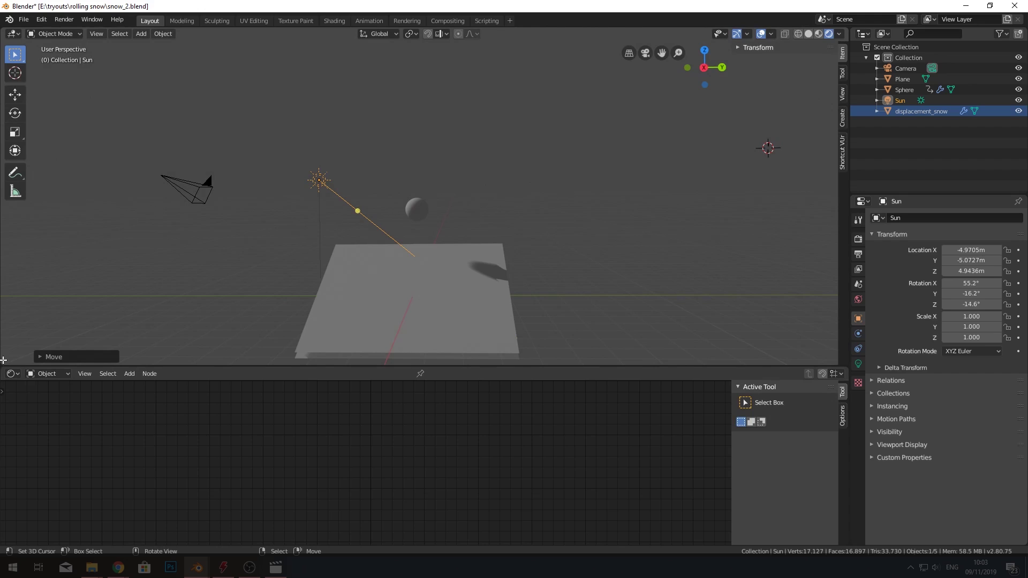
left_click_drag(4, 359, 5, 311)
left_click(11, 317)
Step: Turn the new area into a Timeline and scrub to frame 71
left_click(10, 320)
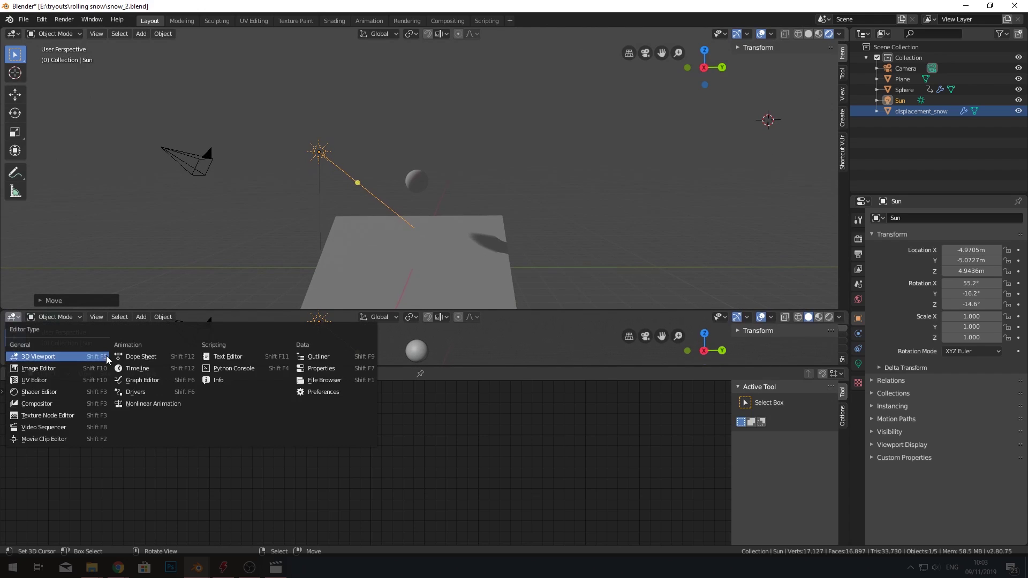
left_click(160, 368)
left_click_drag(339, 335, 603, 335)
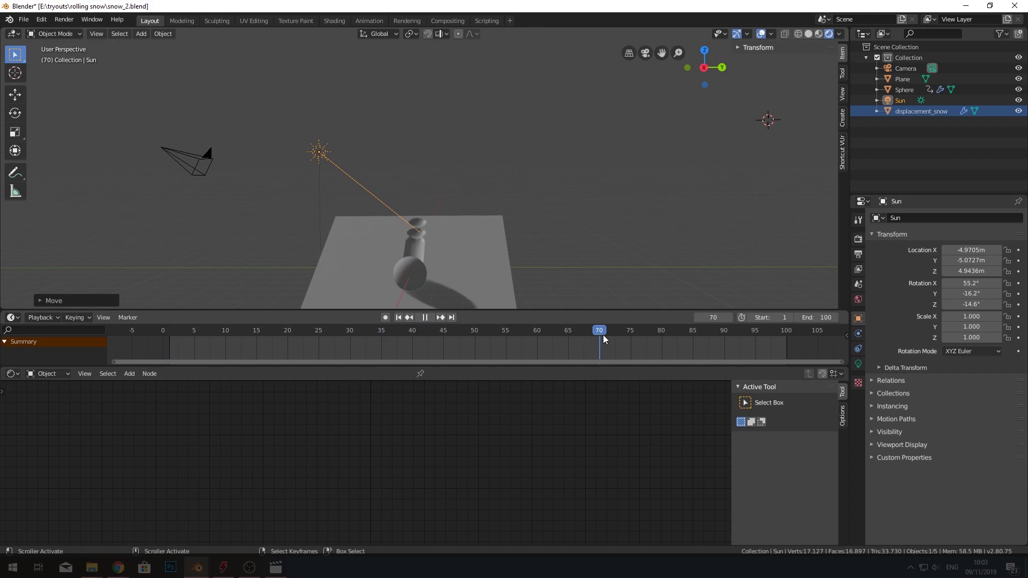
Step: Rotate the Sun about the Z axis to -32.9°
middle_click_drag(578, 268, 346, 171)
key("r")
key("z")
left_click(387, 85)
scroll(383, 158, "up", 6)
middle_click_drag(407, 190, 509, 167)
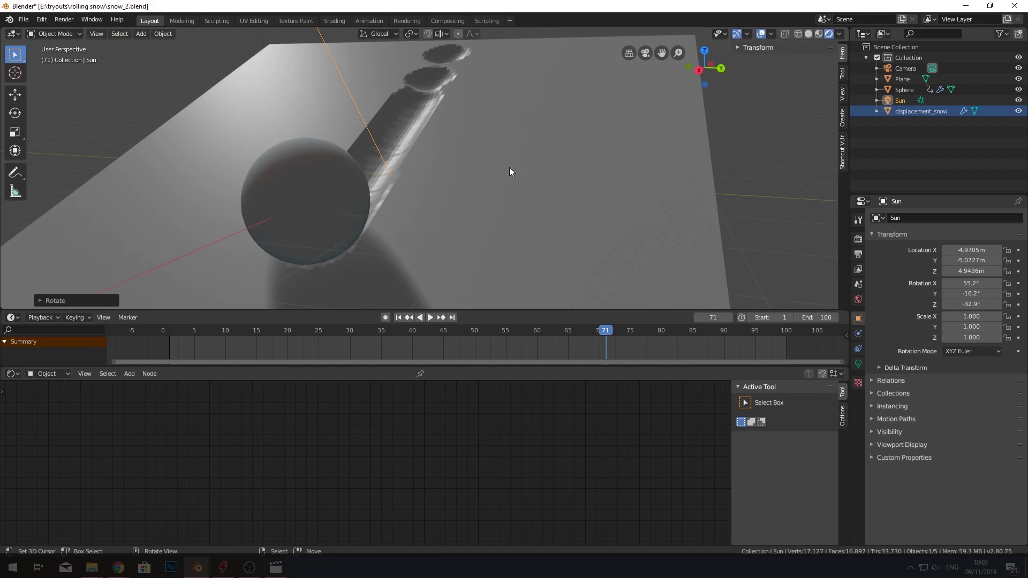
Step: Switch the render engine to Cycles with GPU Compute as the device
left_click(858, 239)
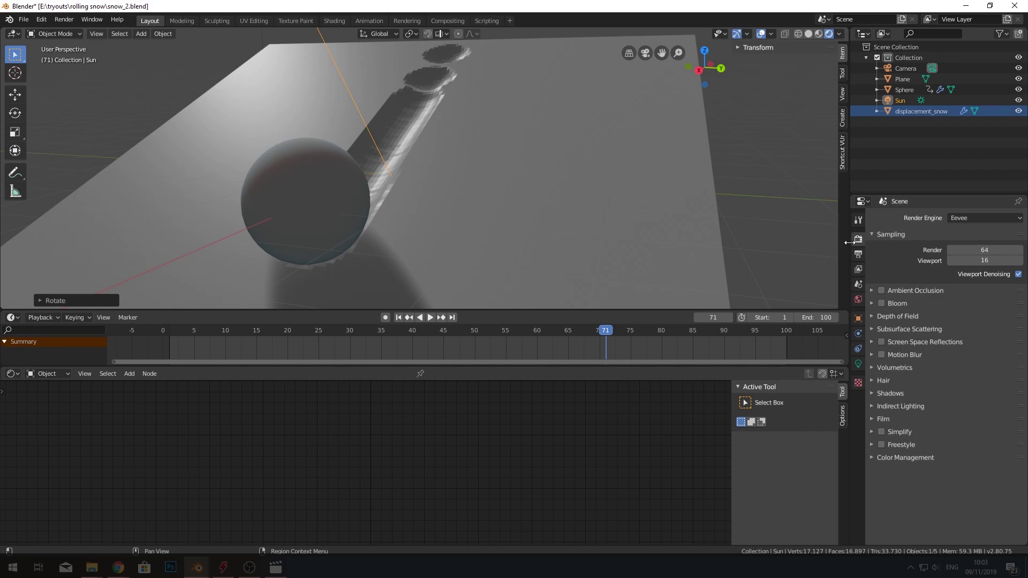
left_click(974, 220)
left_click(975, 252)
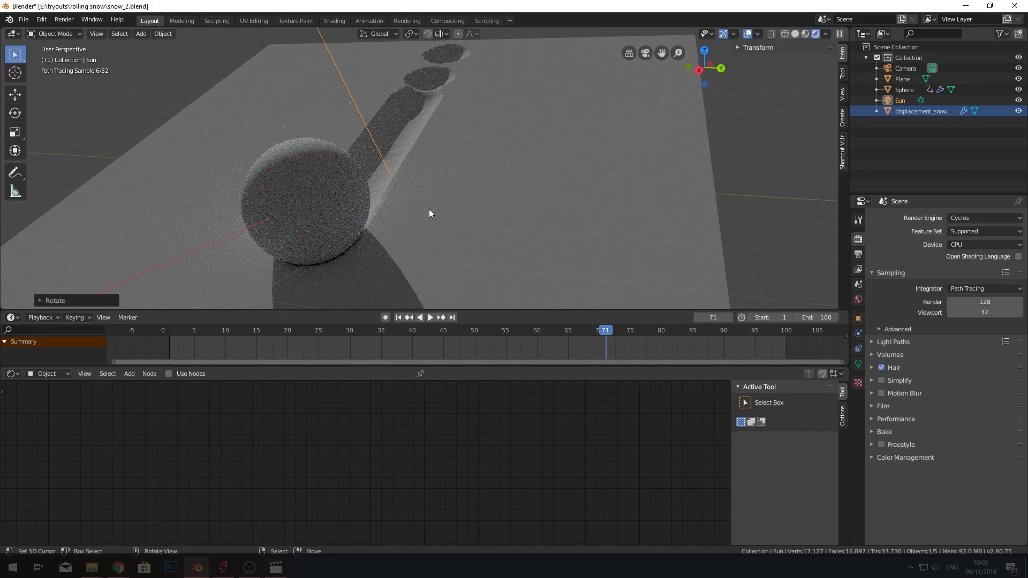
middle_click_drag(428, 209, 491, 172, "shift")
scroll(491, 172, "up", 1)
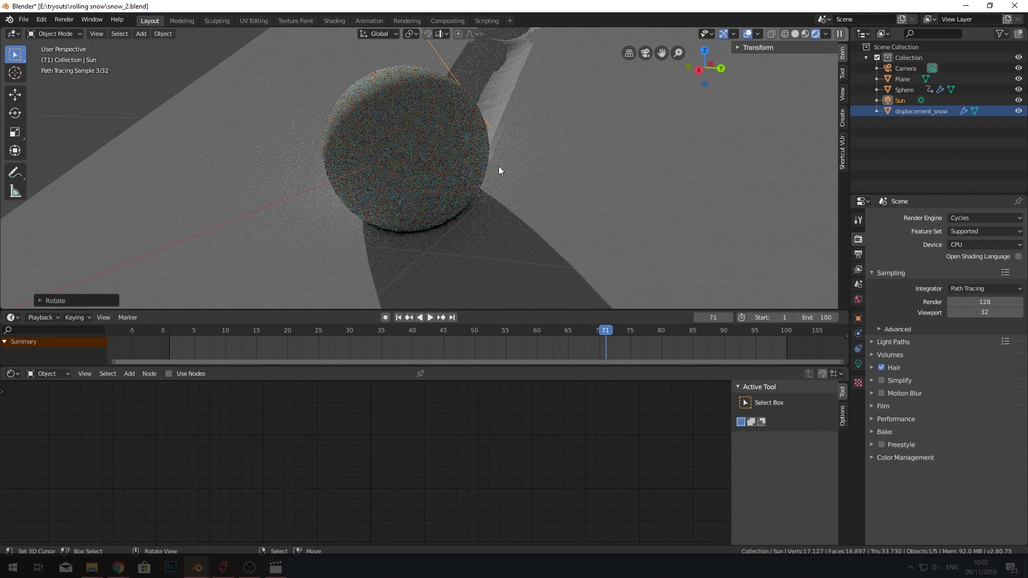
left_click(460, 145)
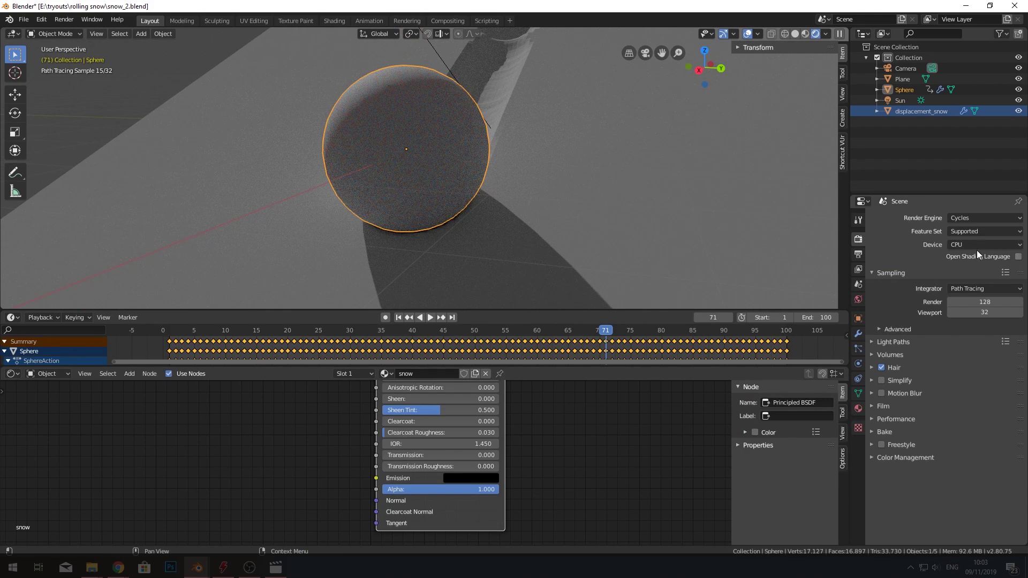
middle_click_drag(346, 408, 350, 435)
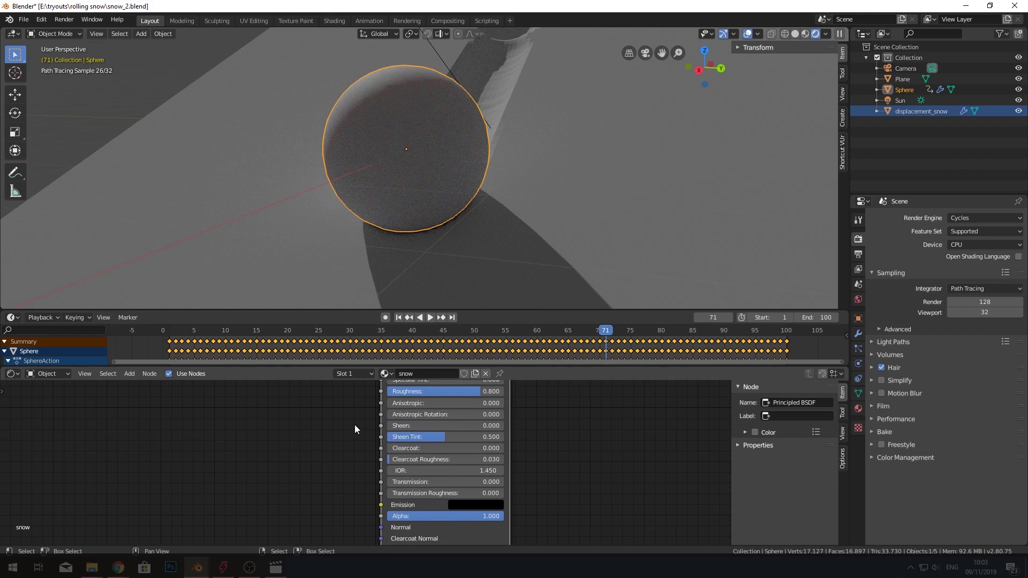
left_click(976, 246)
left_click(983, 268)
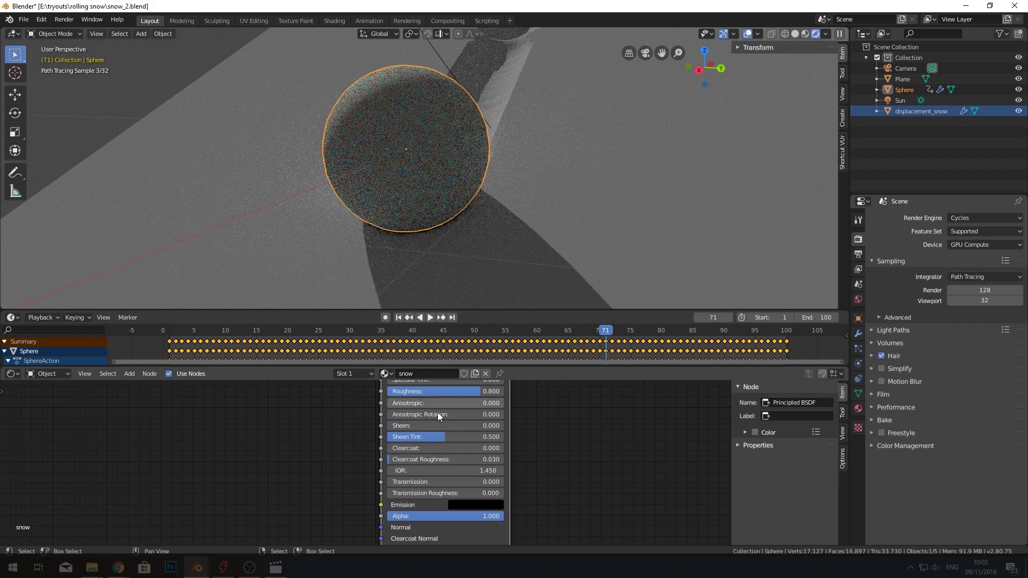
middle_click_drag(339, 432, 362, 448)
scroll(387, 480, "down", 3)
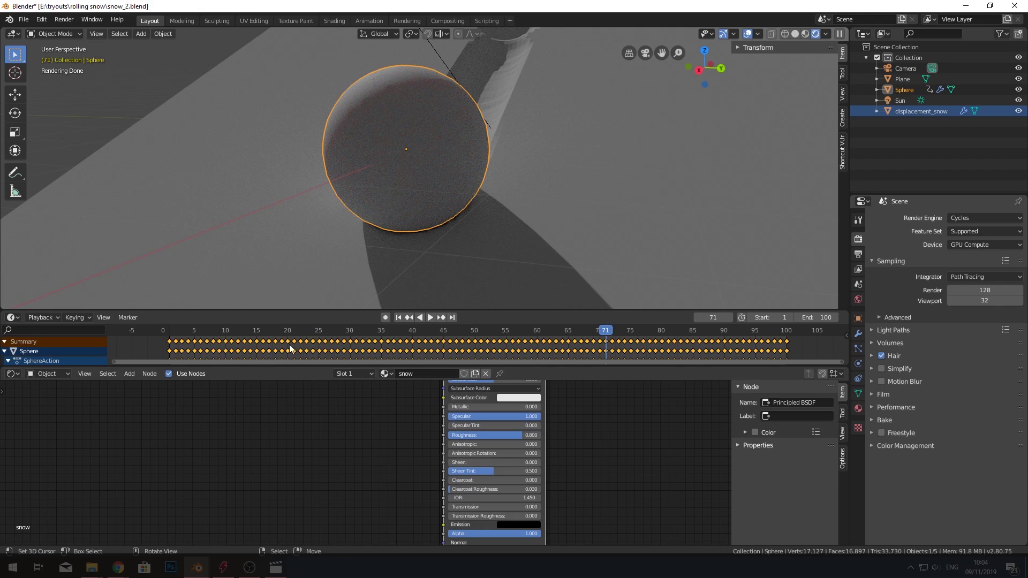
Step: Add a Texture Coordinate node to the snow material
middle_click_drag(249, 436, 294, 449)
key("shift+a")
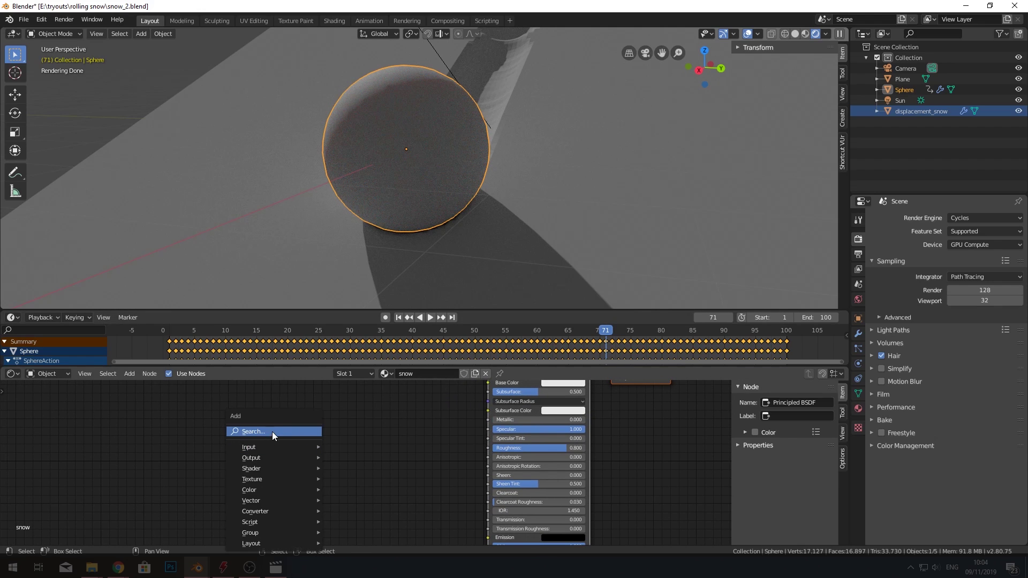
left_click(272, 432)
type("tex")
left_click(302, 442)
left_click(147, 437)
Step: Add a Mapping node and link Texture Coordinate Generated into its Vector input
key("shift+a")
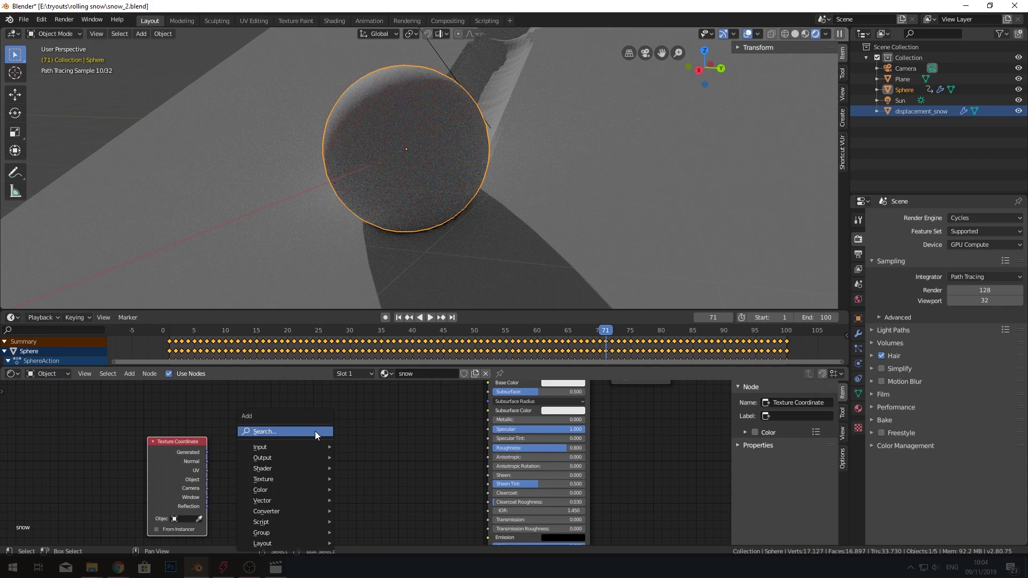
left_click(315, 432)
type("ma")
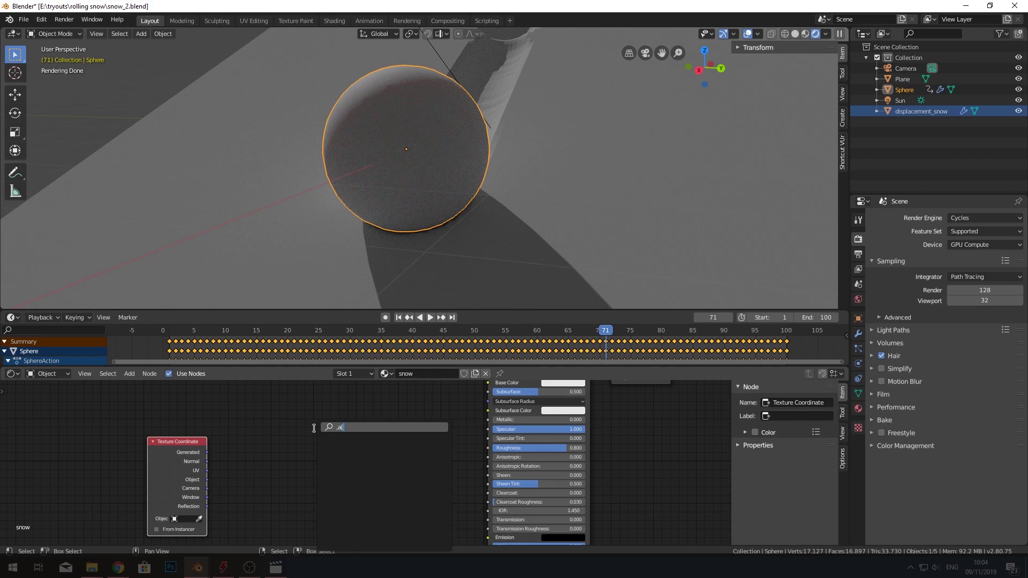
type("pp")
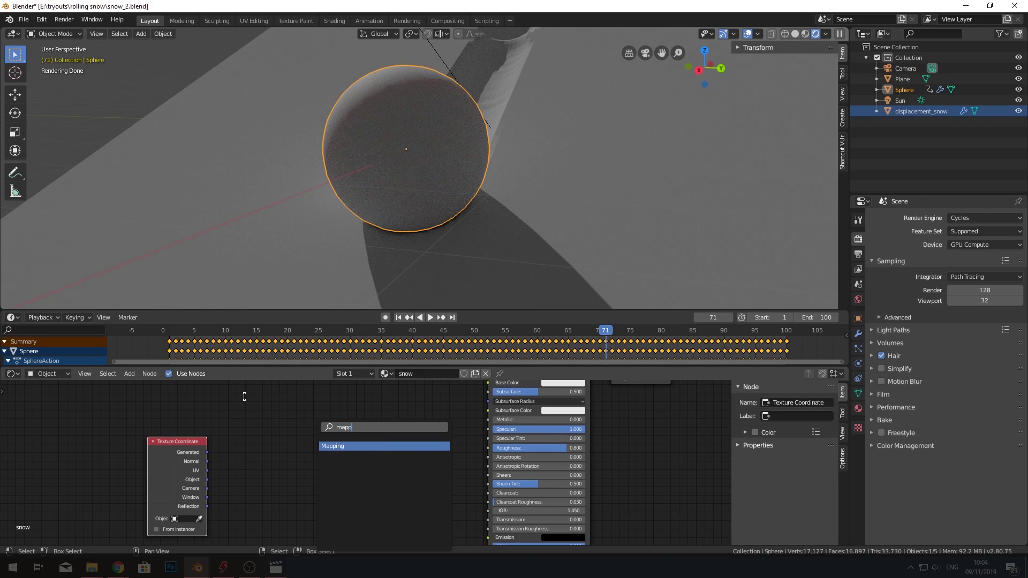
left_click(362, 446)
left_click(226, 457)
middle_click_drag(184, 456, 155, 417)
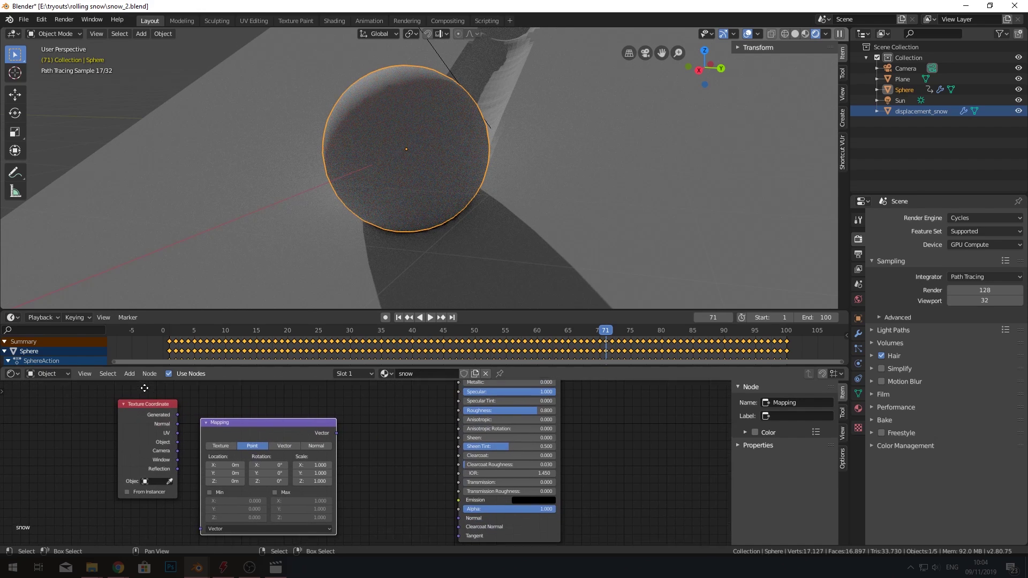
left_click_drag(177, 413, 202, 528)
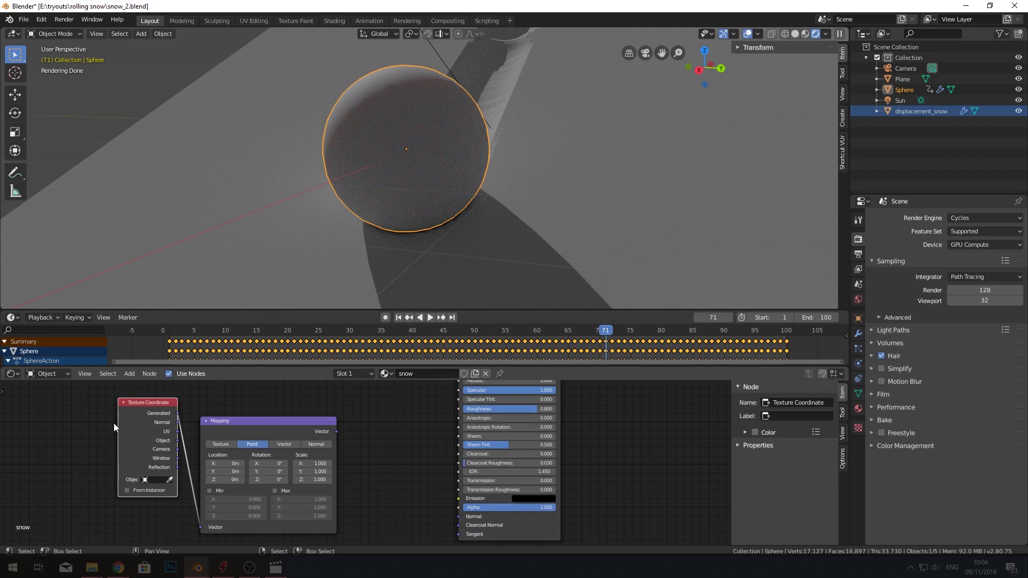
left_click_drag(131, 426, 60, 453)
left_click_drag(265, 439, 172, 425)
Step: Add a Noise Texture fed by the Mapping node's Vector output
key("shift+a")
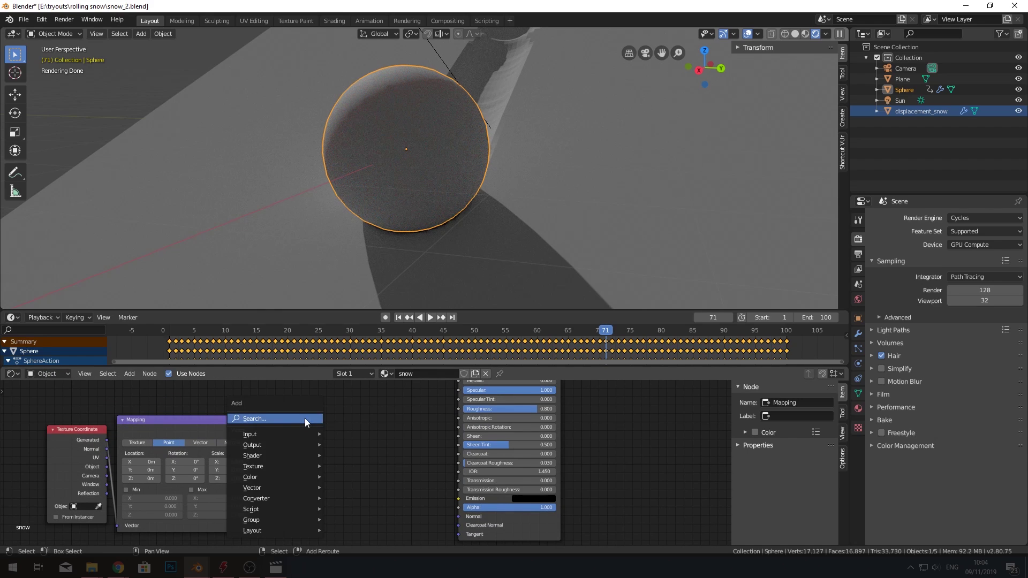
left_click(300, 418)
type("nois")
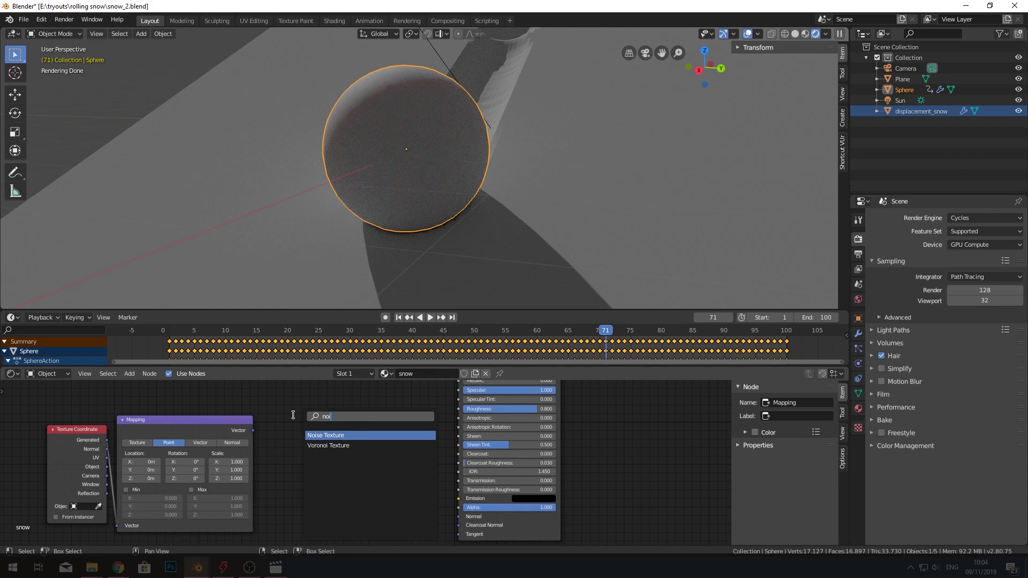
left_click(320, 435)
left_click(284, 443)
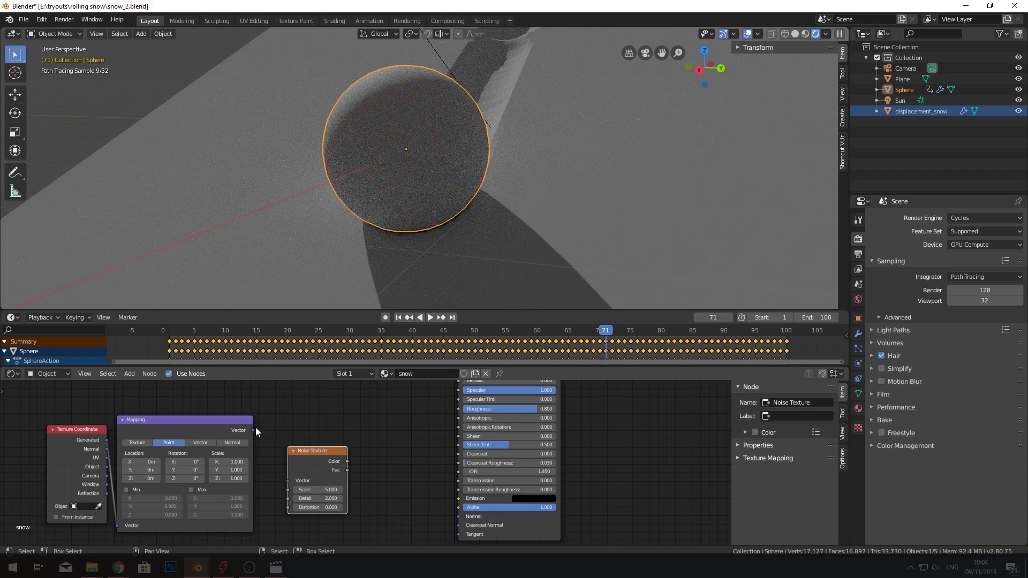
left_click_drag(253, 430, 288, 480)
Step: Add a Vector Displacement node with the noise Color feeding its Vector input
key("shift+a")
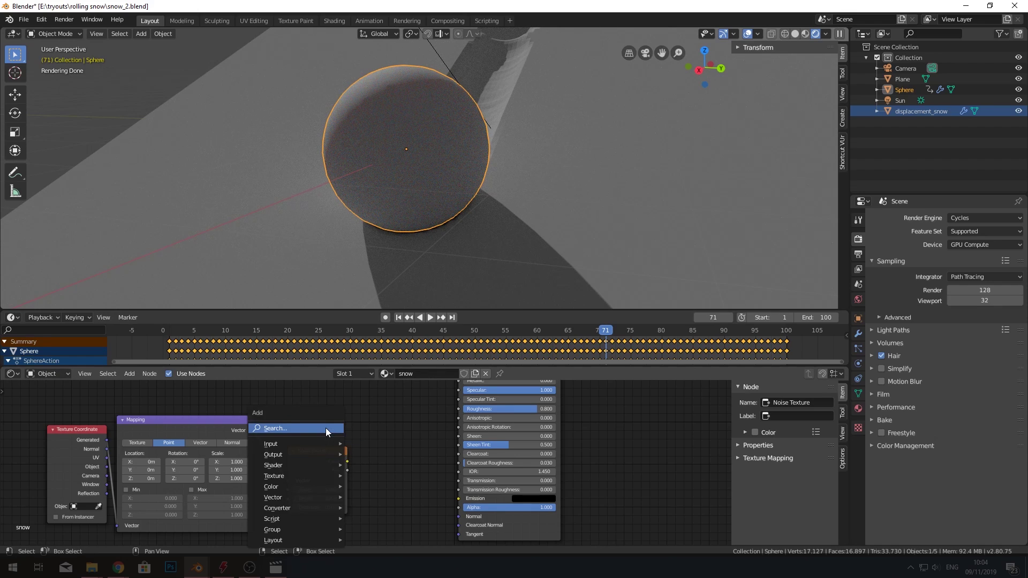
left_click(325, 427)
type("ve")
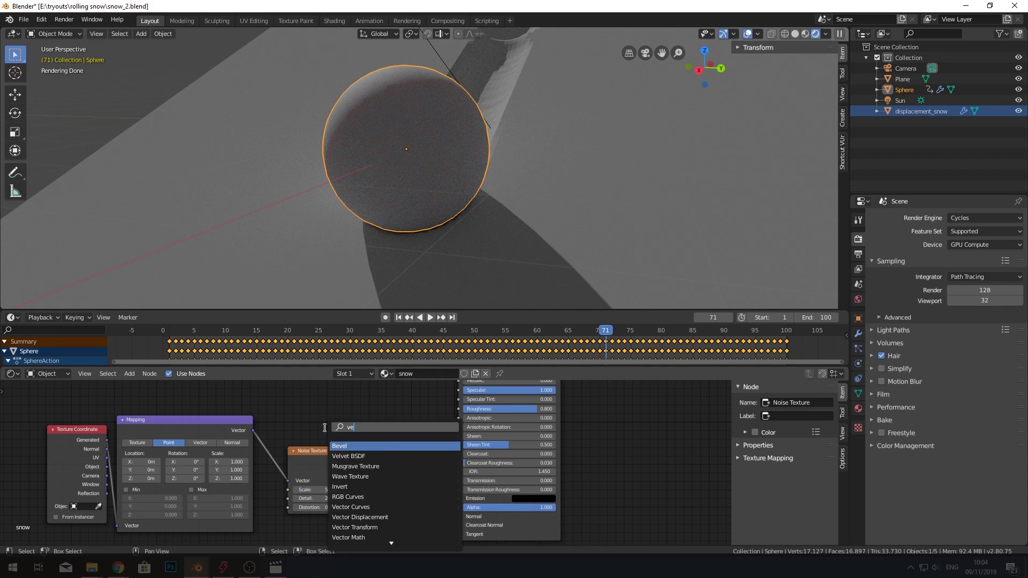
type("c")
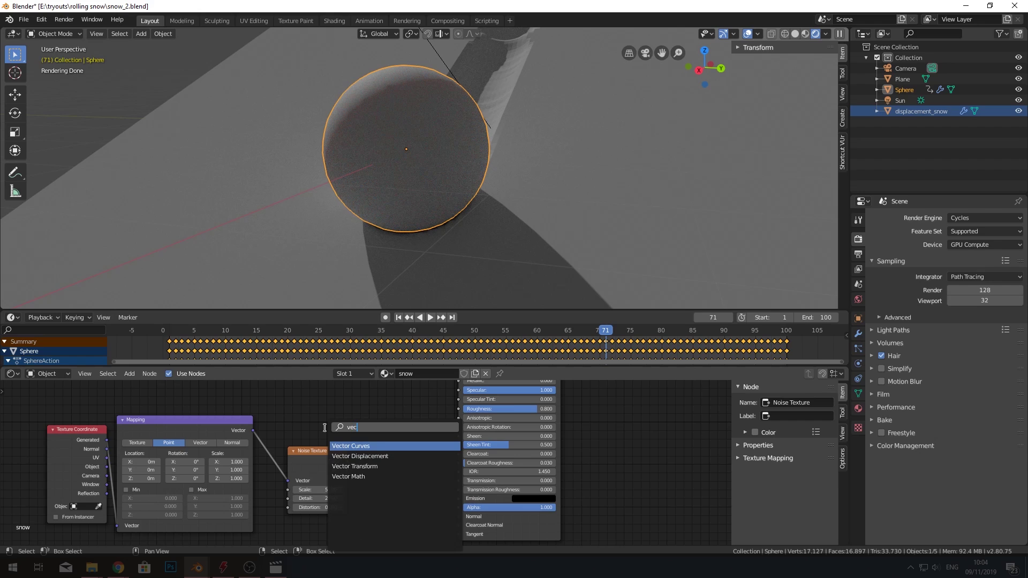
left_click(359, 456)
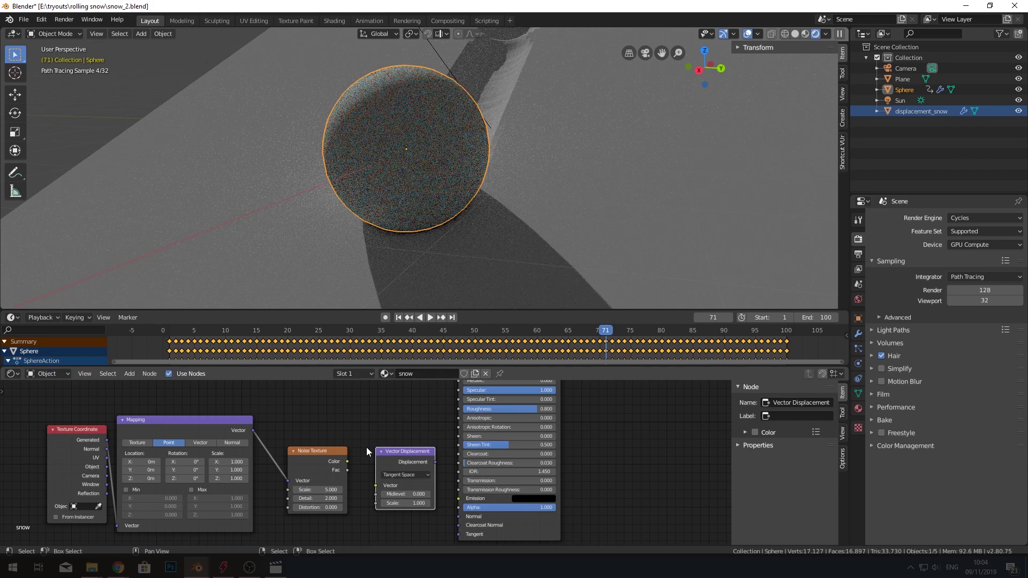
left_click(366, 448)
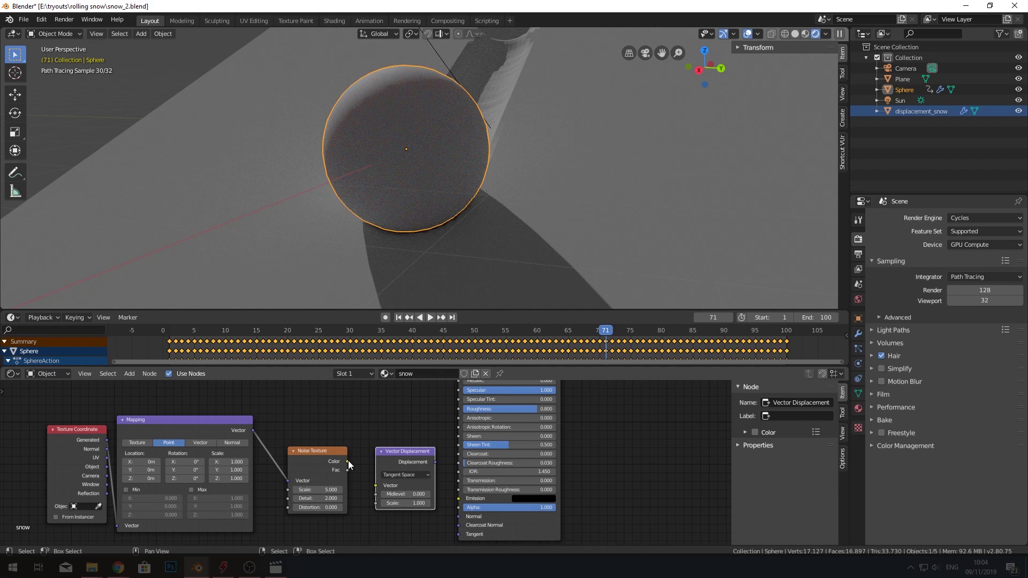
left_click_drag(347, 461, 375, 485)
middle_click_drag(426, 415, 312, 469)
Step: Connect Vector Displacement to the Material Output's Displacement input
scroll(303, 463, "down", 3)
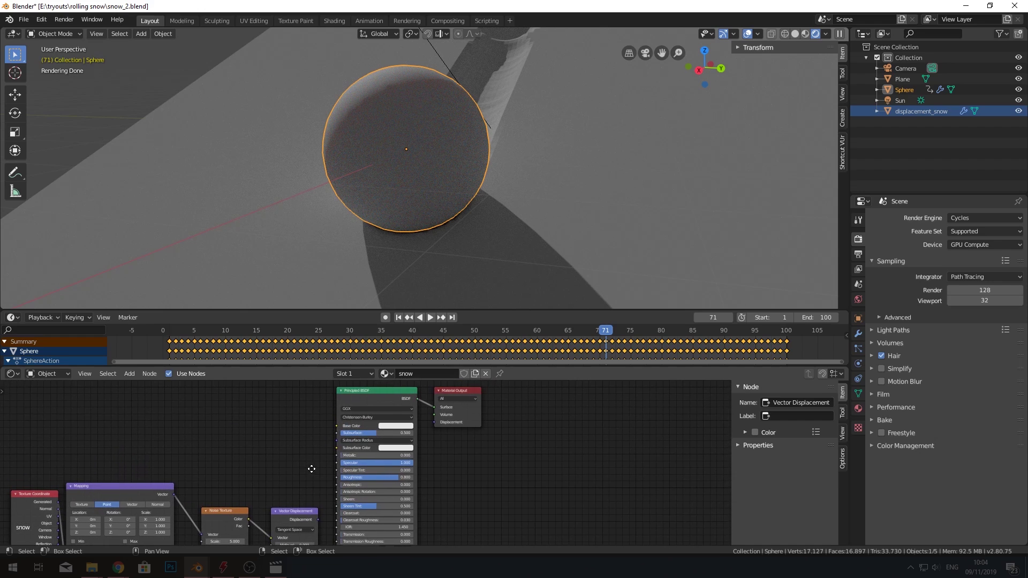
left_click_drag(317, 520, 434, 422)
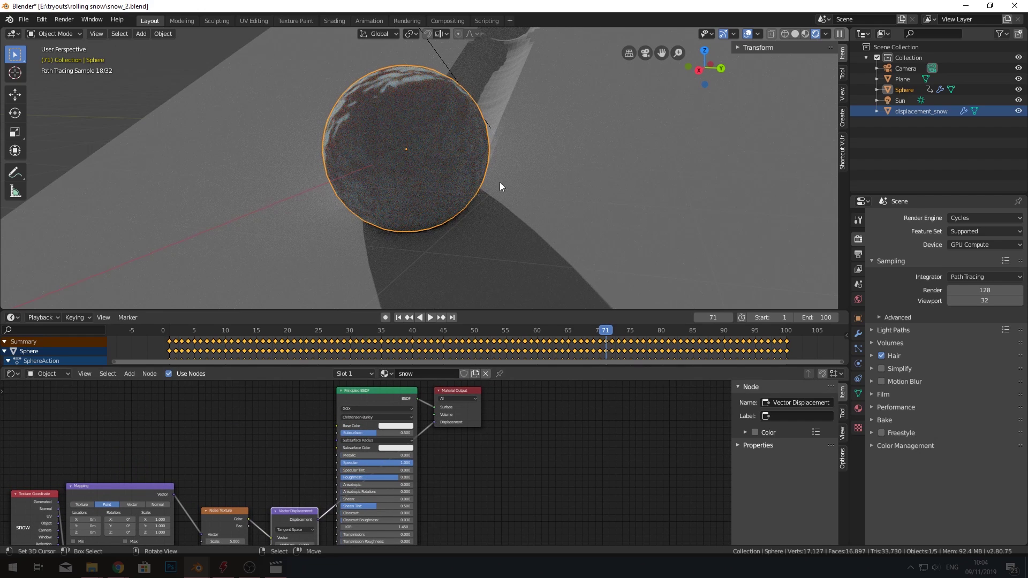
middle_click_drag(355, 169, 544, 191)
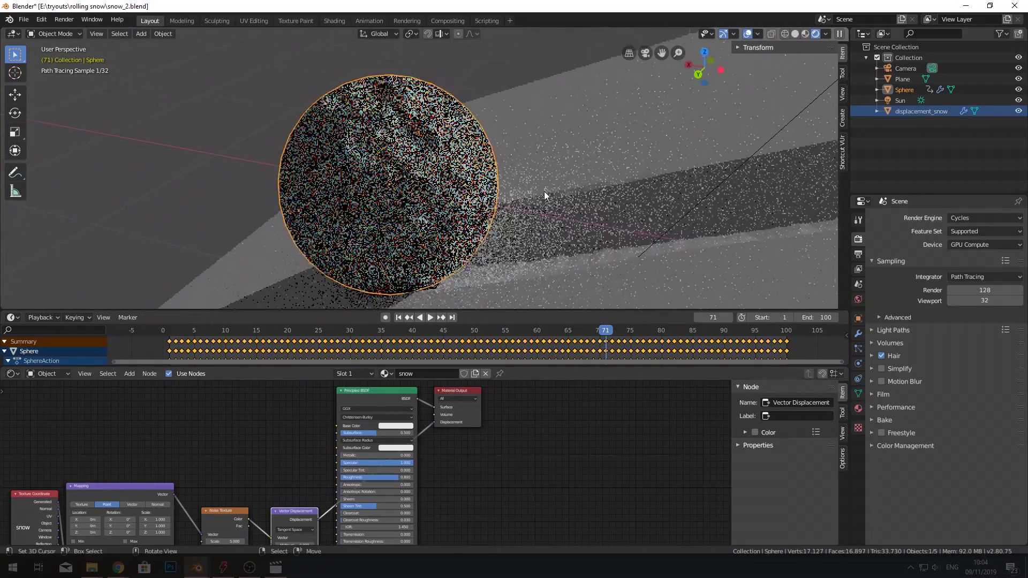
middle_click_drag(293, 448, 278, 428)
scroll(277, 427, "up", 3)
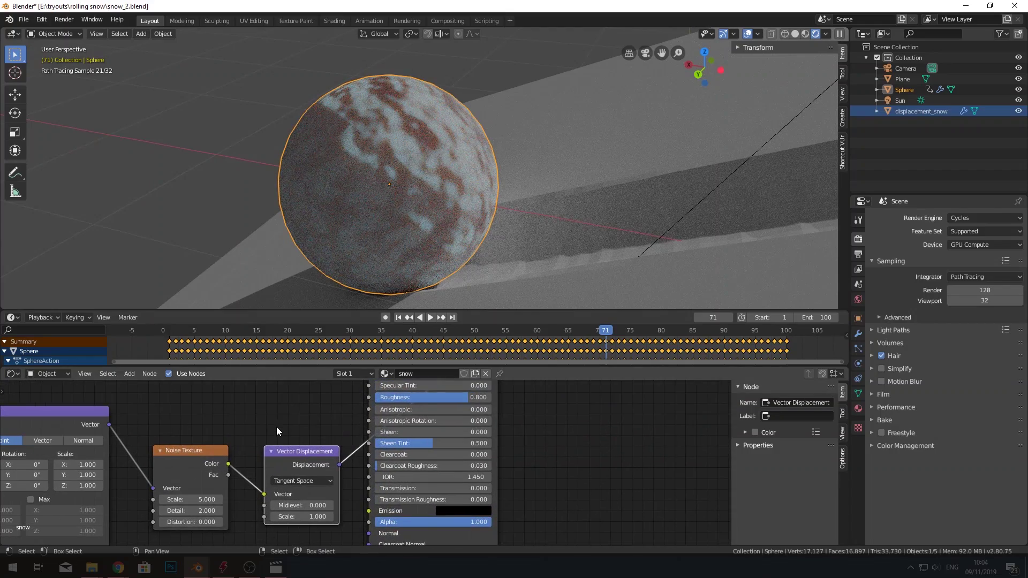
Step: Set the Noise Texture Scale to 6 and Detail to 5
left_click(198, 471)
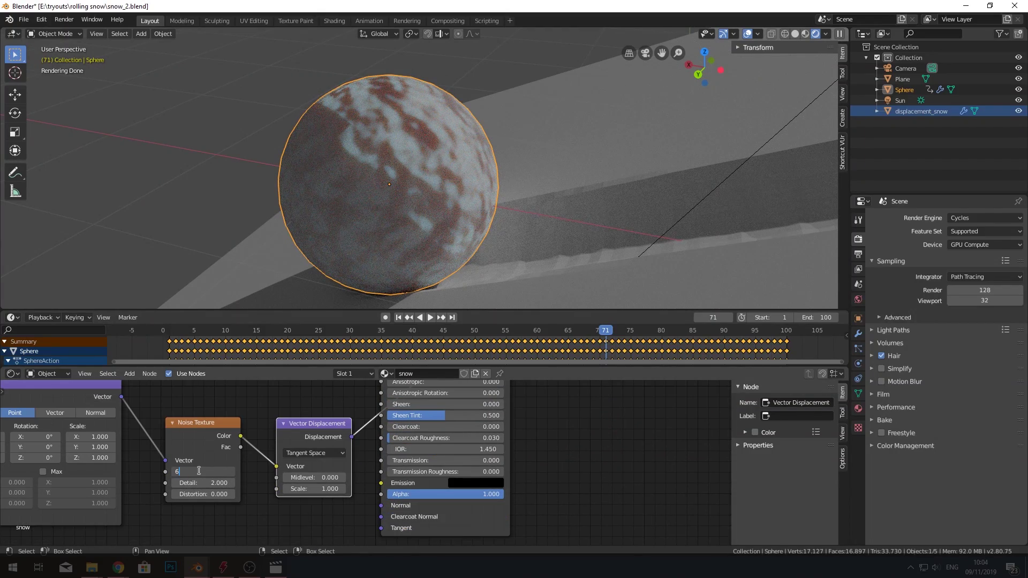
type("6")
key("Return")
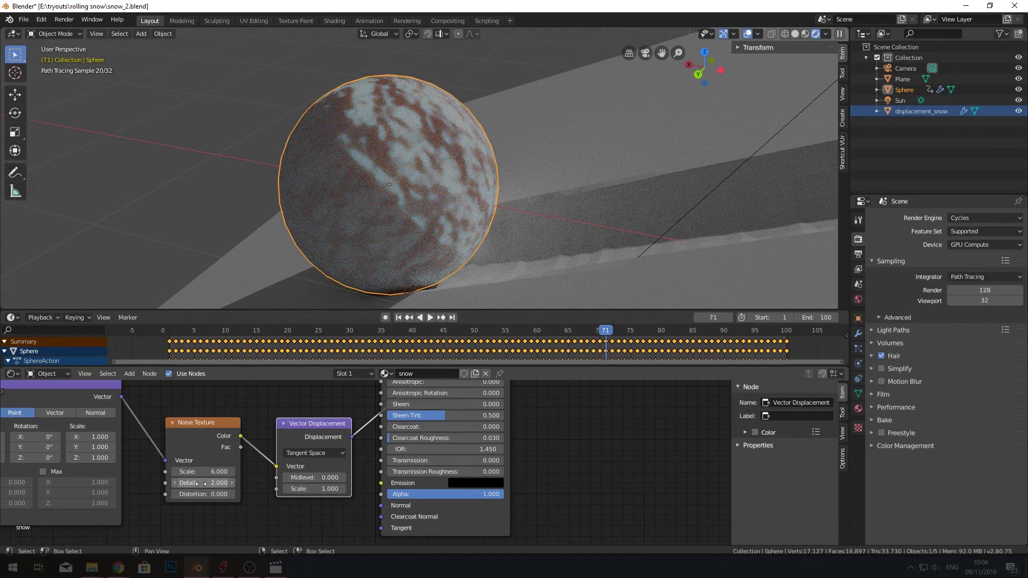
left_click(201, 483)
type("5")
key("Return")
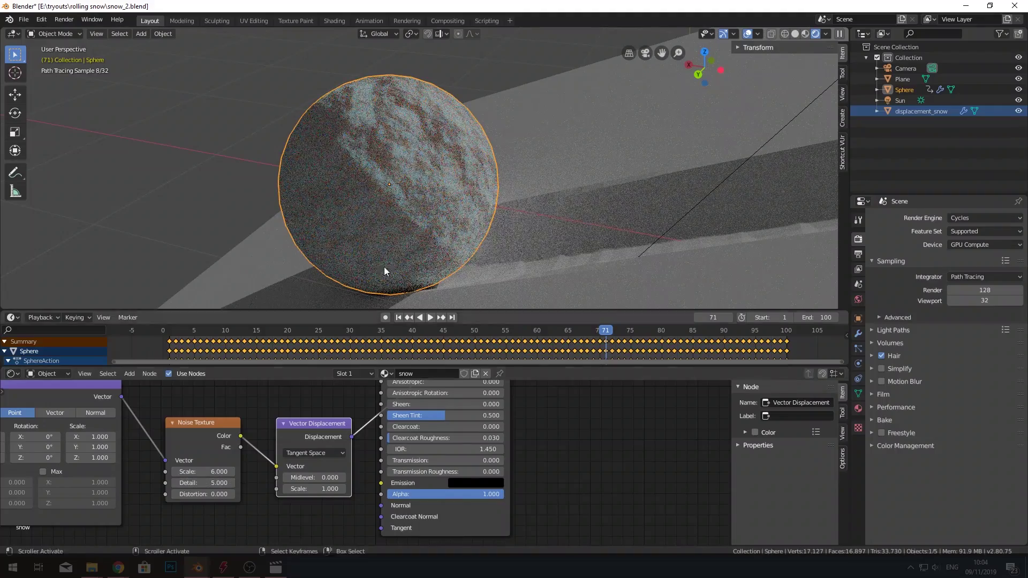
Step: Set the Vector Displacement Scale to 0.200
left_click(341, 486)
type("0.2")
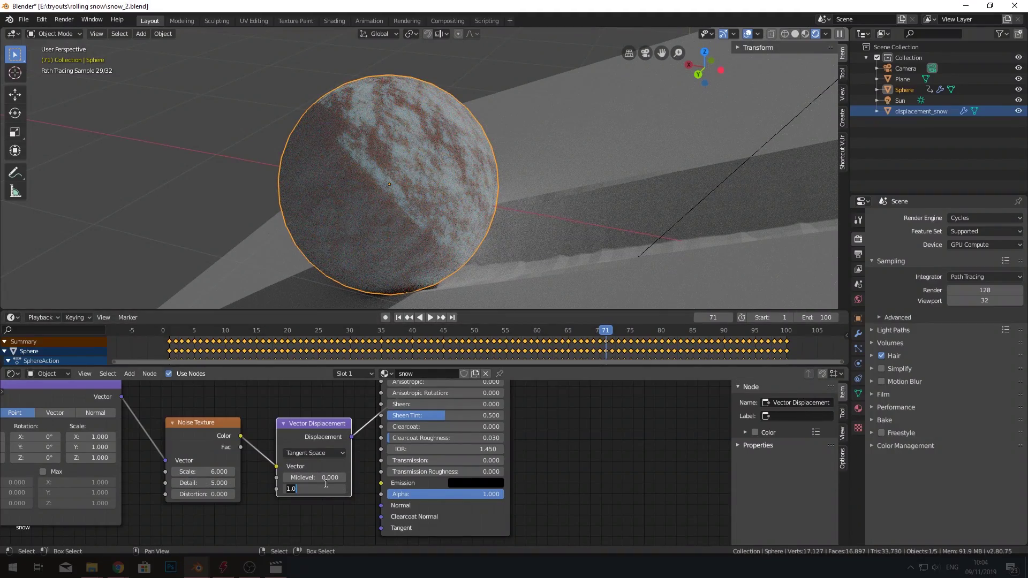
key("Return")
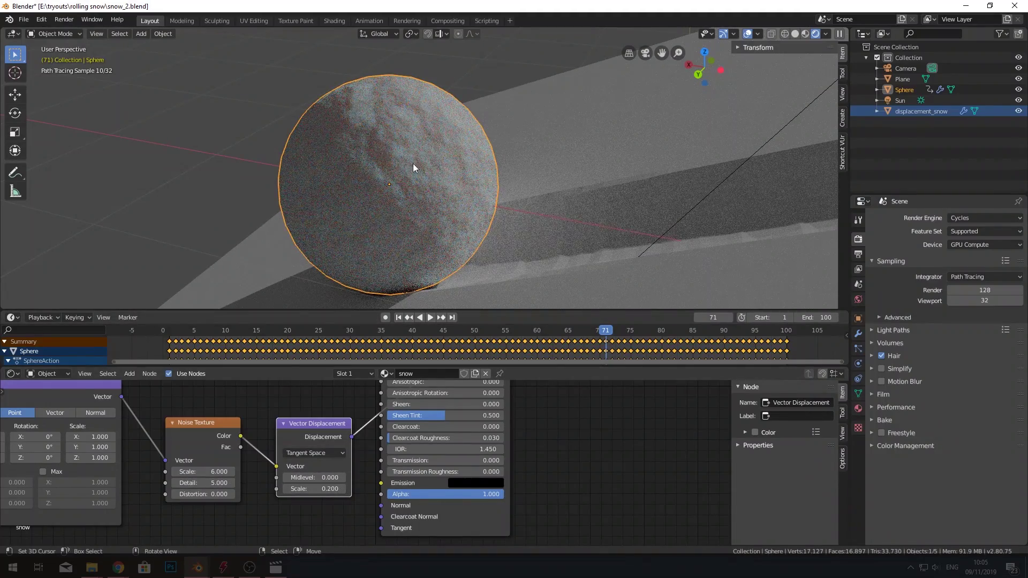
left_click_drag(327, 488, 357, 488)
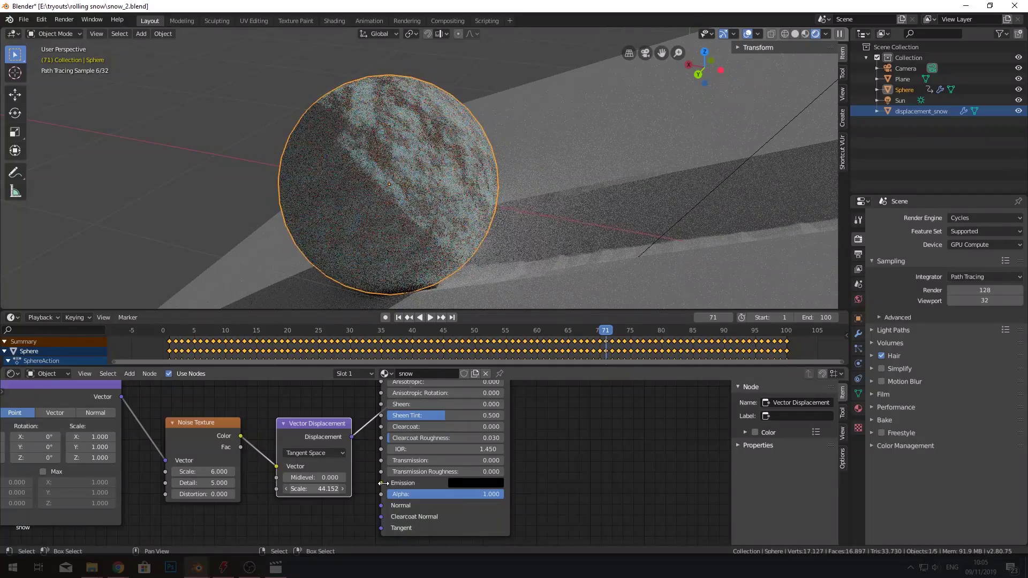
key("ctrl+z")
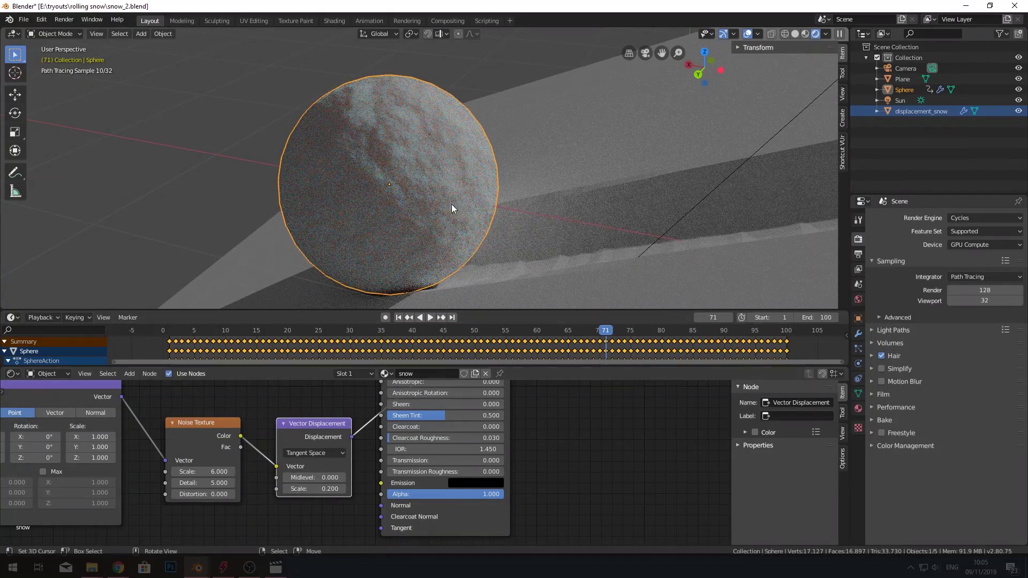
middle_click_drag(511, 467, 528, 568)
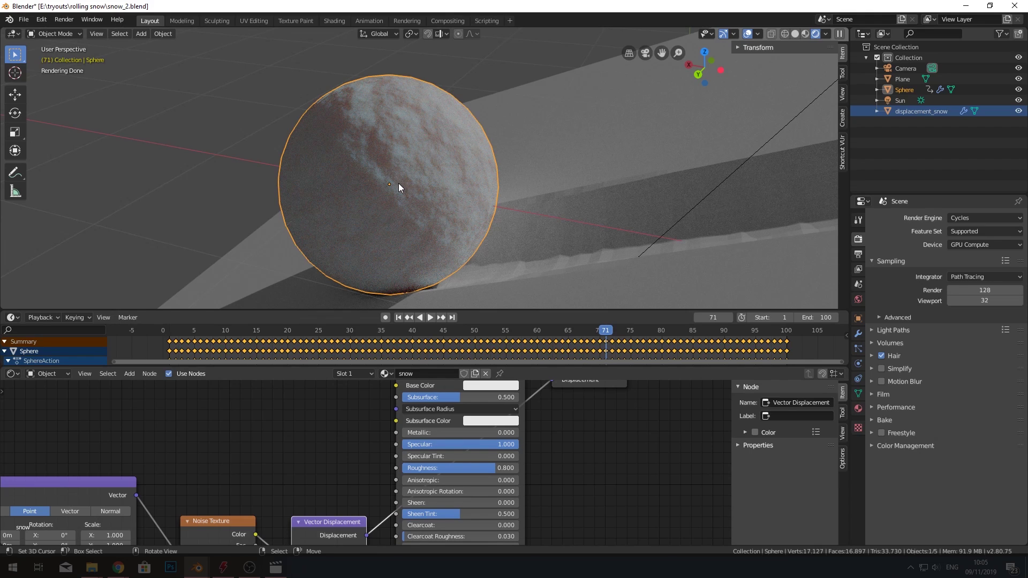
Step: Shift Texture Coordinate and Mapping left and add a second Noise Texture
middle_click_drag(187, 450, 402, 422)
scroll(378, 419, "down", 3)
left_click_drag(188, 458, 117, 458)
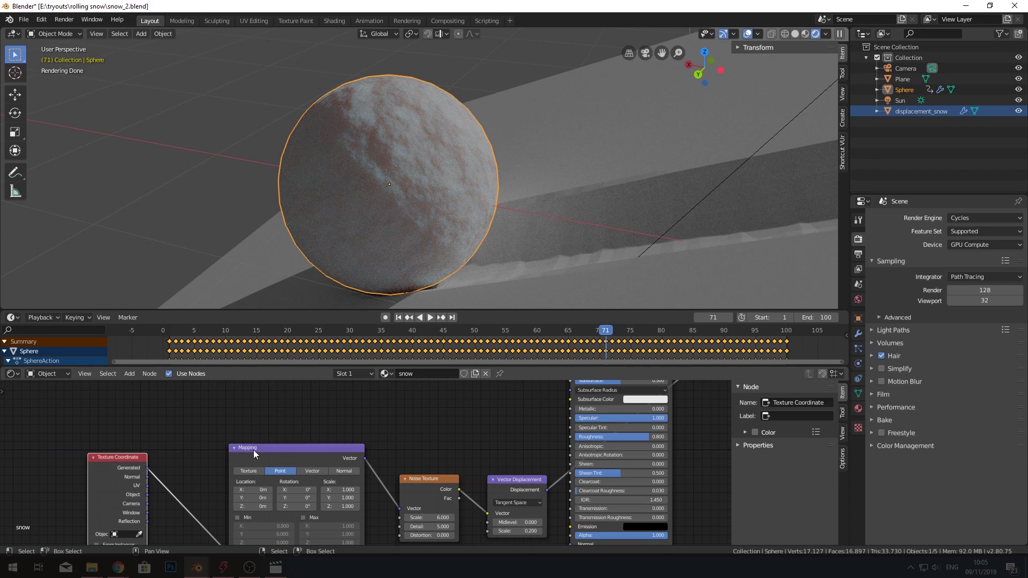
left_click_drag(253, 450, 188, 437)
left_click_drag(118, 466, 105, 465)
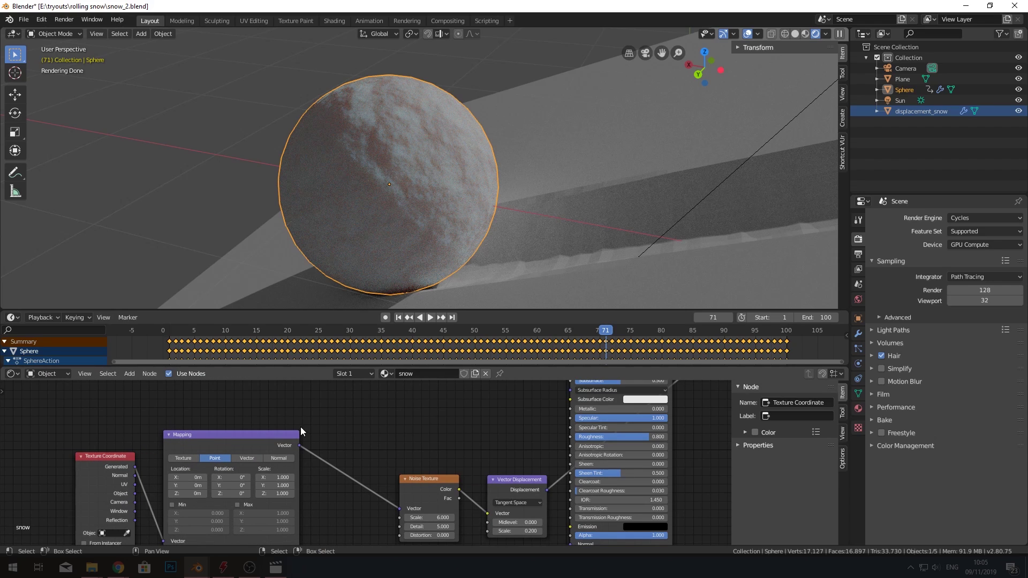
key("shift+a")
left_click(299, 426)
type("noise")
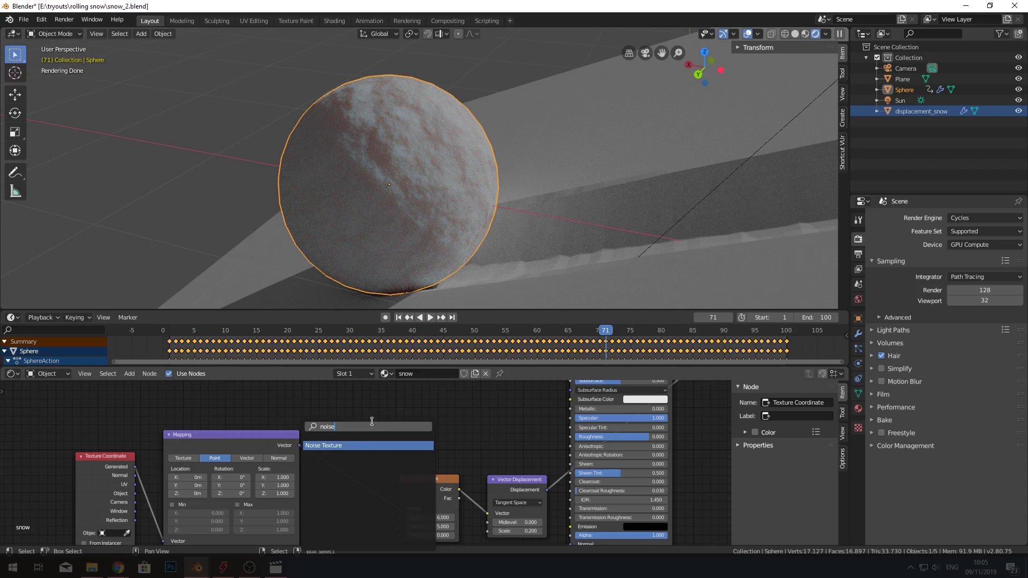
key("Return")
Step: Feed Mapping into the new noise and set its Scale to 500 and Detail to 0
left_click_drag(299, 445, 362, 409)
scroll(386, 428, "up", 2)
left_click(340, 452)
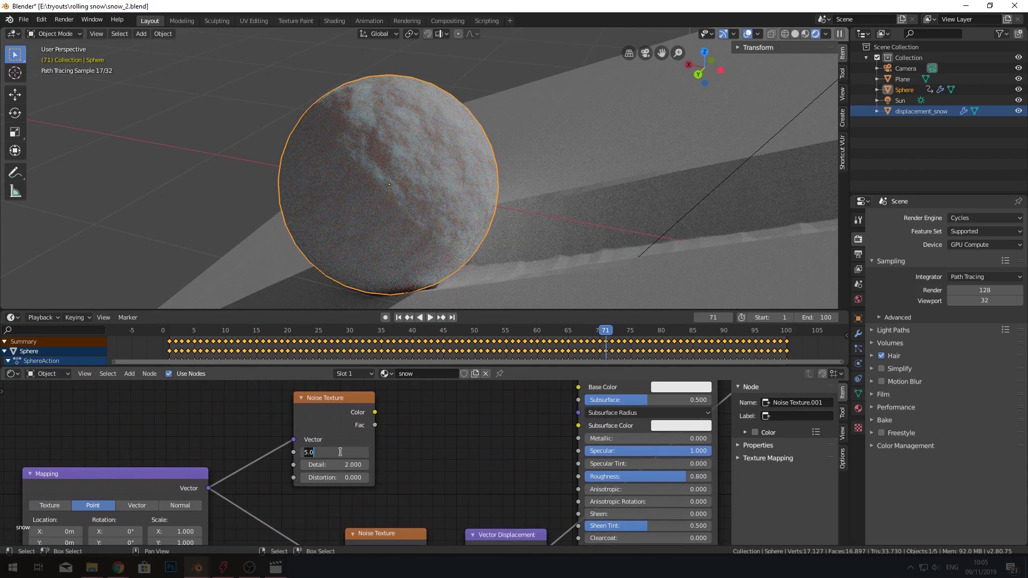
type("500")
key("Return")
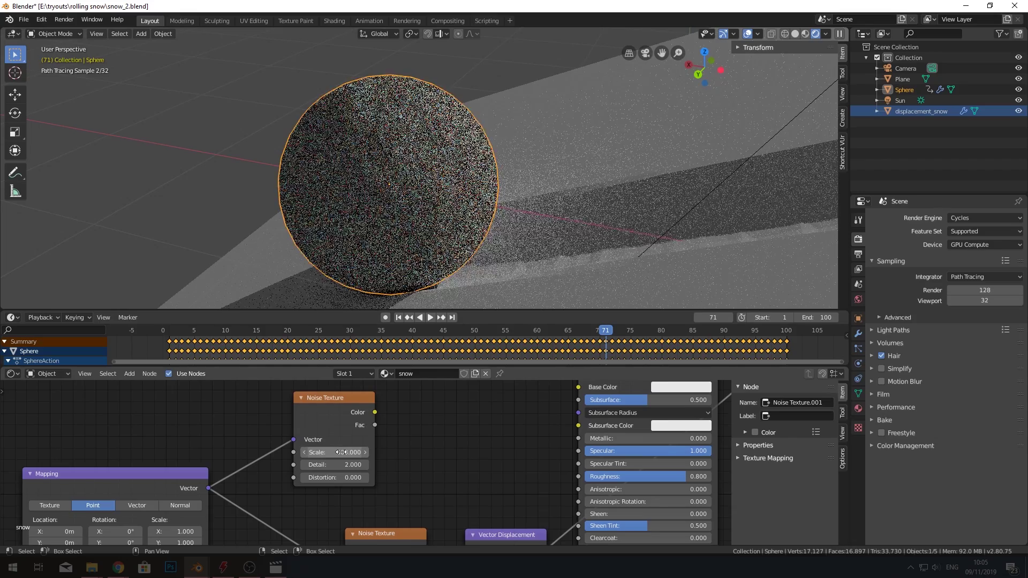
left_click_drag(353, 464, 326, 464)
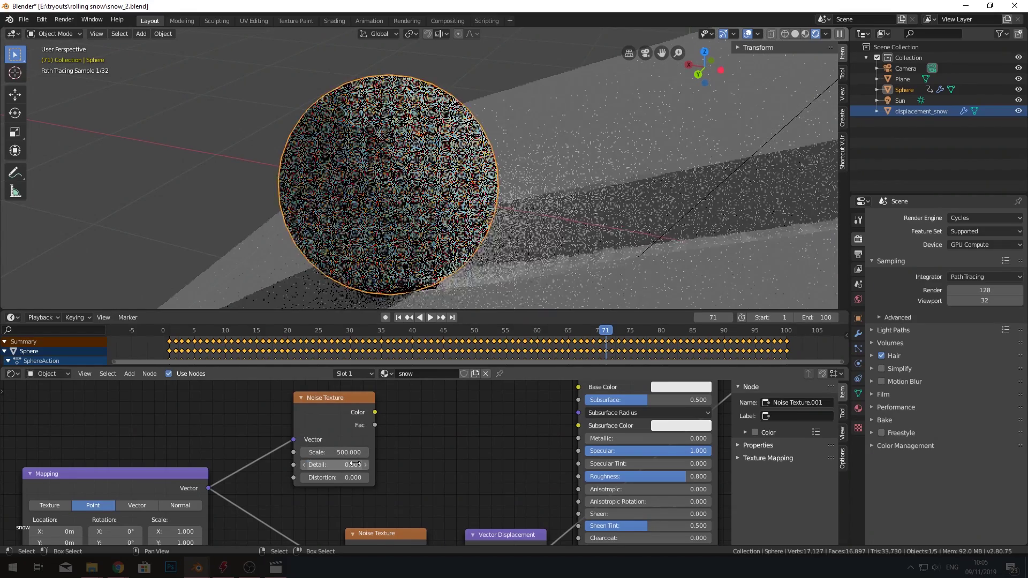
left_click_drag(339, 407, 317, 411)
key("shift+a")
Step: Add a Bright/Contrast node and a duplicate beside the Noise Texture
left_click(471, 385)
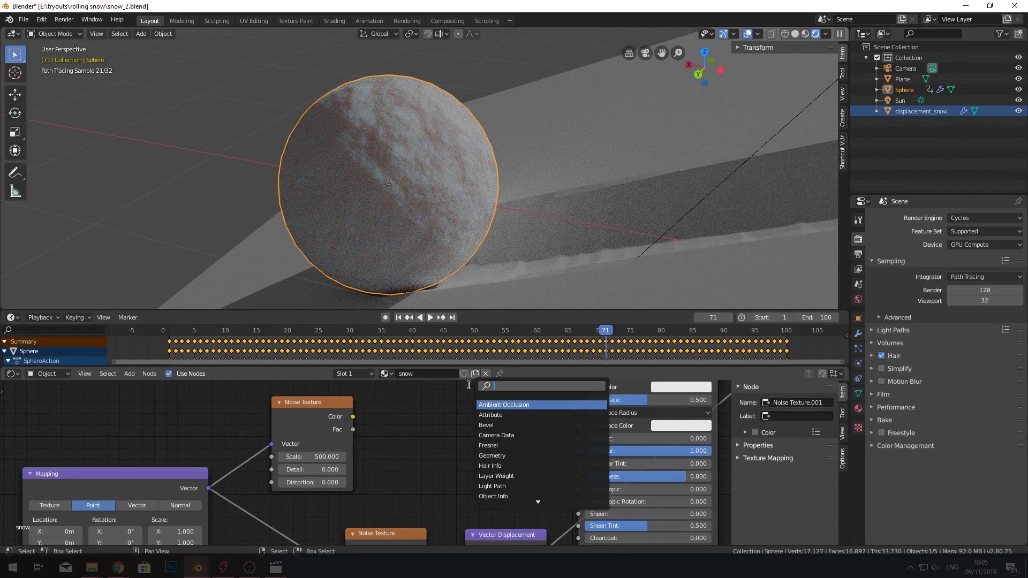
type("brig")
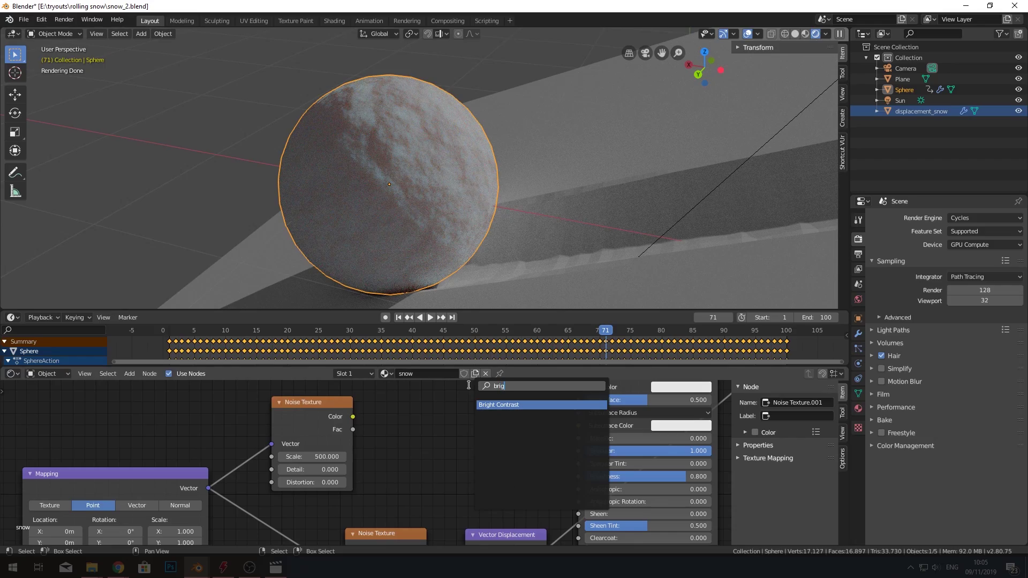
left_click(495, 406)
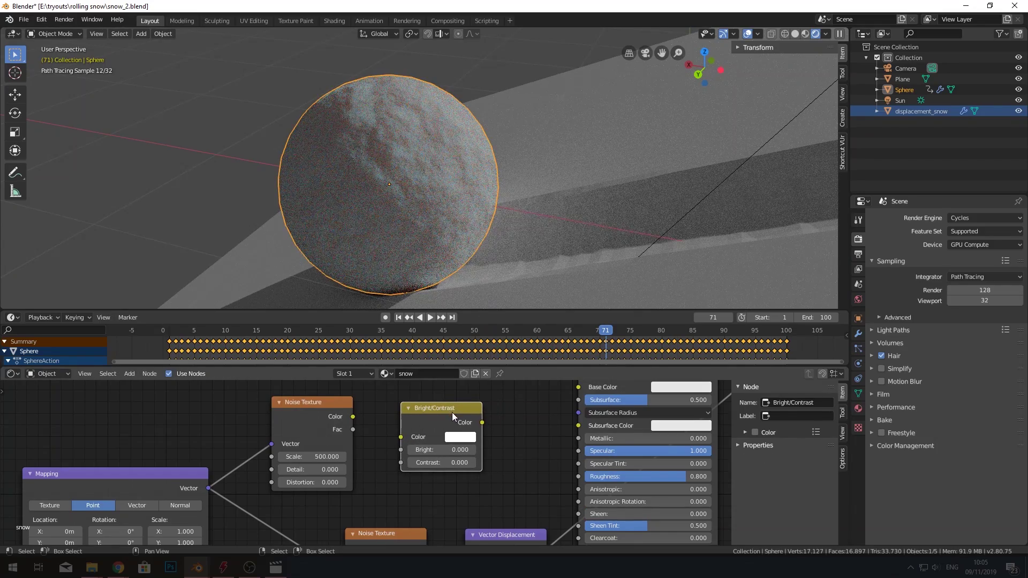
key("shift+d")
left_click(546, 415)
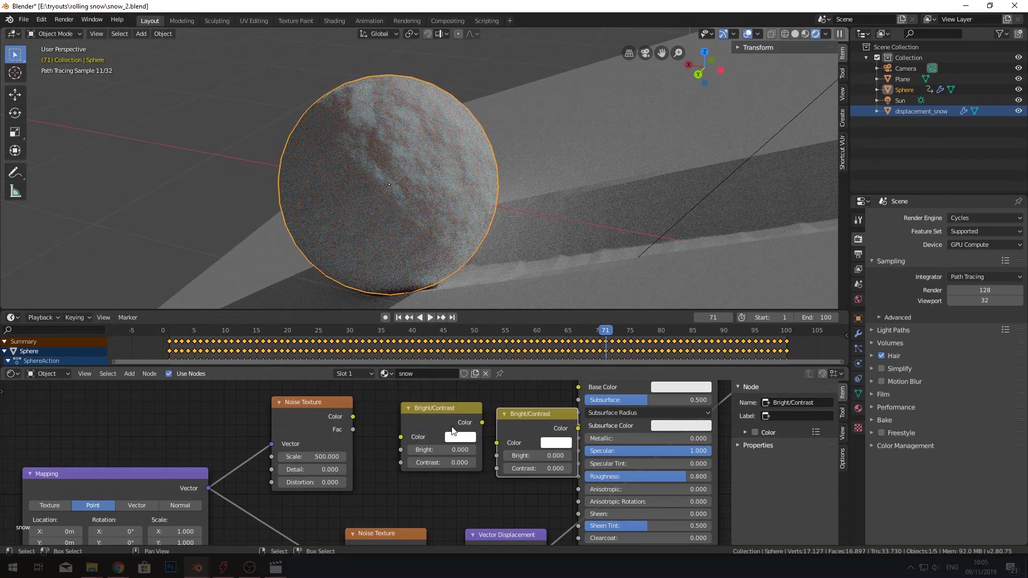
scroll(453, 431, "down", 3)
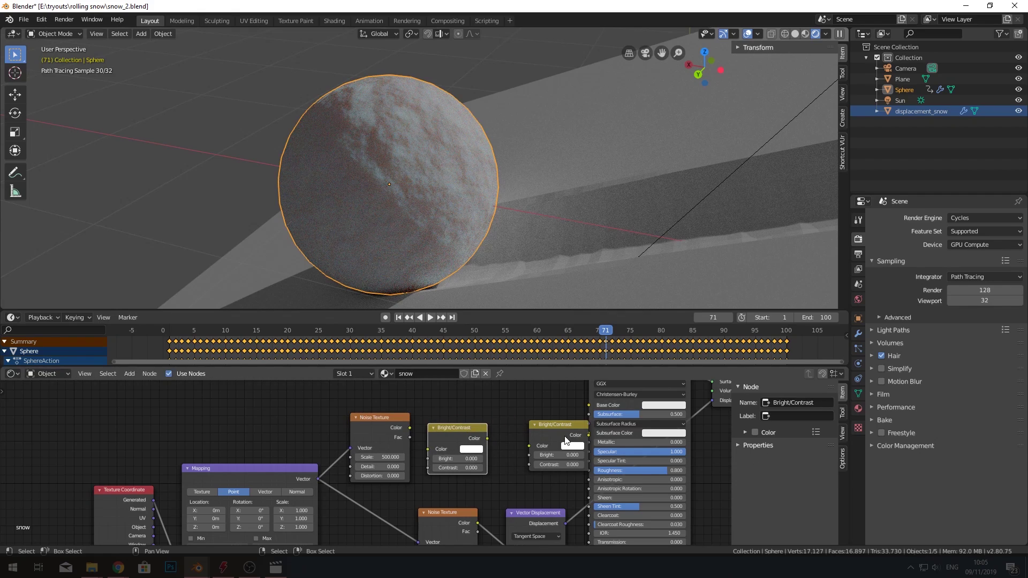
left_click_drag(553, 434, 466, 427)
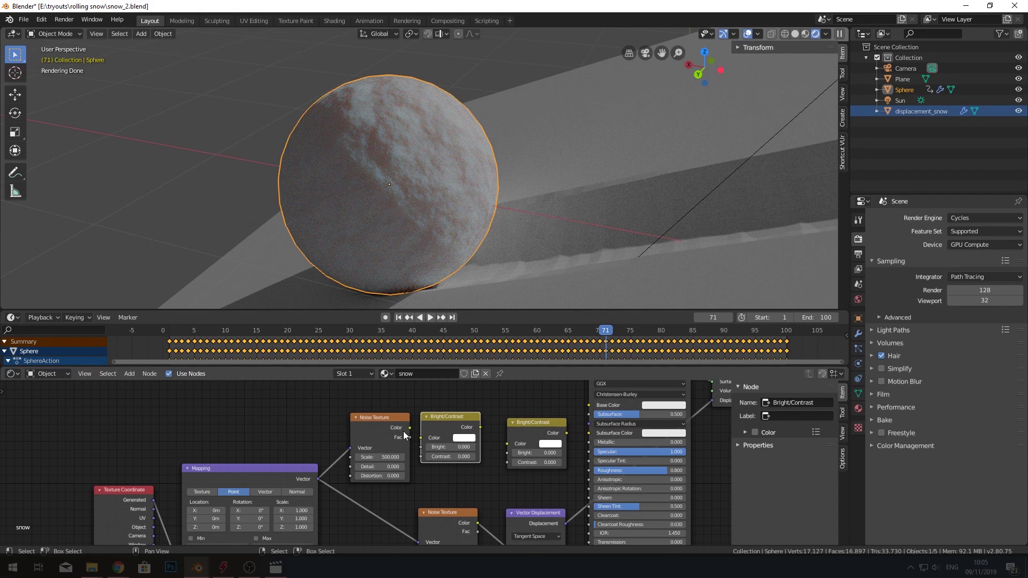
Step: Chain noise Fac through both Bright/Contrast nodes into the Principled BSDF Clearcoat
left_click_drag(410, 437, 444, 434)
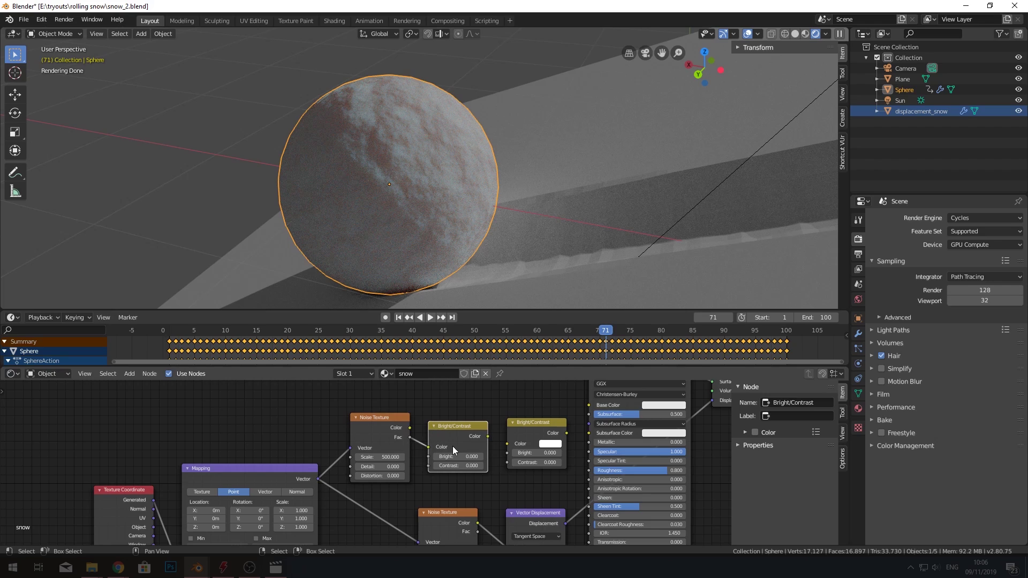
middle_click_drag(443, 451, 434, 460)
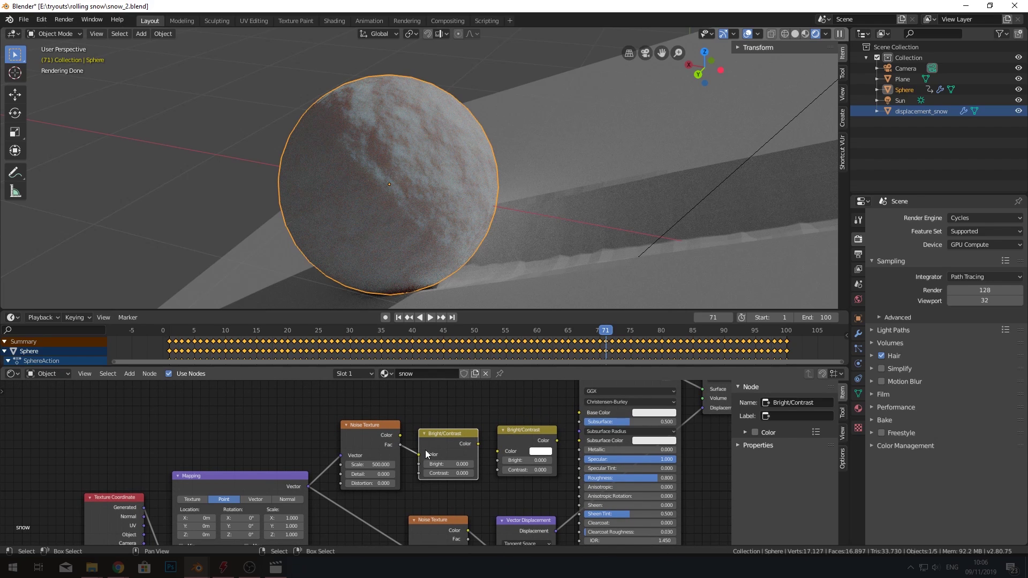
middle_click_drag(406, 438, 377, 463)
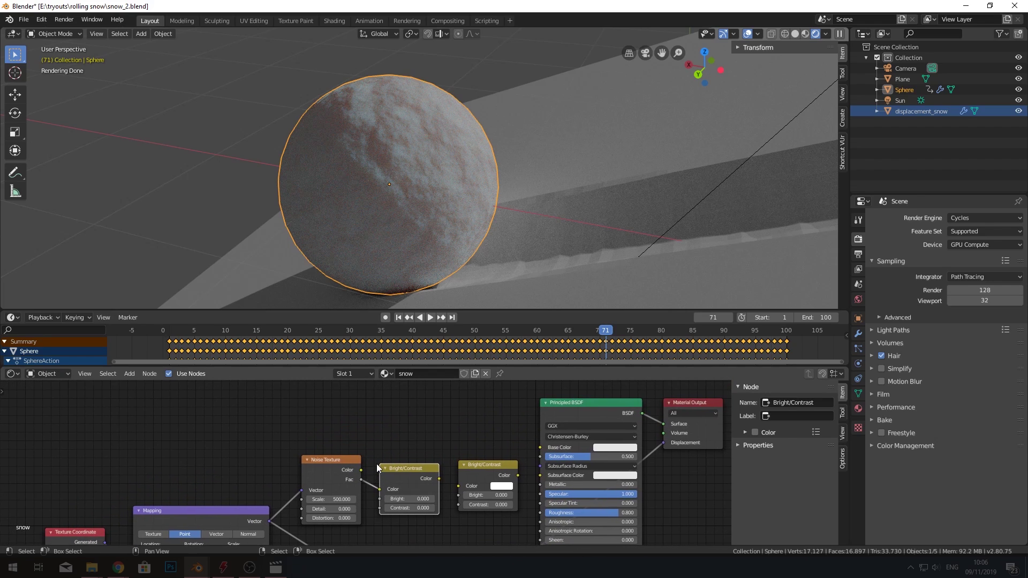
left_click_drag(361, 470, 508, 455)
middle_click_drag(334, 478, 312, 459)
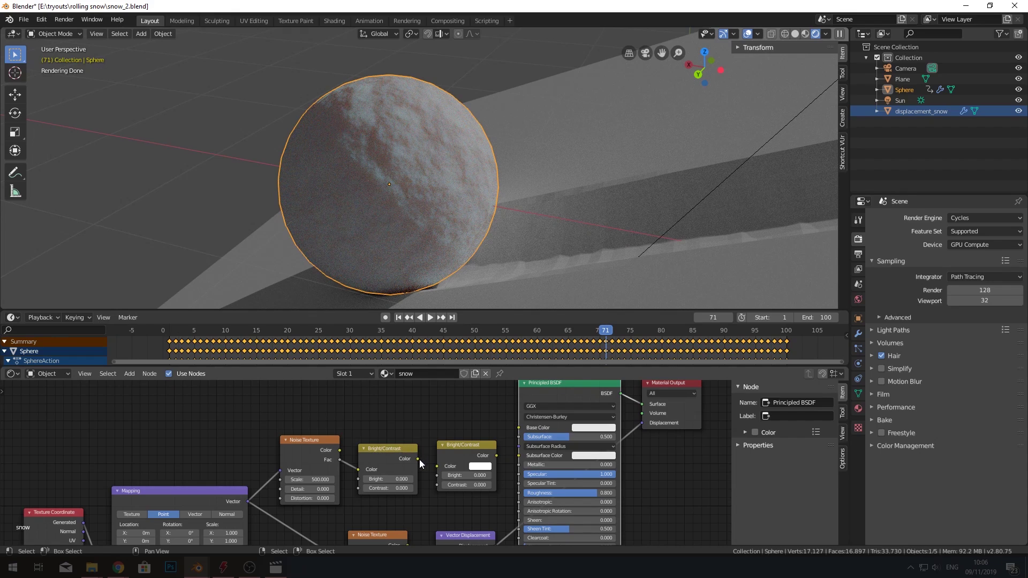
left_click_drag(417, 459, 438, 466)
middle_click_drag(473, 454, 450, 461)
left_click_drag(451, 461, 444, 465)
middle_click_drag(491, 478, 448, 411)
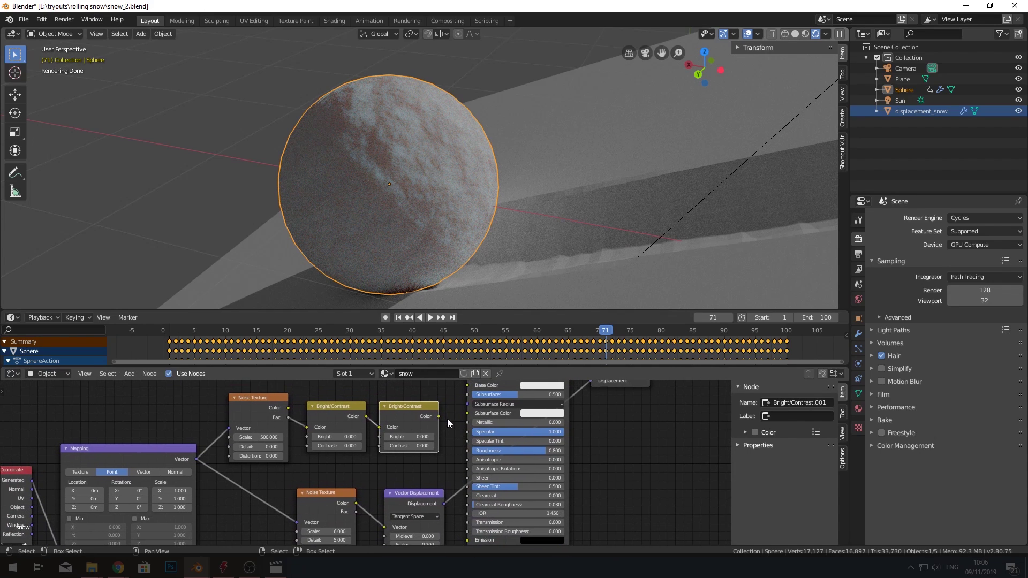
left_click_drag(439, 417, 465, 495)
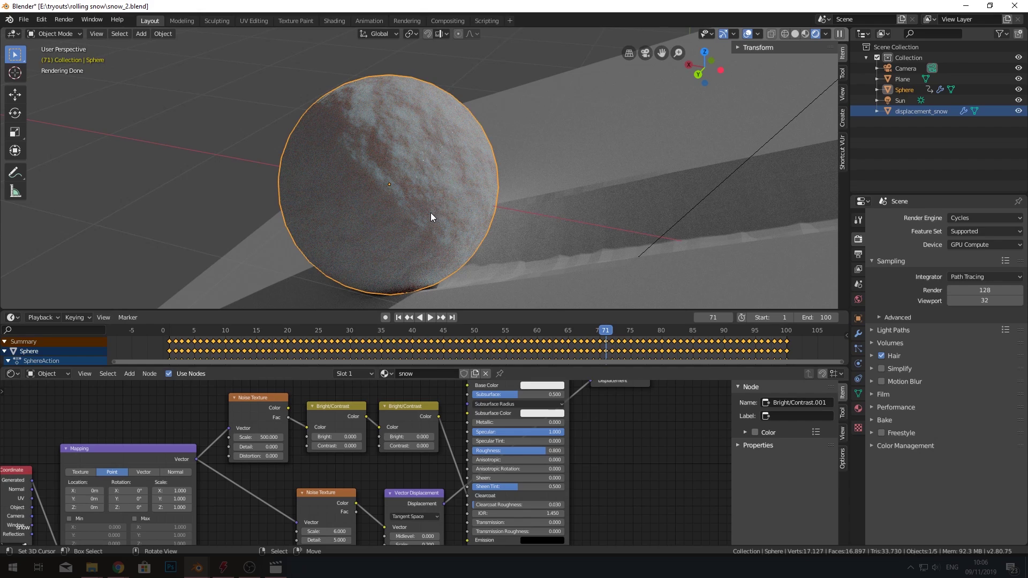
Step: Set the first Bright/Contrast node to Bright -2, Contrast 8, and the second node's Contrast to 10
left_click(345, 437)
type("-2")
key("Return")
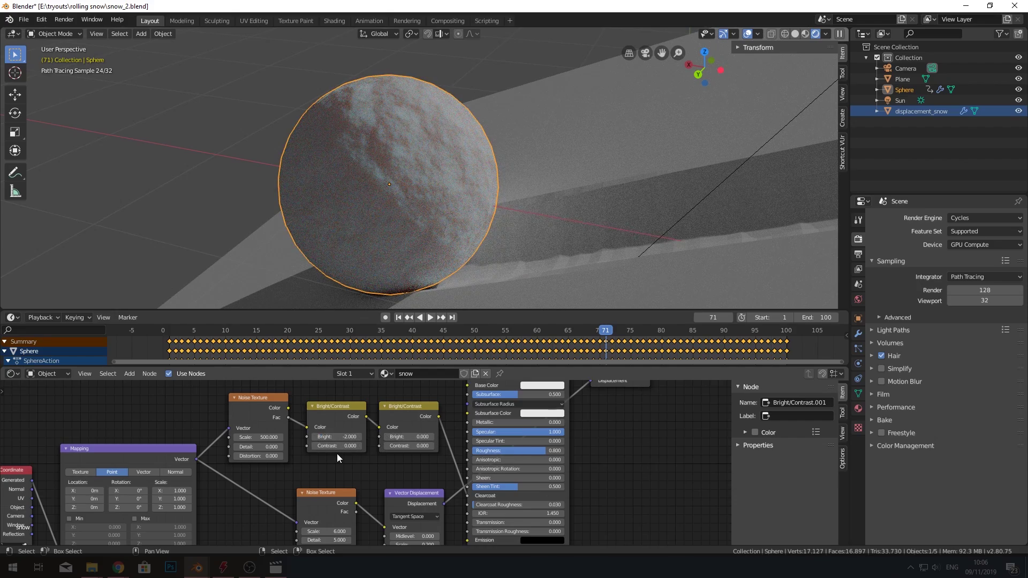
left_click(328, 445)
type("8")
key("Return")
left_click(407, 446)
type("10")
key("Return")
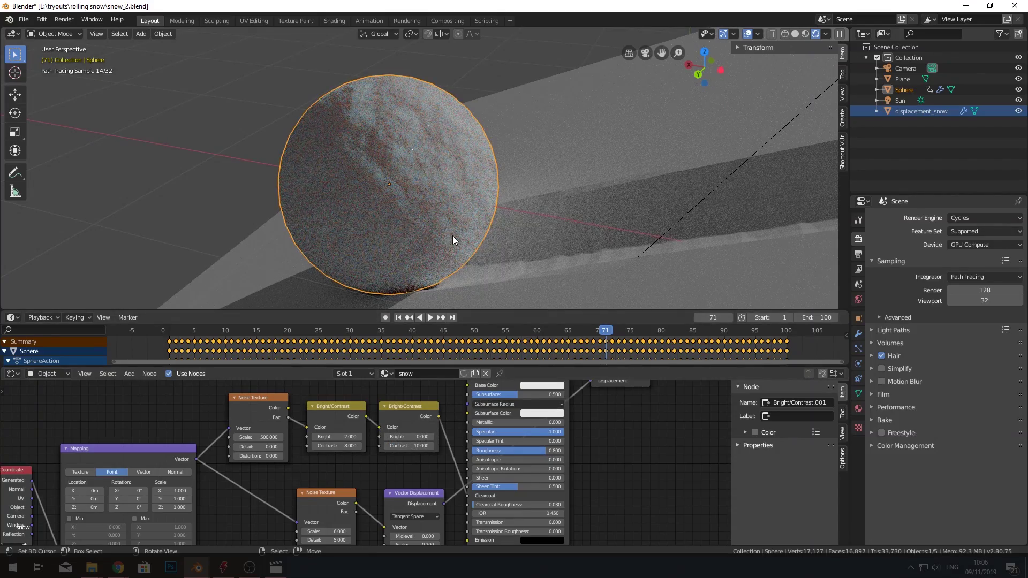
Step: Inspect the sphere's surface up close and set Clearcoat Roughness to 0.25
scroll(444, 159, "up", 7)
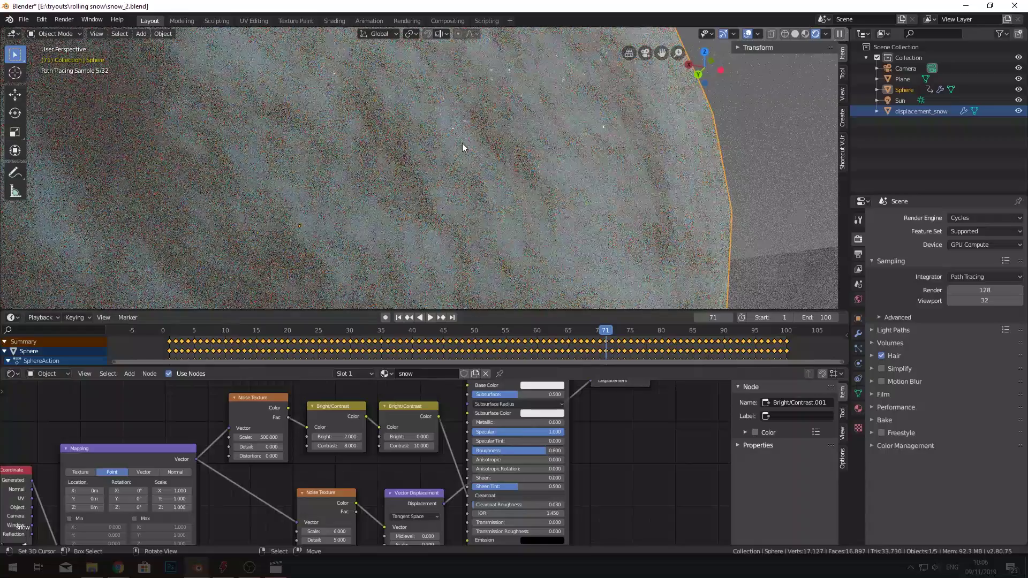
middle_click_drag(475, 119, 475, 163, "shift")
scroll(473, 166, "up", 1)
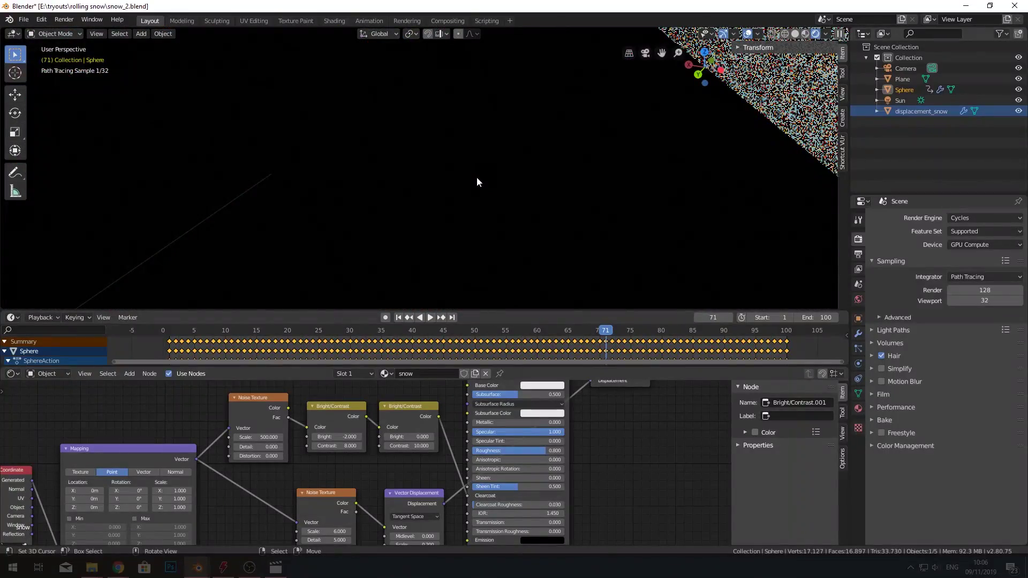
scroll(477, 178, "down", 1)
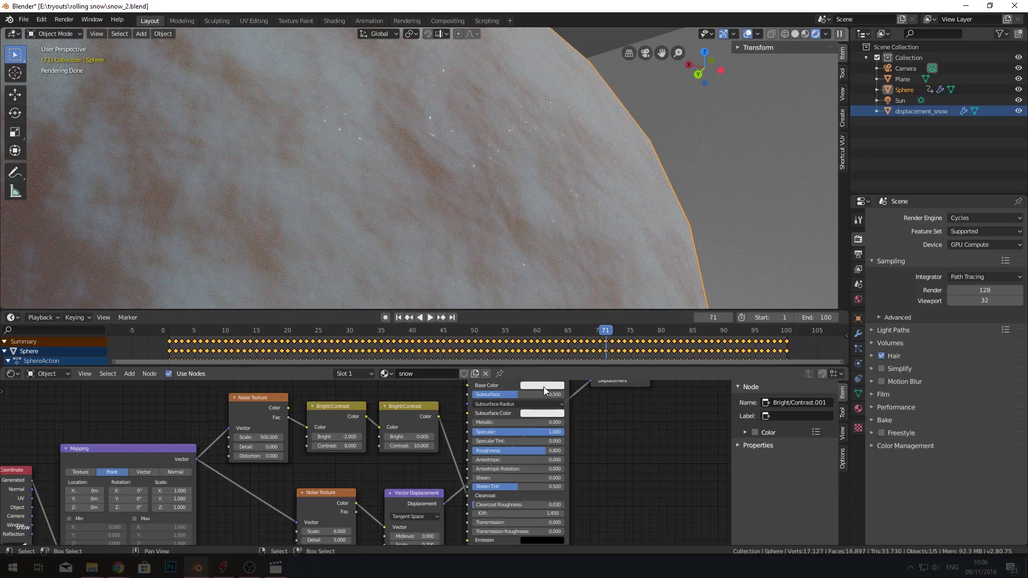
left_click(532, 505)
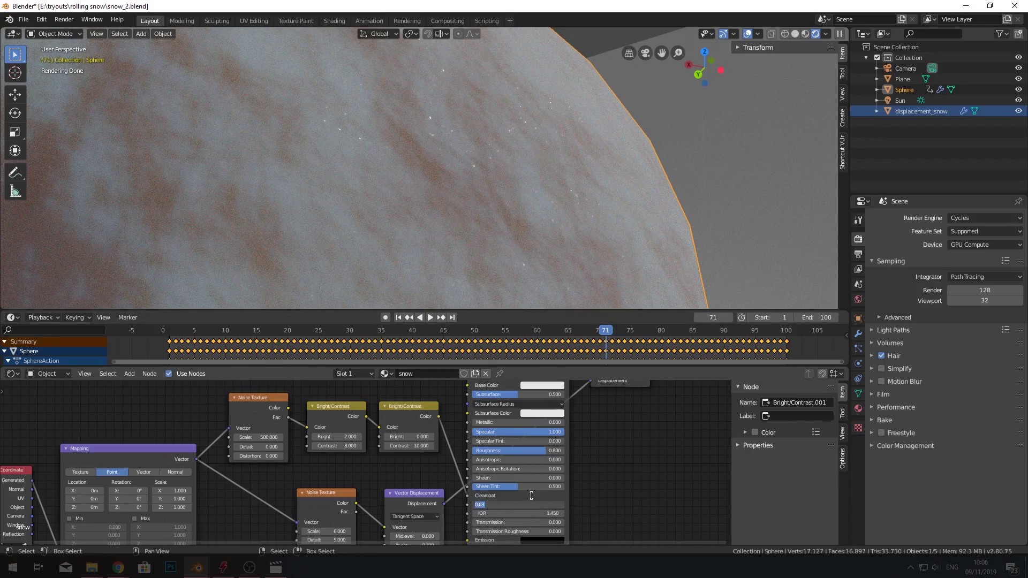
type("0.25")
key("Return")
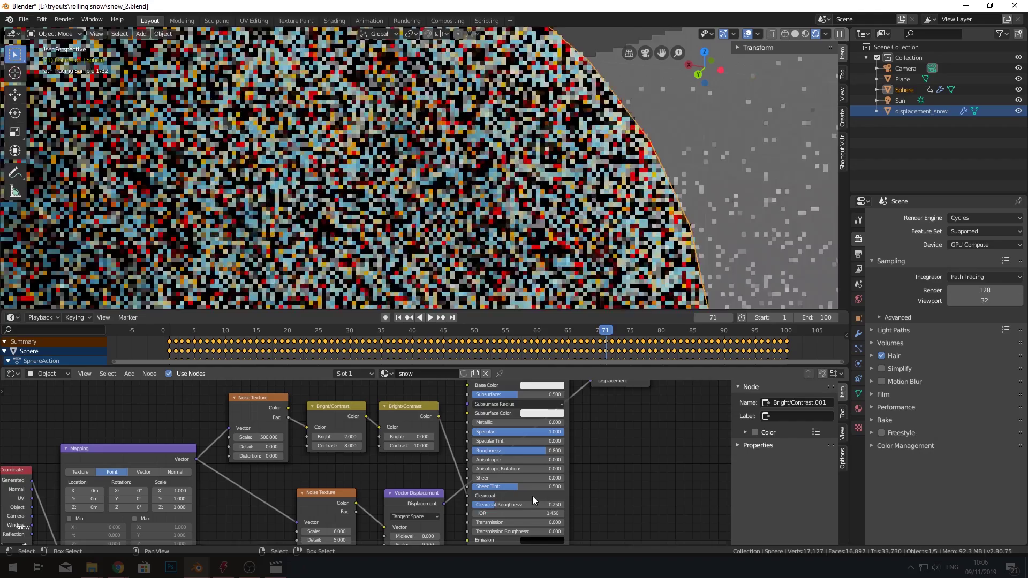
Step: Try a lower Noise Texture Scale, then reset it to 500 and view the whole sphere
scroll(548, 150, "down", 5)
middle_click_drag(545, 154, 502, 169)
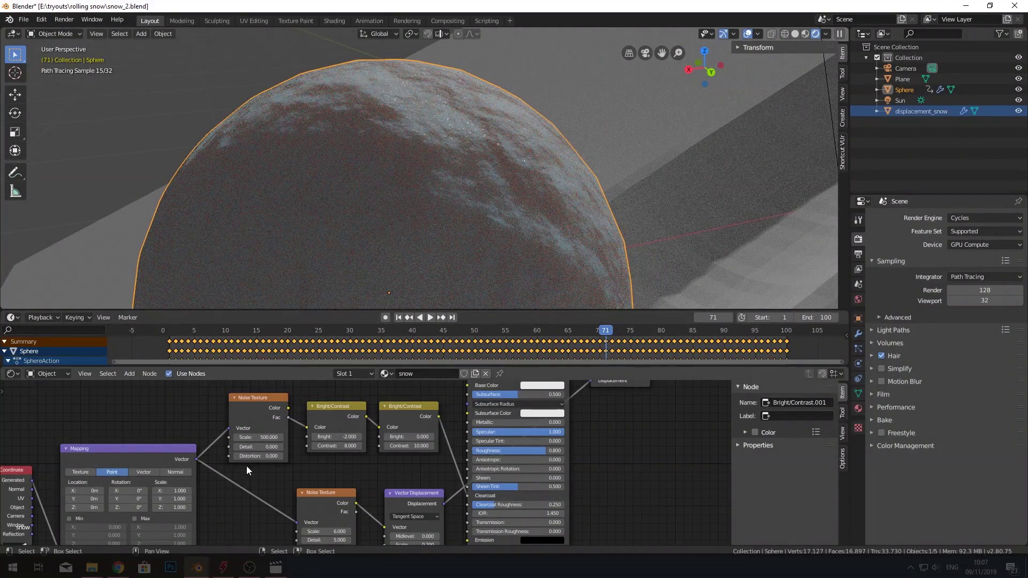
left_click_drag(255, 437, 156, 447)
right_click(156, 447)
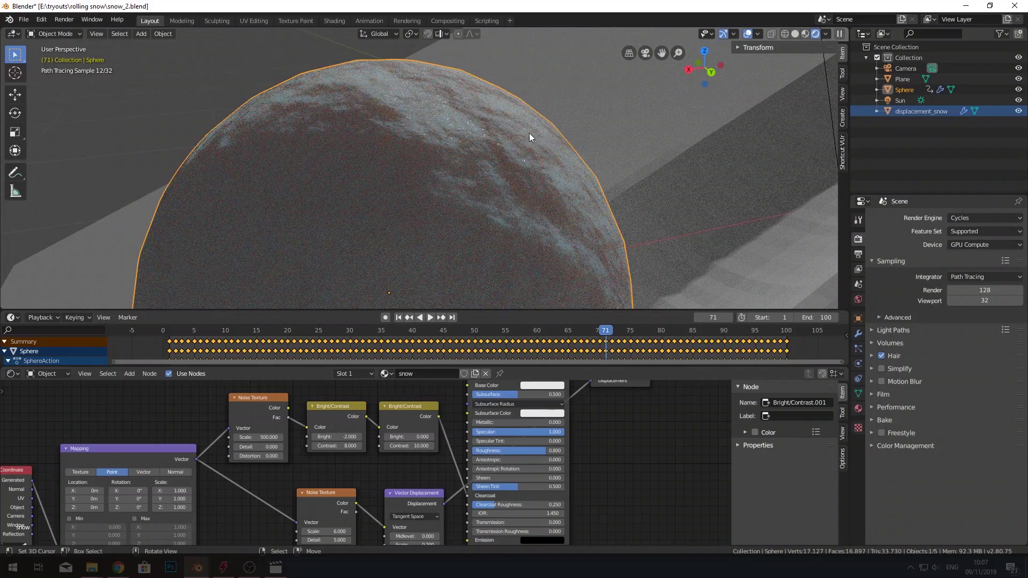
scroll(508, 144, "down", 6)
middle_click_drag(508, 144, 383, 182)
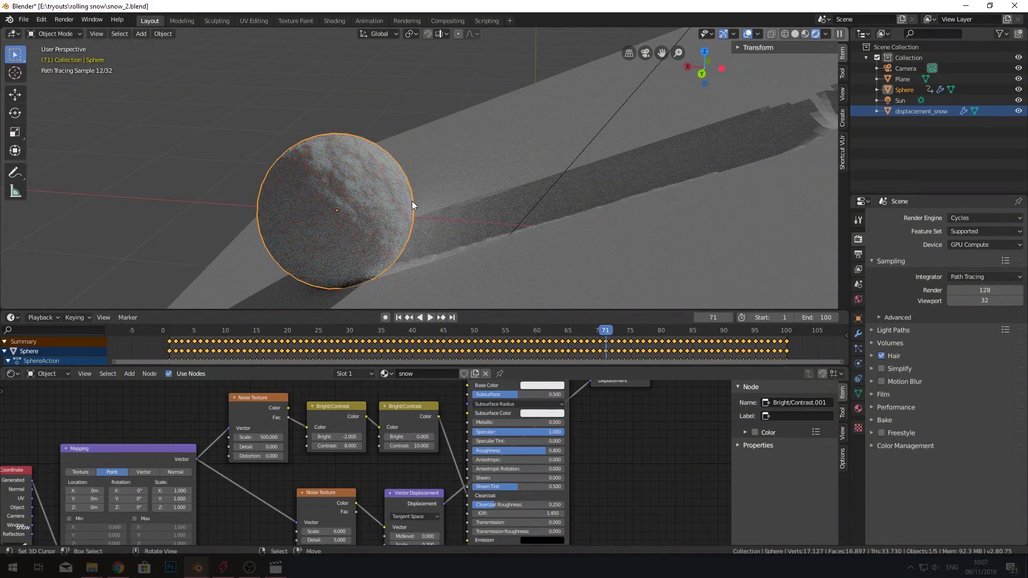
scroll(423, 201, "down", 3)
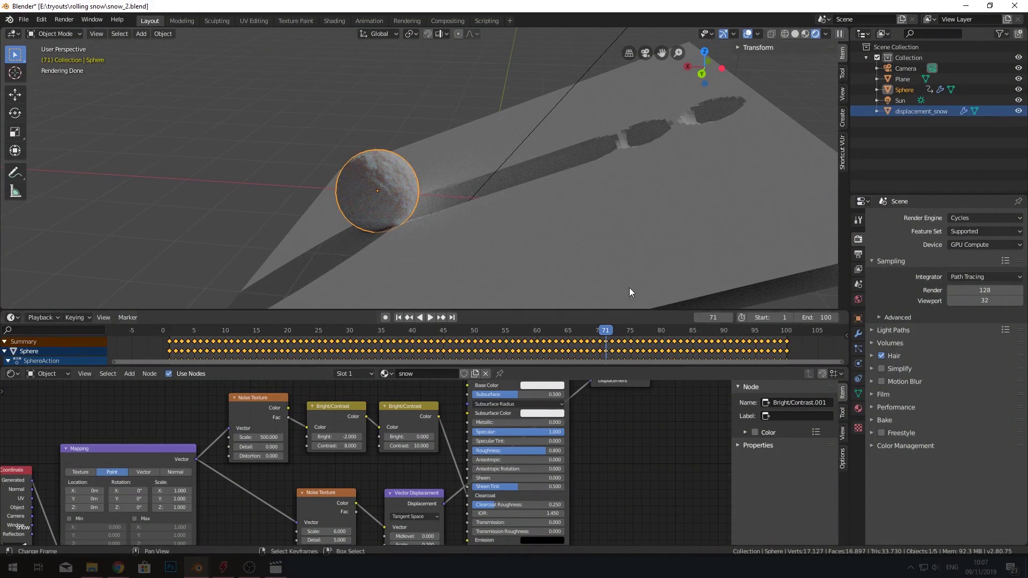
Step: Give the displacement_snow plane a single-user copy of the snow material named snow.floor
left_click(594, 125)
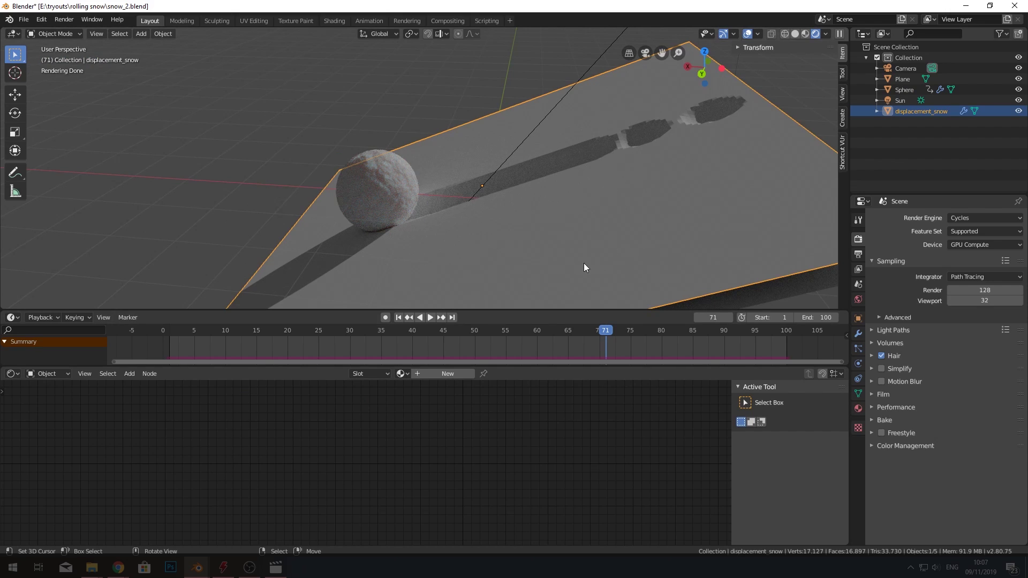
left_click(403, 374)
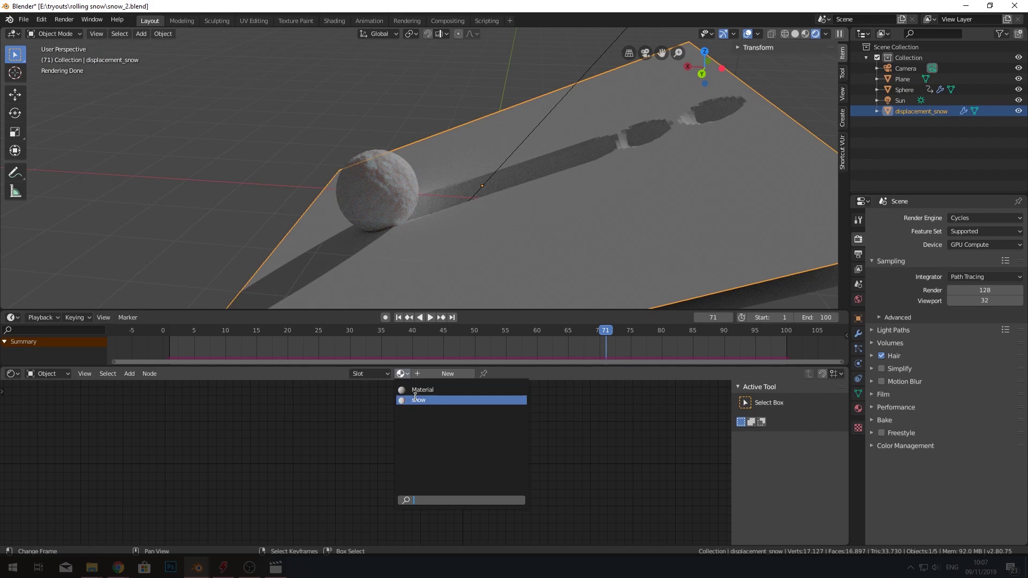
left_click(418, 400)
left_click(459, 375)
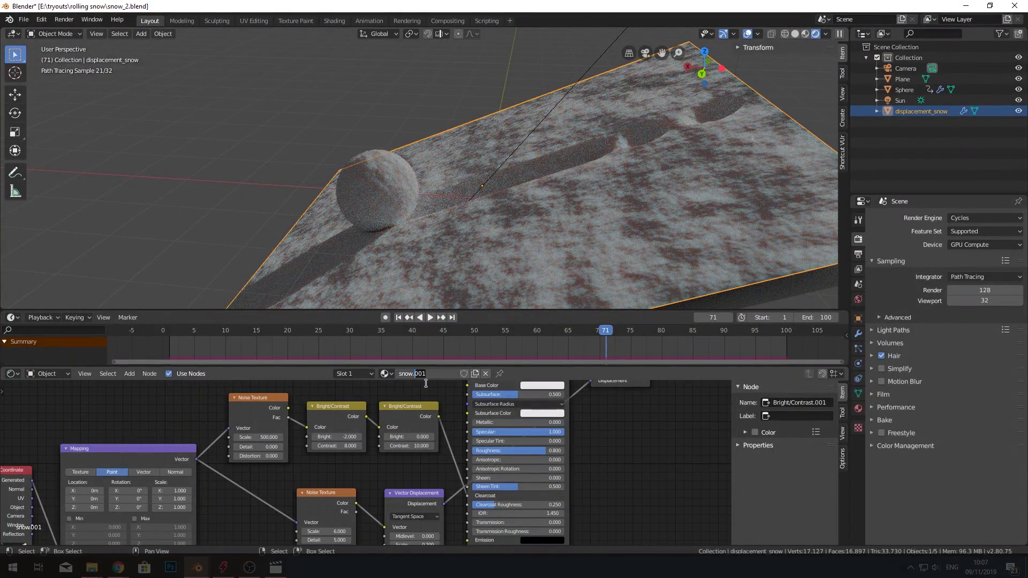
type("snow.floor")
key("Return")
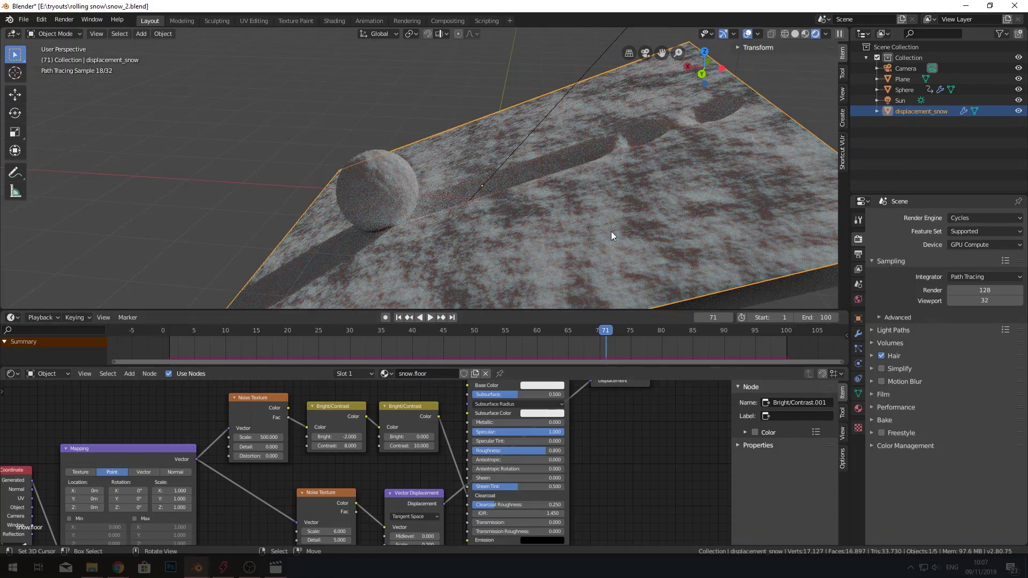
middle_click_drag(594, 187, 626, 199)
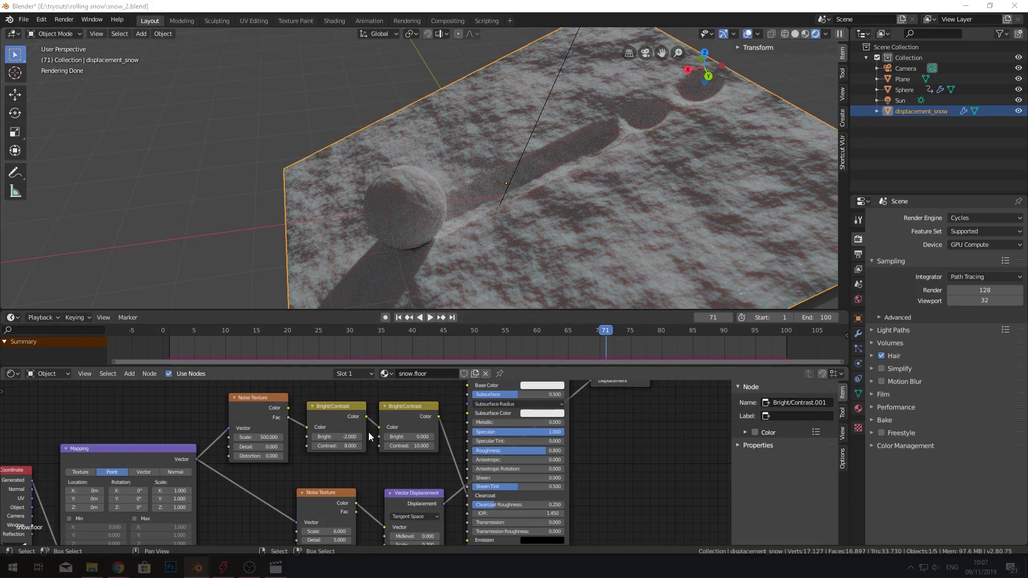
Step: Set the snow.floor Noise Texture Scale to 2 and lower the Vector Displacement Scale toward 0.053
middle_click_drag(370, 509, 361, 444)
scroll(358, 447, "up", 3)
left_click(303, 465)
left_click(303, 467)
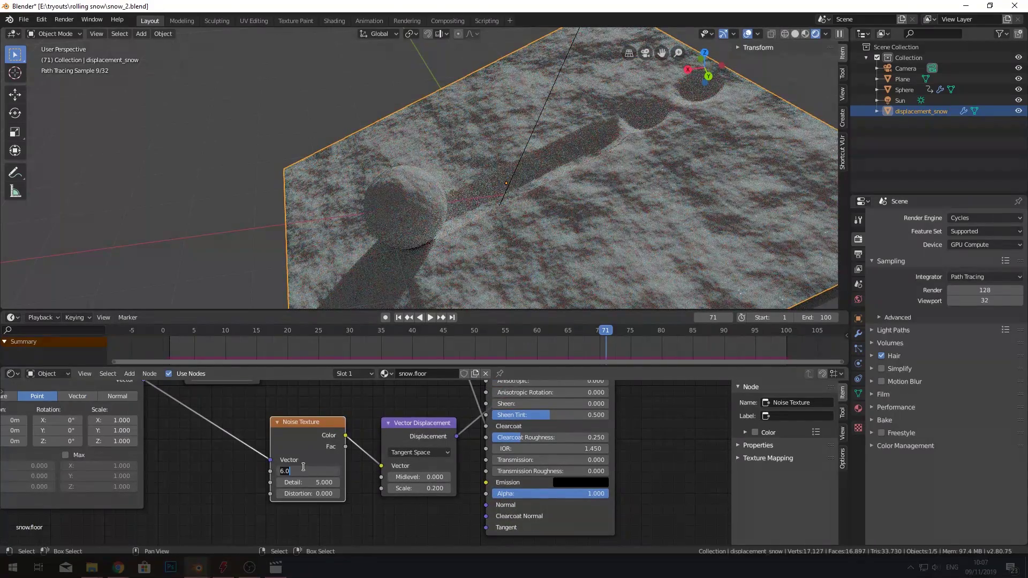
type("2")
key("Return")
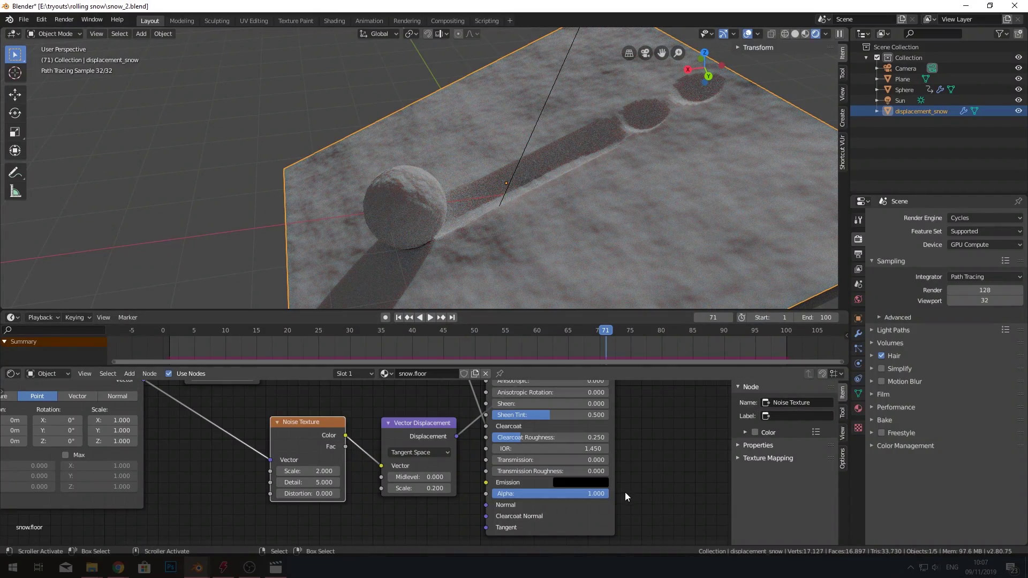
scroll(594, 497, "up", 1)
mouse_move(428, 493)
left_mouse_down()
mouse_move(409, 496)
mouse_move(443, 499)
left_mouse_up()
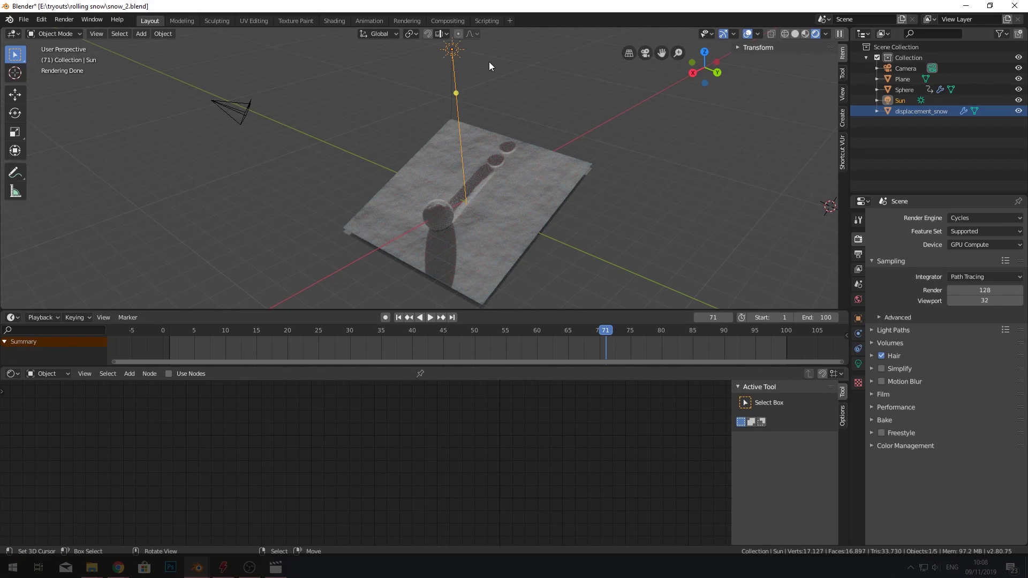
Step: Show the World shader nodes and bring the Background and World Output nodes into view
left_click(57, 376)
left_click(62, 398)
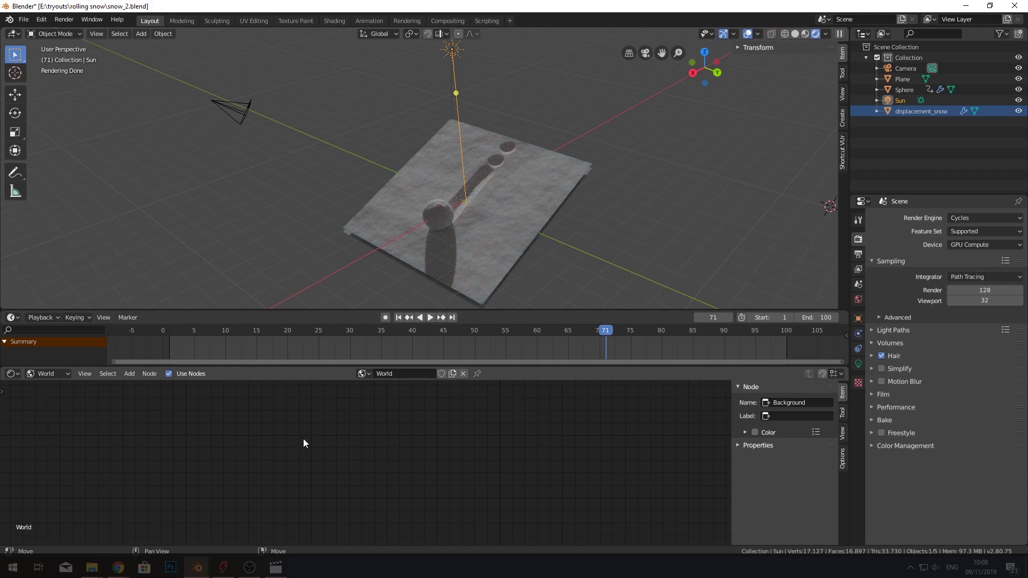
left_click(59, 377)
left_click(62, 384)
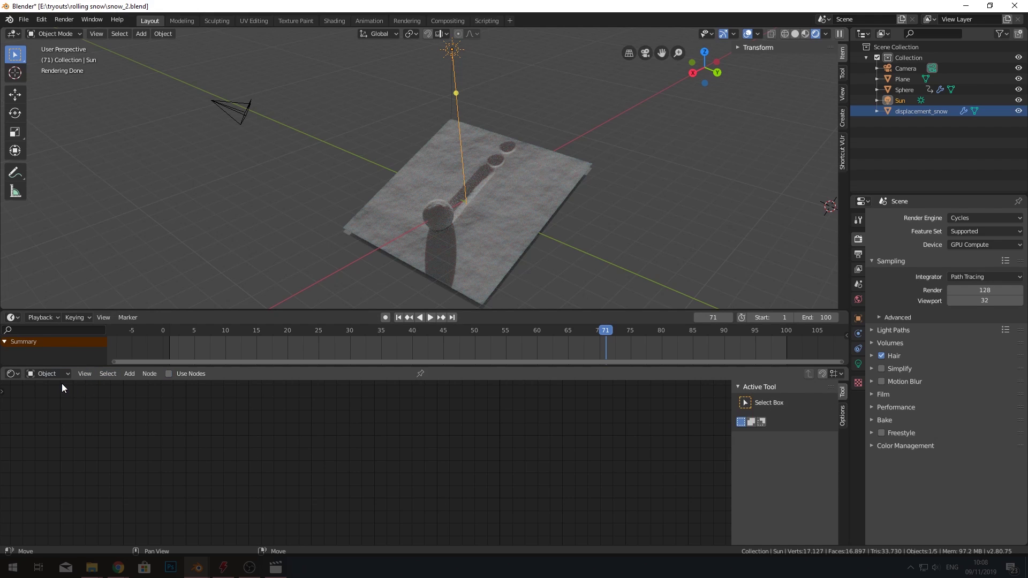
left_click(47, 374)
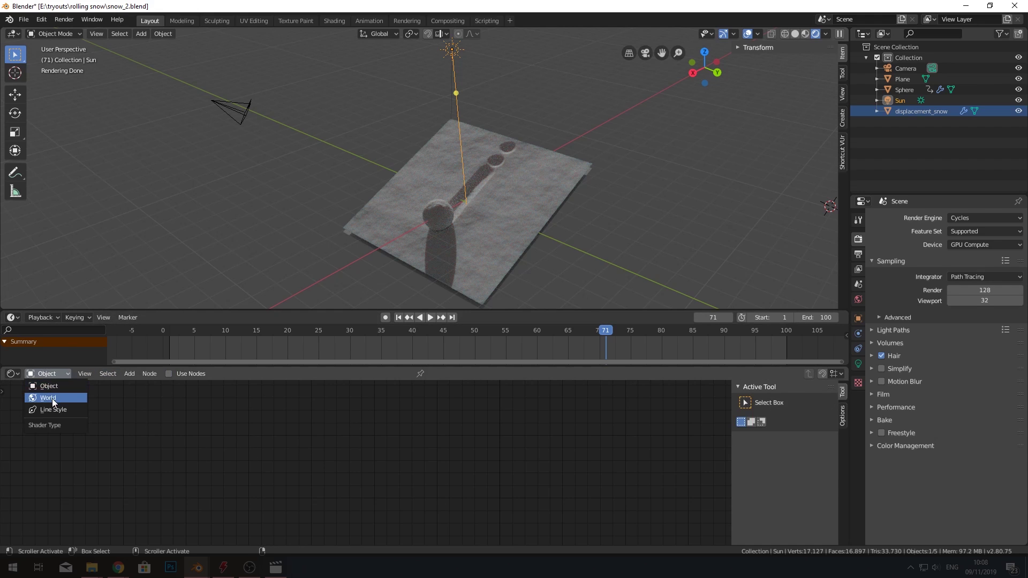
left_click(55, 398)
middle_click_drag(279, 552, 381, 521)
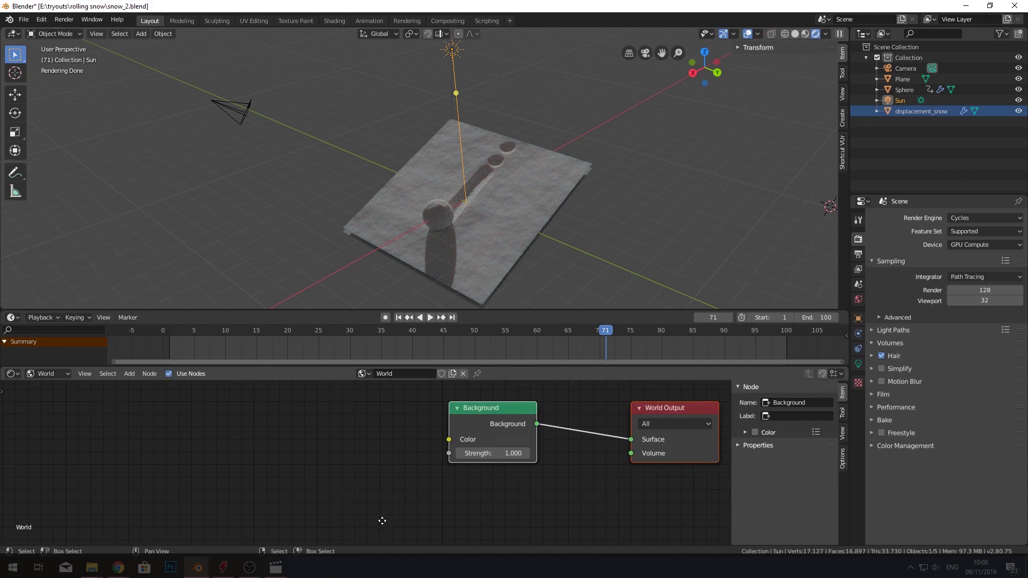
scroll(385, 492, "down", 3)
middle_click_drag(378, 413, 385, 427)
Step: Feed an Environment Texture with snowy_park_01_4k.hdr into the Background, at Strength 0.2
key("shift+a")
left_click(375, 415)
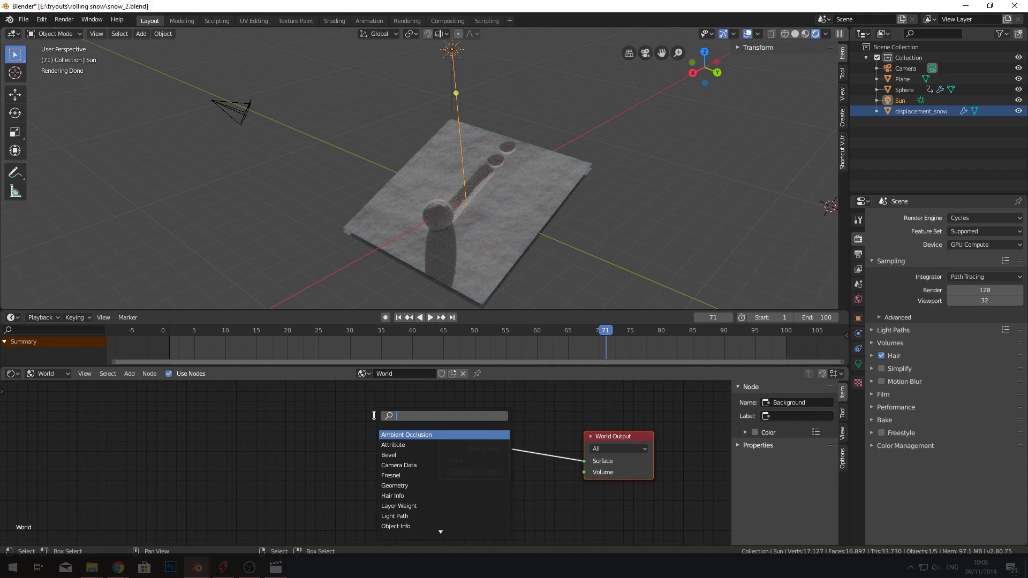
type("env")
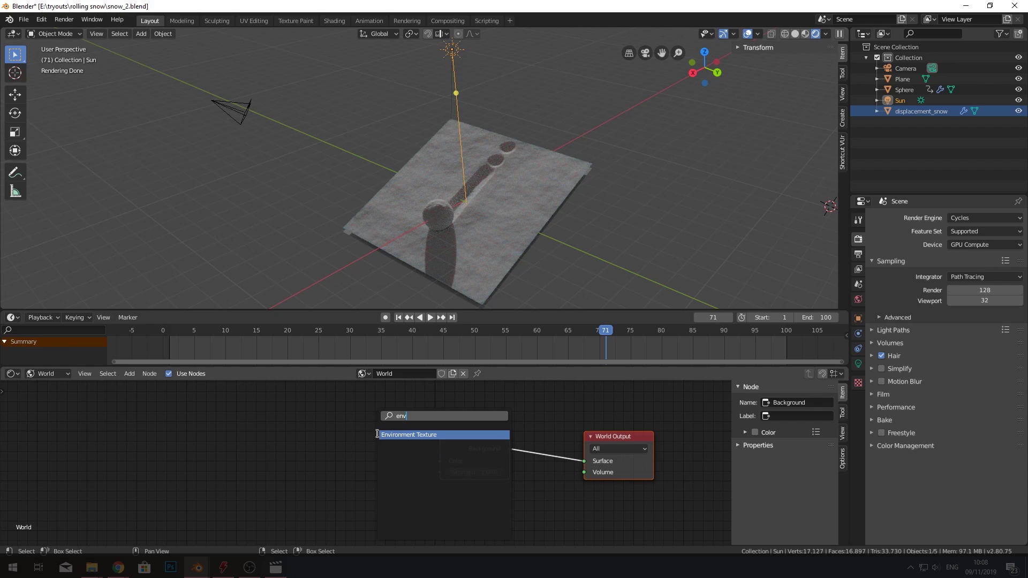
left_click(376, 434)
left_click_drag(327, 444, 441, 461)
left_click(310, 459)
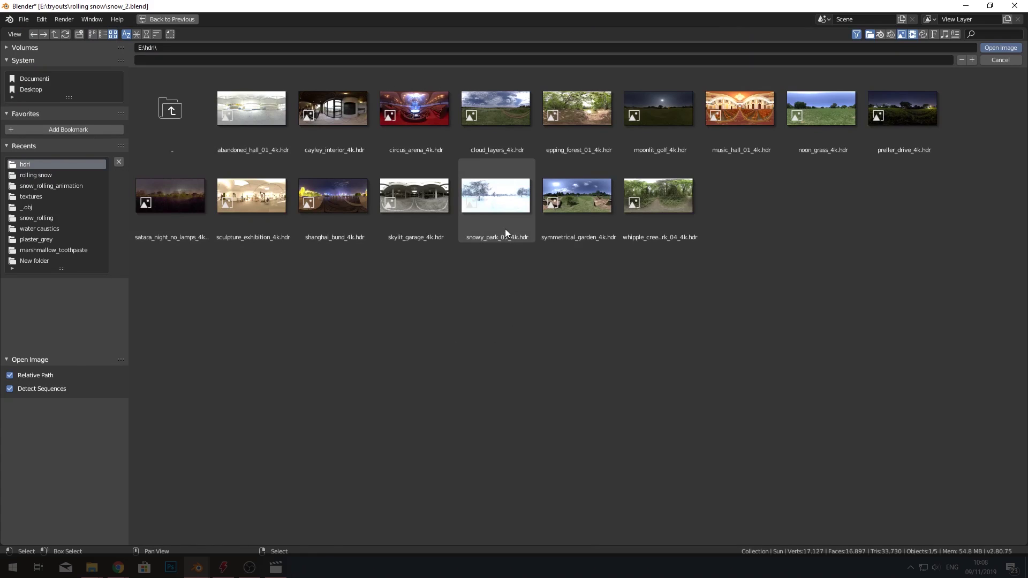
double_click(500, 208)
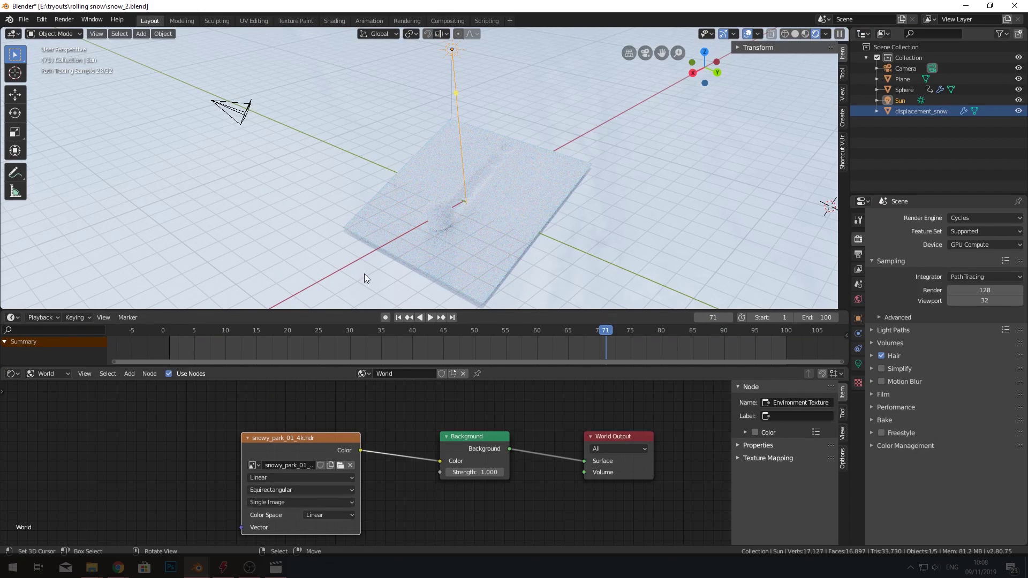
left_click(474, 471)
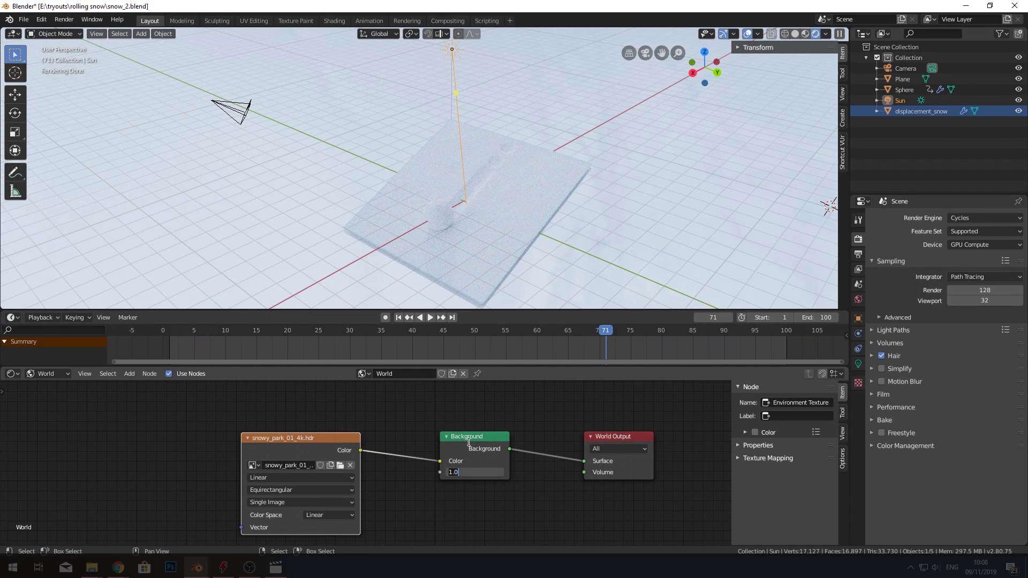
key("Return")
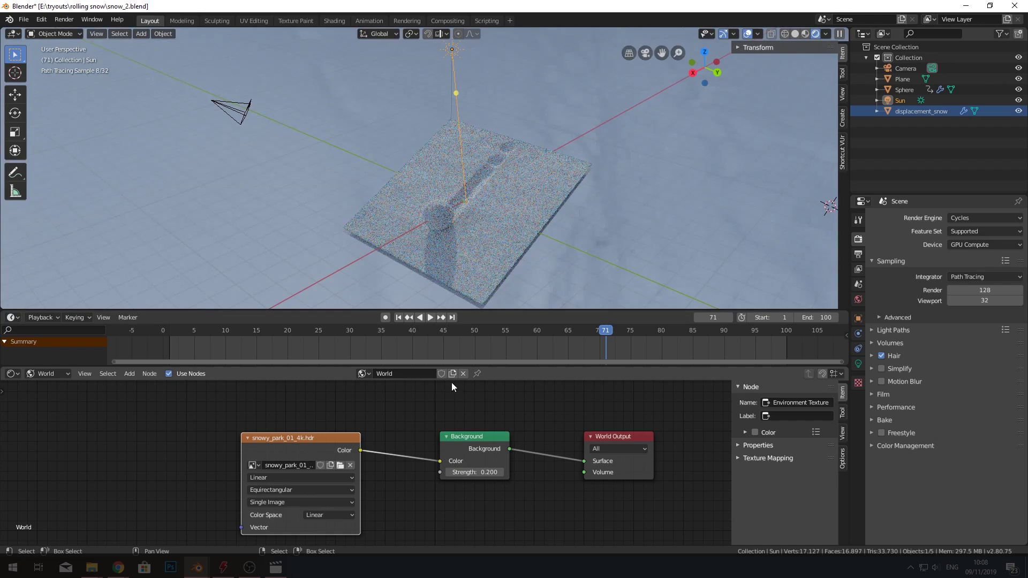
right_click(451, 56)
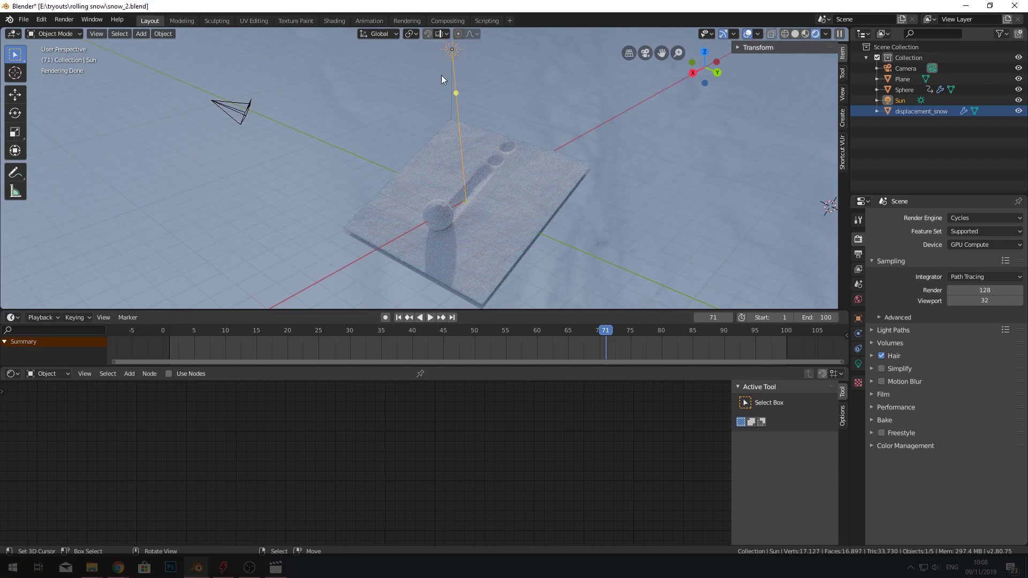
Step: Enable nodes for the Sun lamp and set its Emission strength to 2, then 1.5
left_click(185, 374)
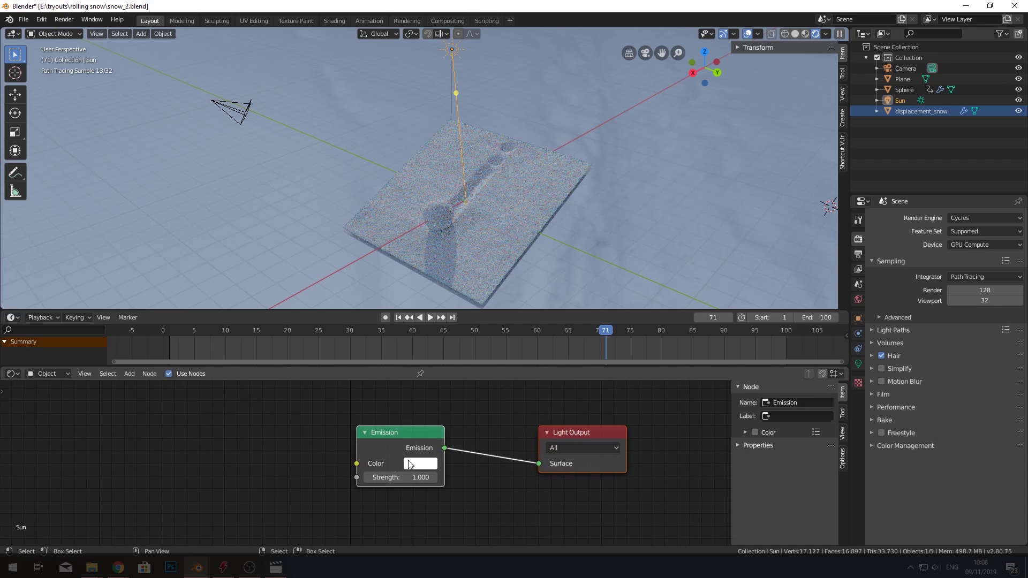
double_click(415, 475)
type("2")
key("Return")
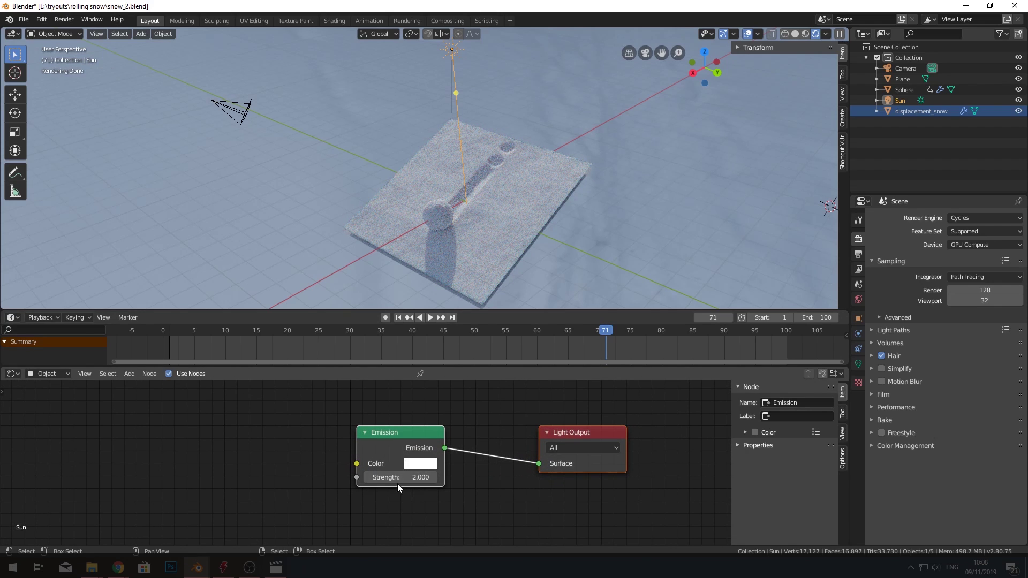
type("1.5")
key("Return")
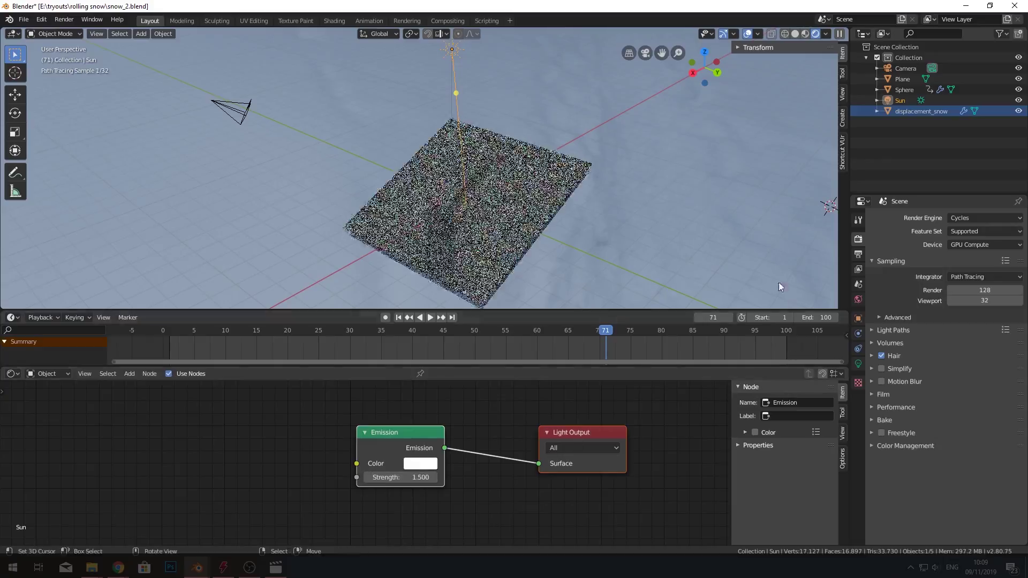
Step: Look at the scene through the camera view
scroll(326, 200, "up", 6)
scroll(434, 205, "down", 4)
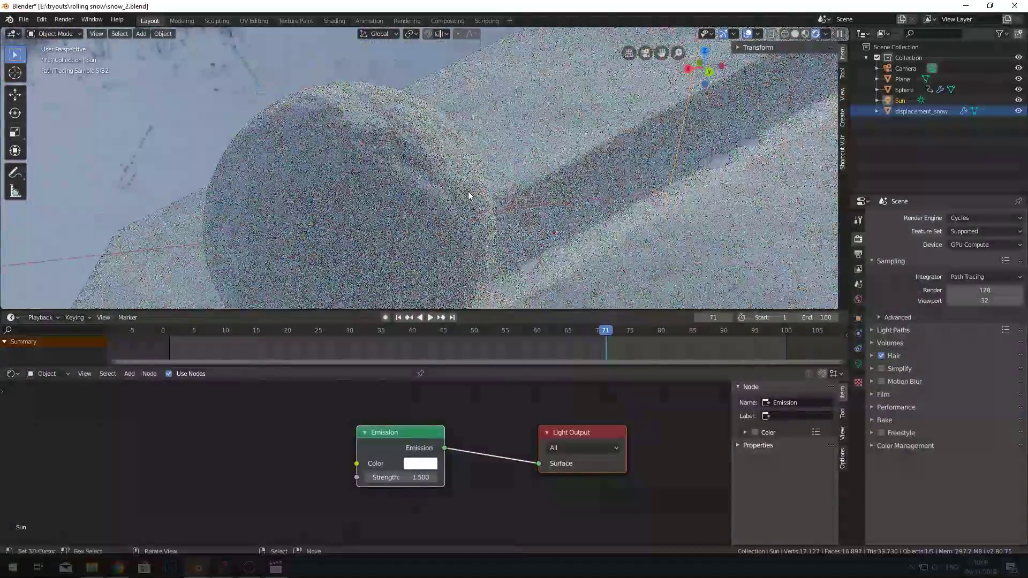
scroll(468, 191, "down", 6)
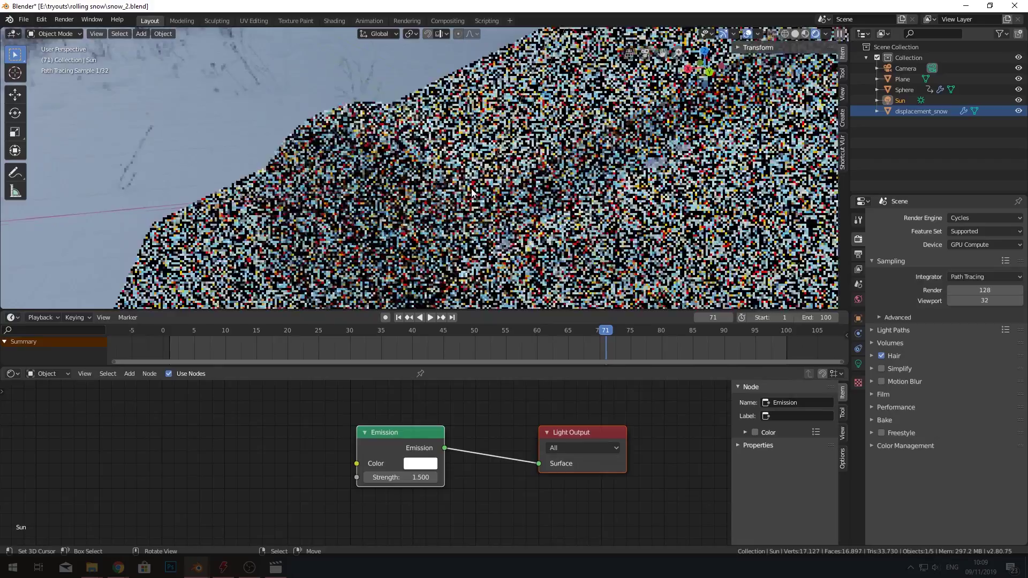
key("KP_0")
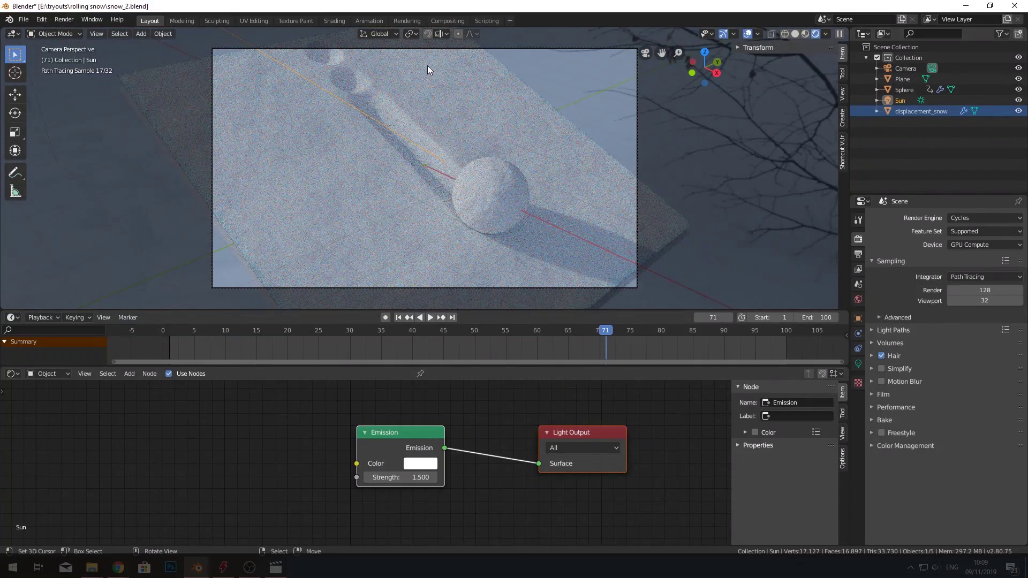
Step: Render frame 71 with F12 and close the render result window
right_click(516, 192, "shift")
key("F12")
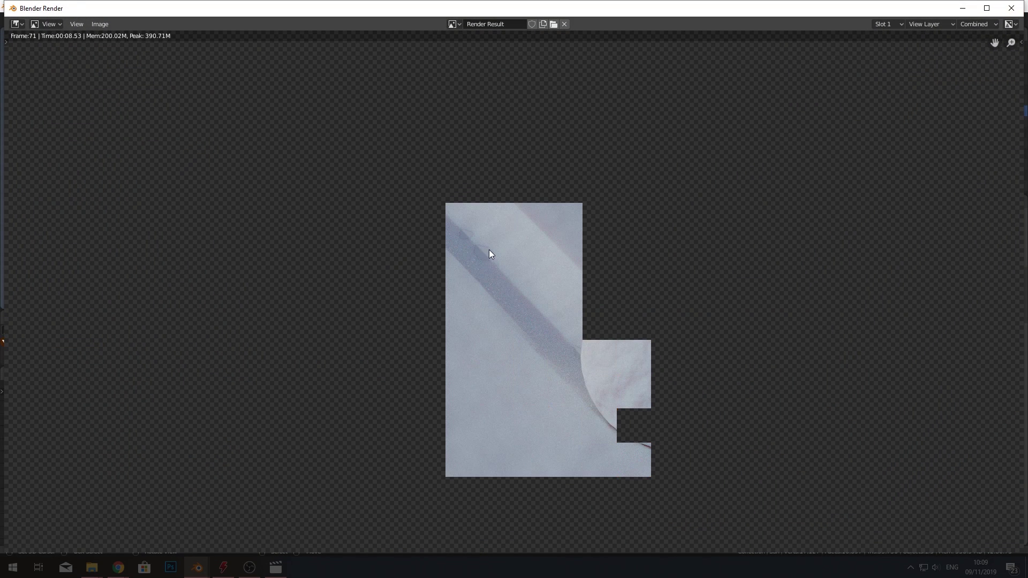
left_click(1011, 8)
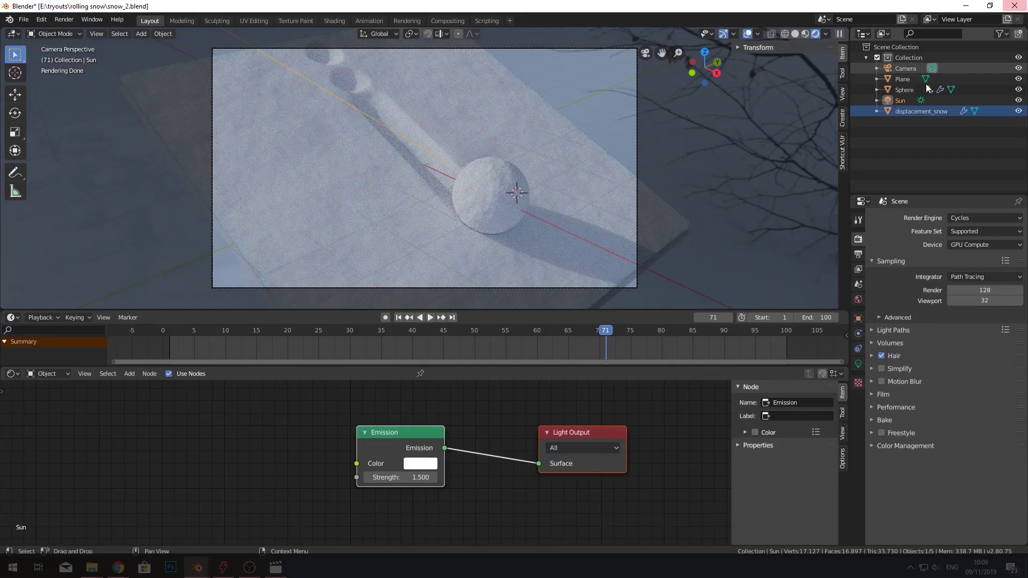
Step: Hide the original Plane from renders via its Visibility settings
left_click(679, 244)
middle_click_drag(661, 231, 470, 168)
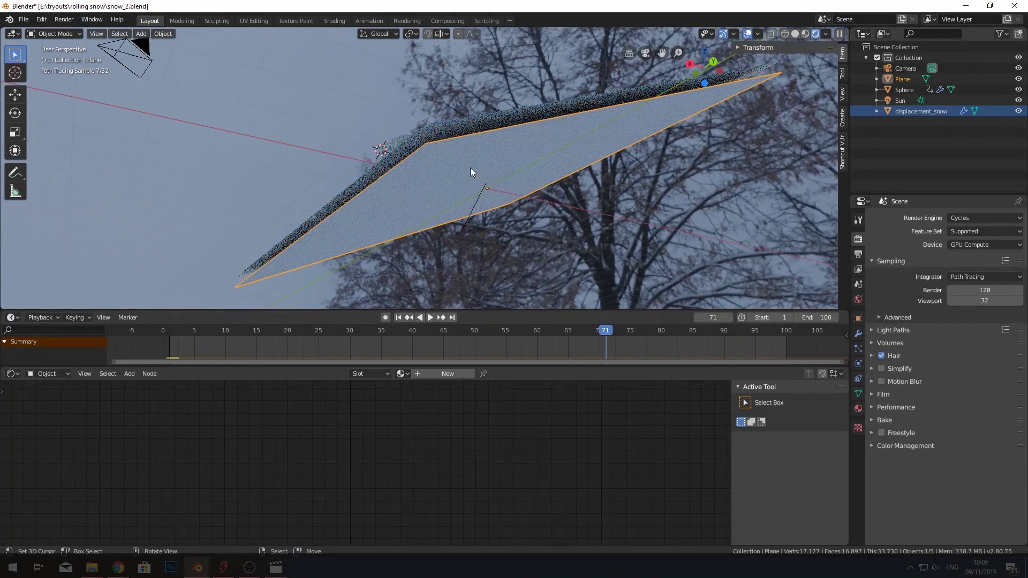
left_click(858, 318)
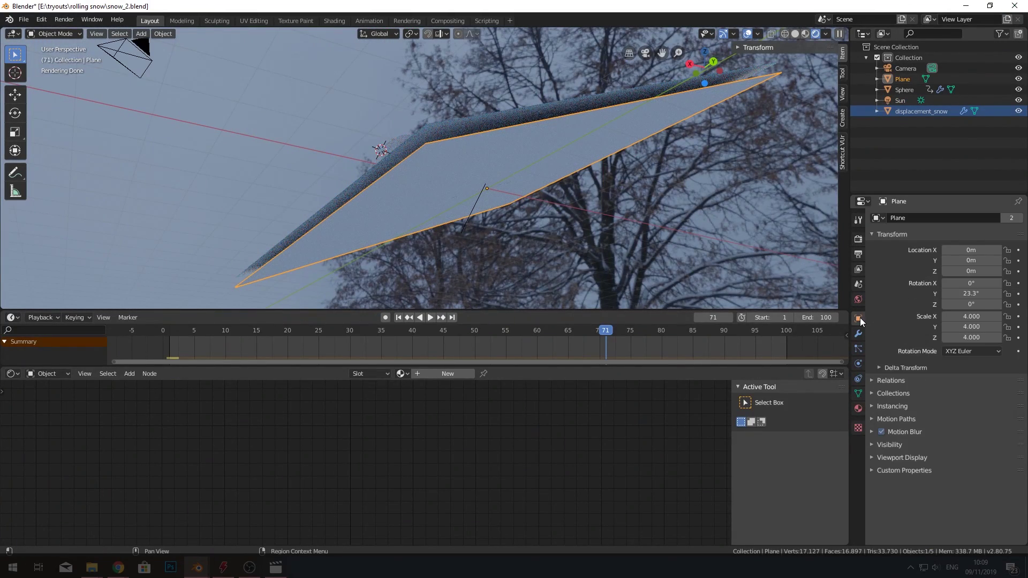
left_click(891, 442)
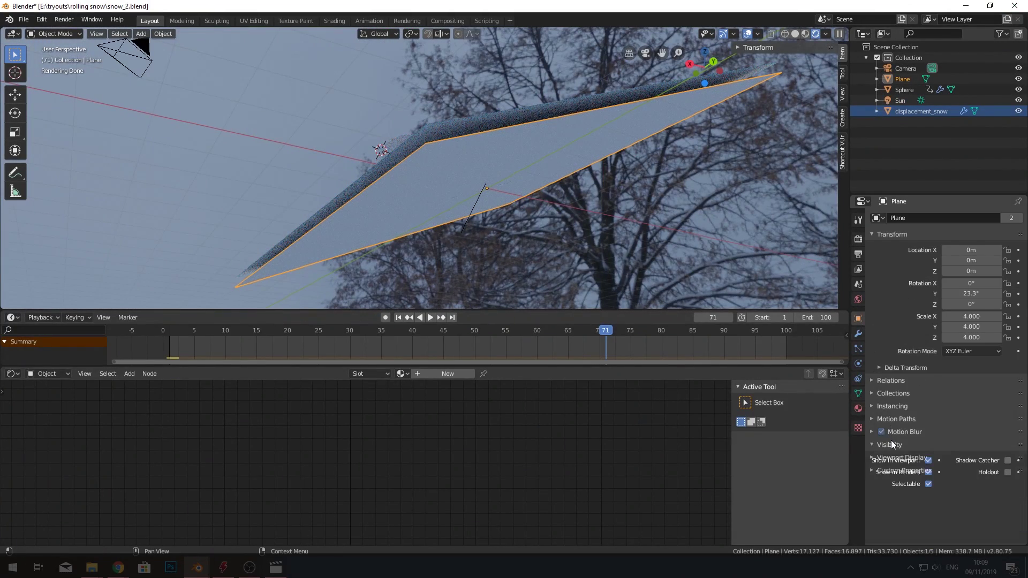
left_click(925, 473)
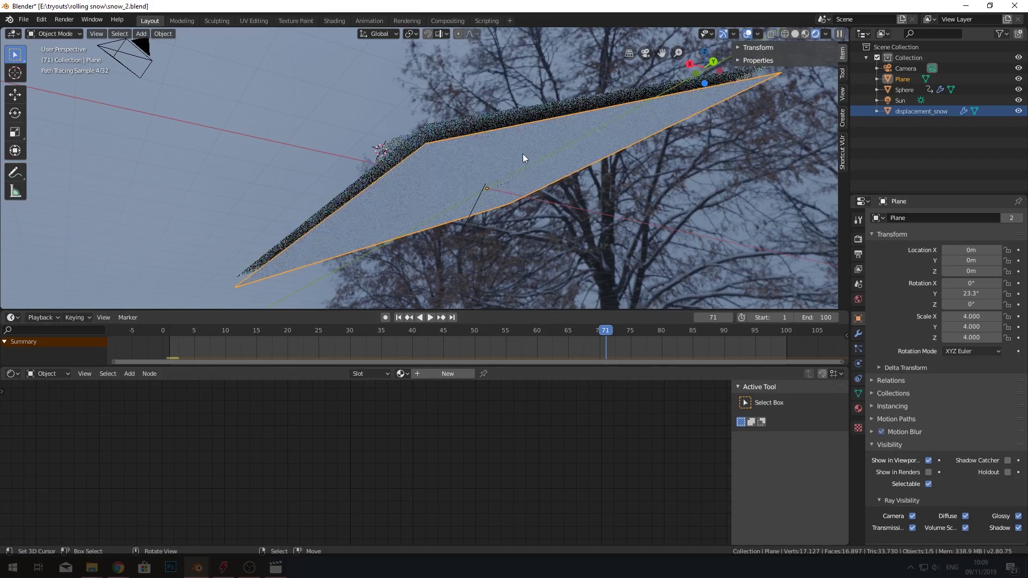
middle_click_drag(527, 173, 632, 219)
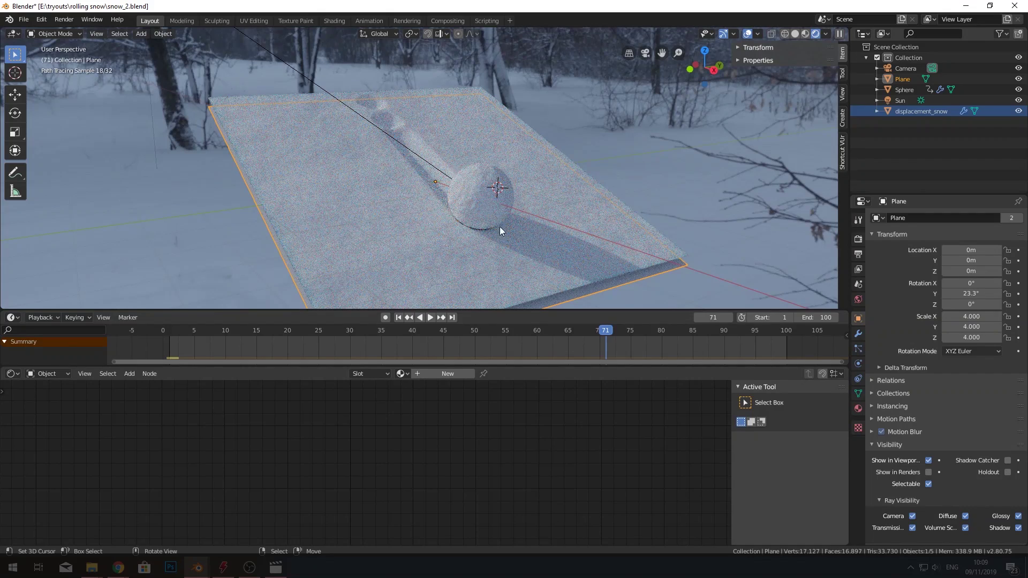
scroll(501, 229, "down", 4)
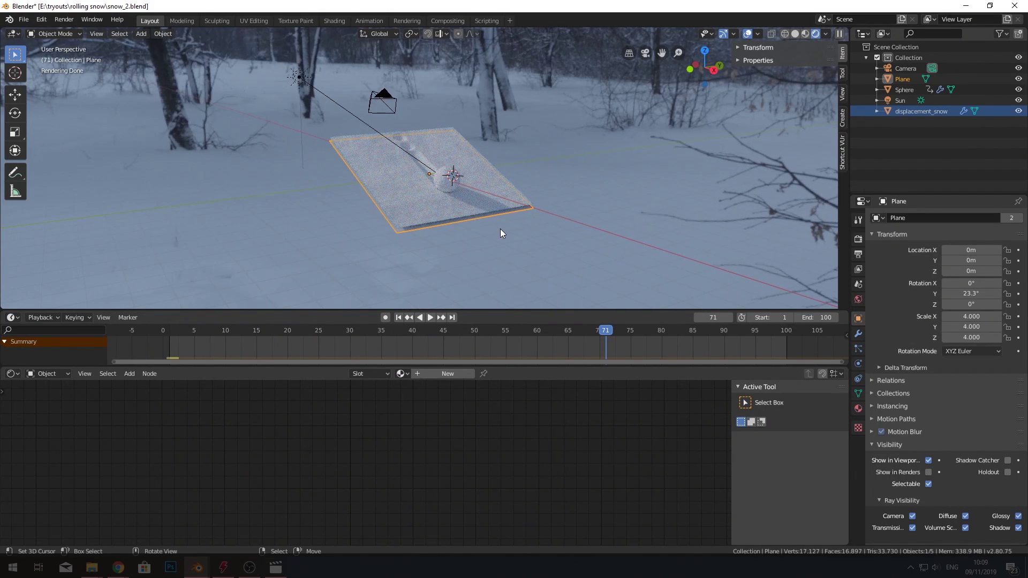